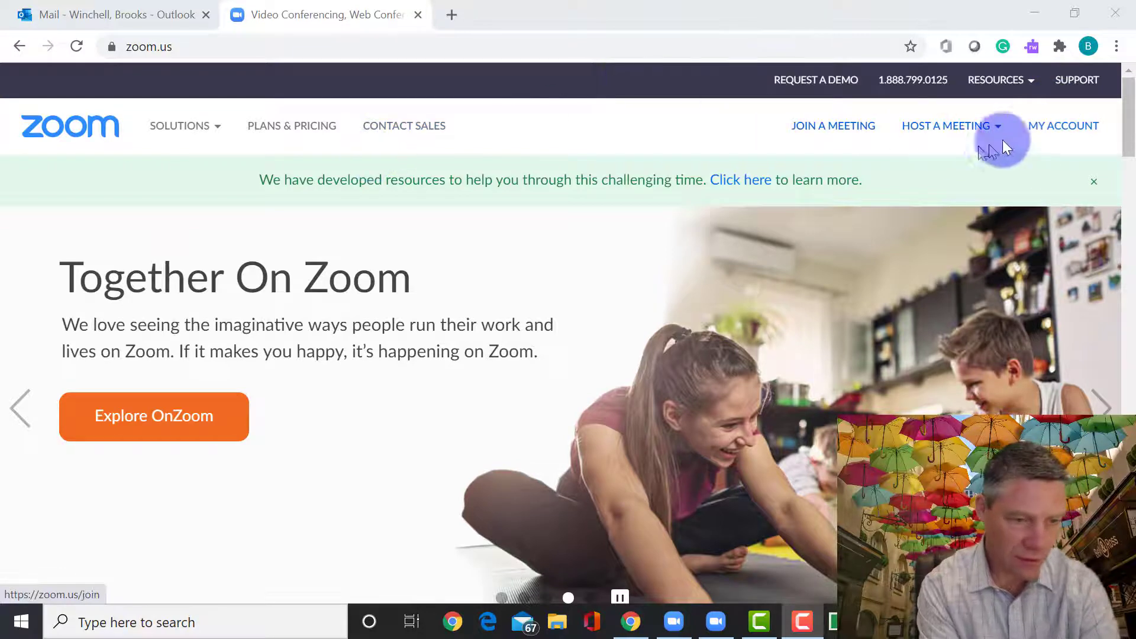
Step: Open the account profile, then reveal and select the full personal meeting URL
left_click(1049, 133)
left_click(1049, 133)
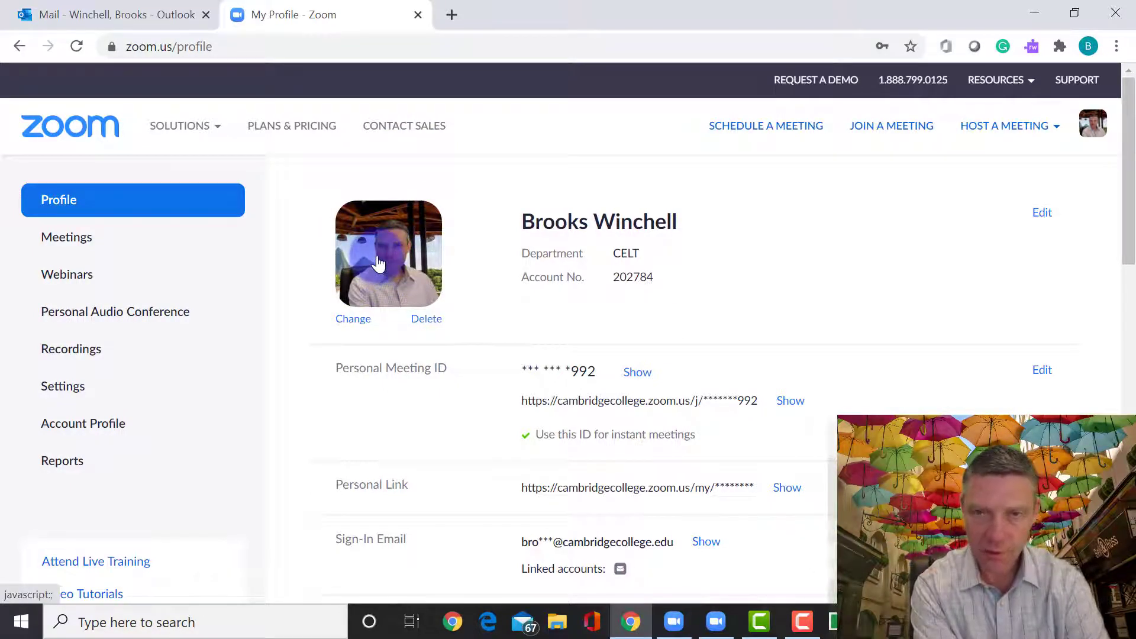
scroll(526, 308, "down", 1)
scroll(527, 309, "down", 2)
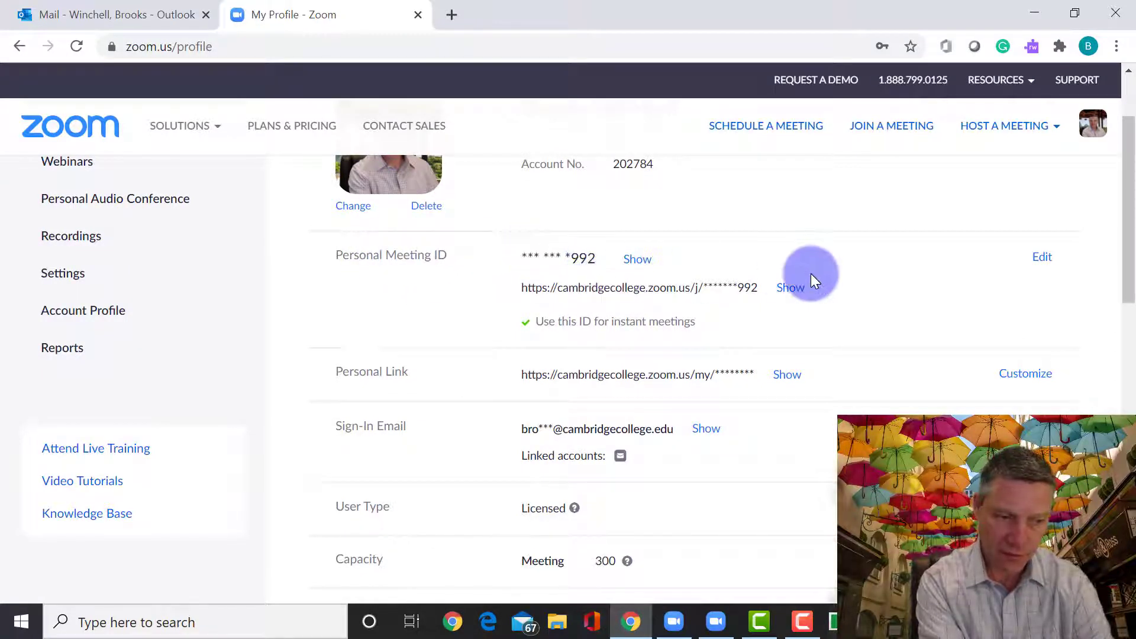
left_click(793, 289)
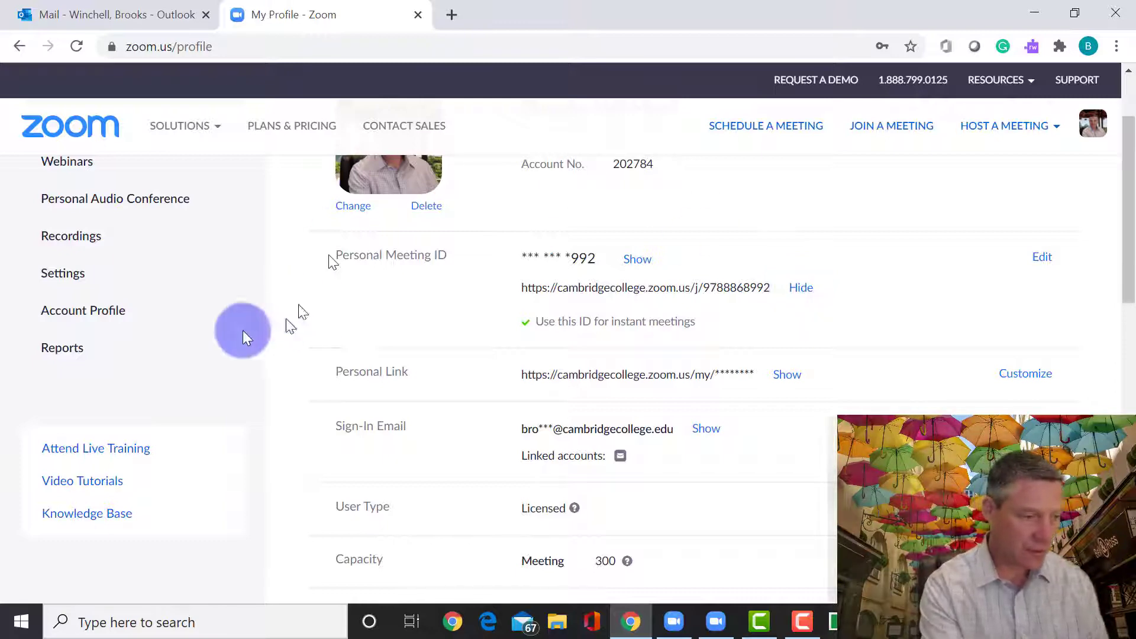
scroll(203, 304, "up", 2)
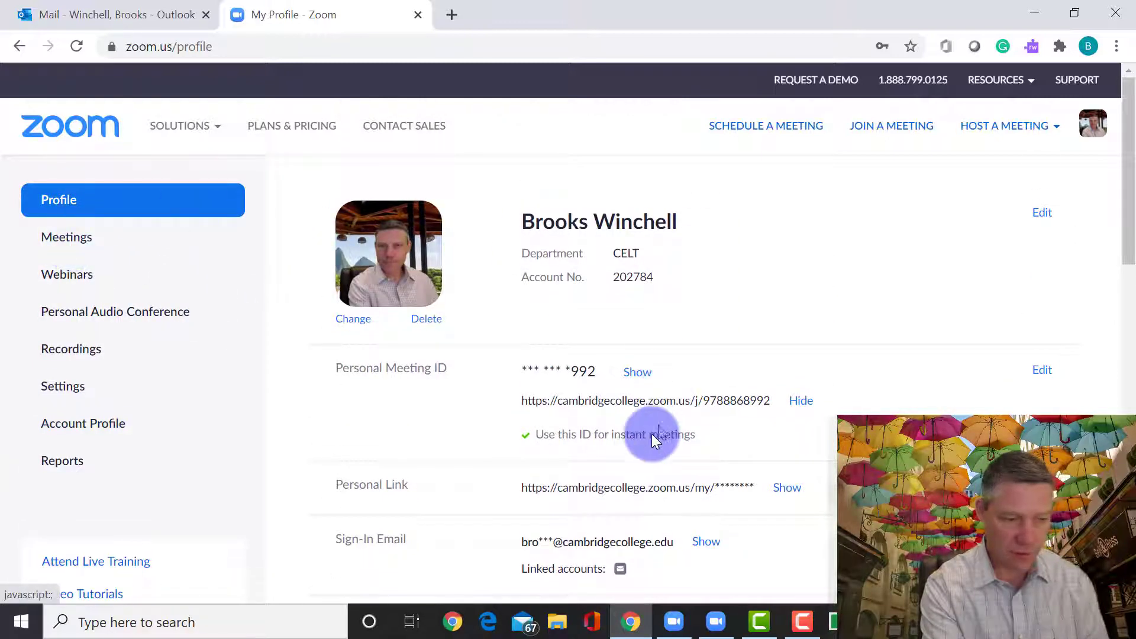
scroll(653, 436, "down", 2)
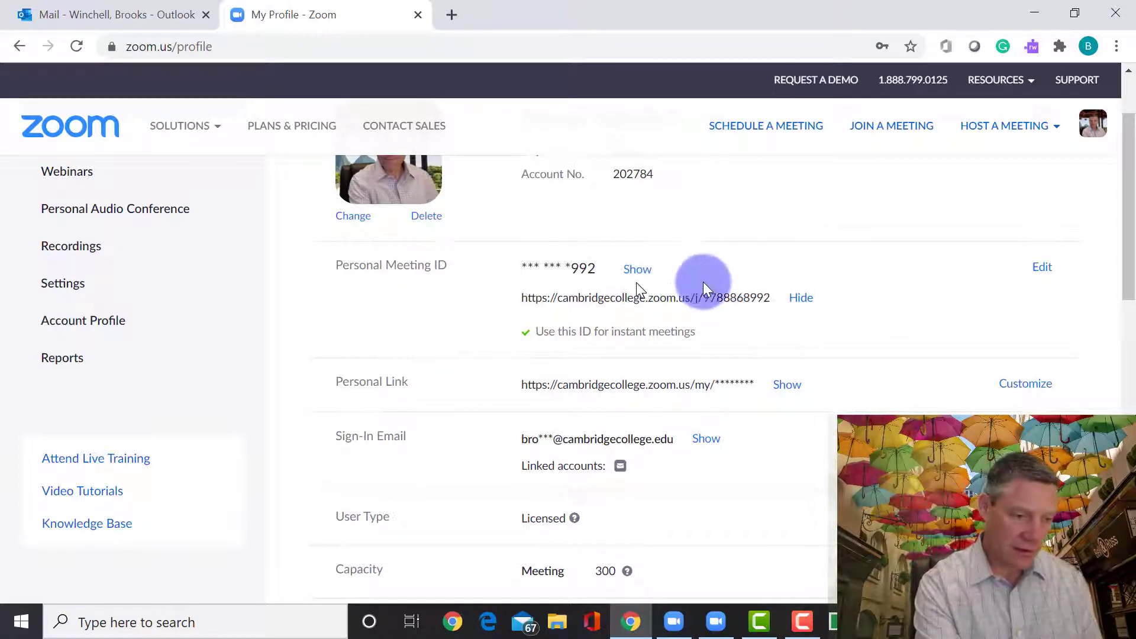
left_click_drag(770, 298, 512, 301)
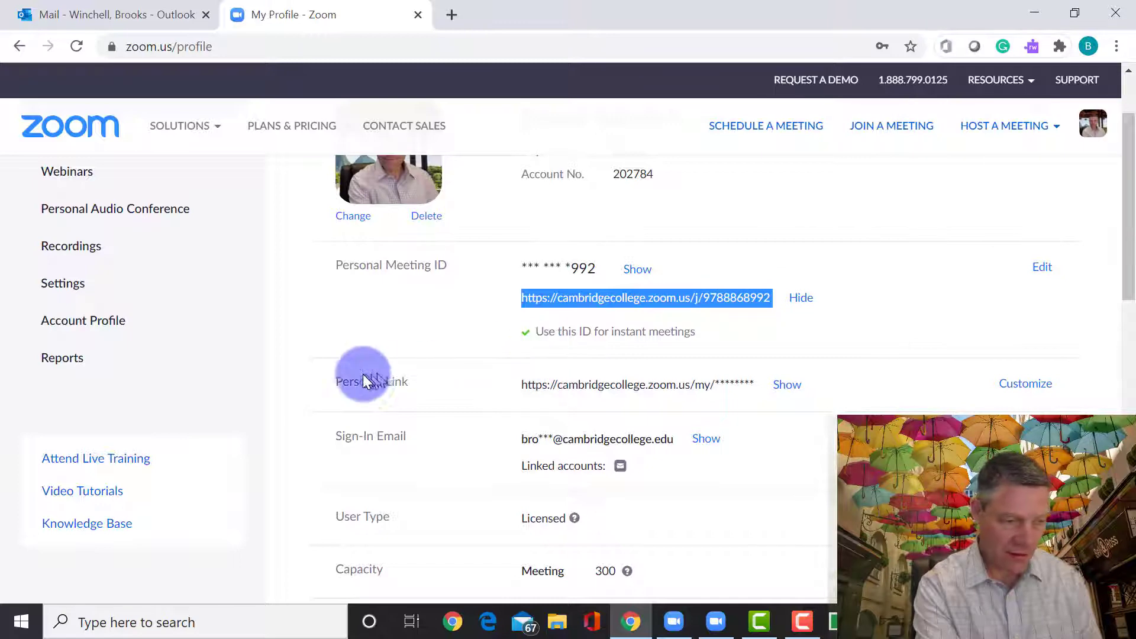
Step: Open the Personal Link customization, cancel it without changes, and select the full personal link
left_click(1025, 384)
left_click(822, 393)
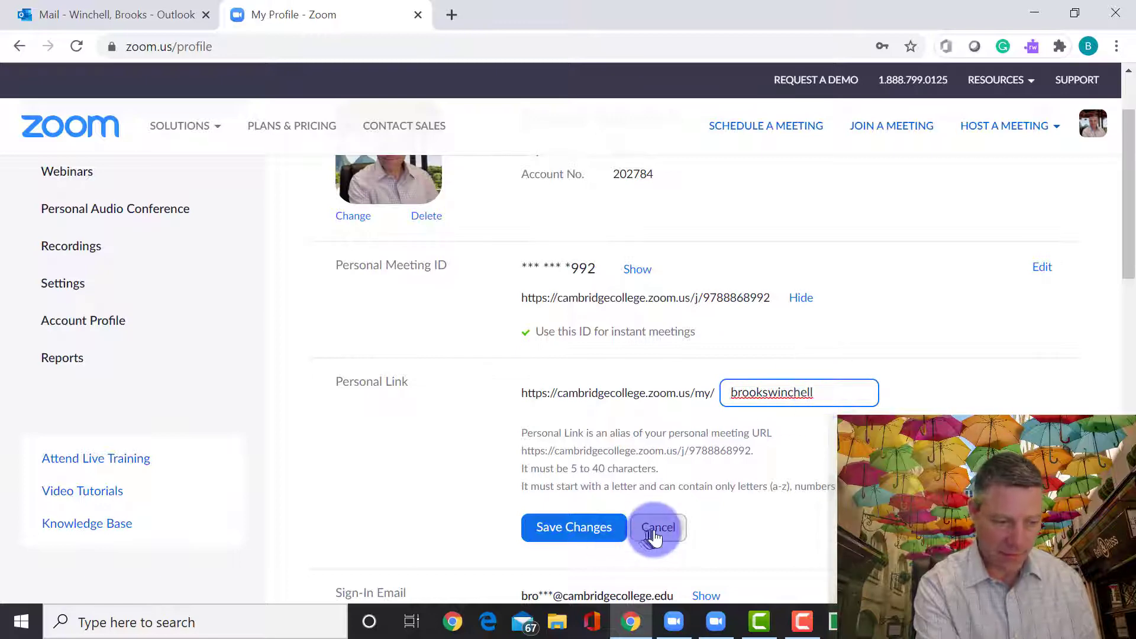
left_click(655, 531)
left_click(803, 388)
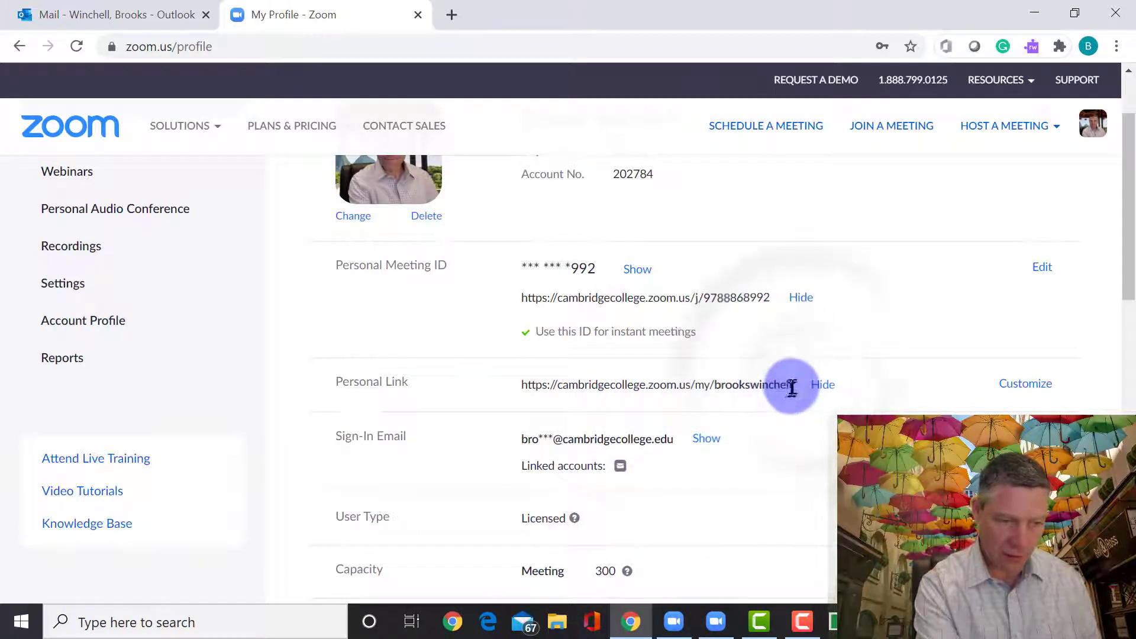
left_click_drag(791, 386, 502, 391)
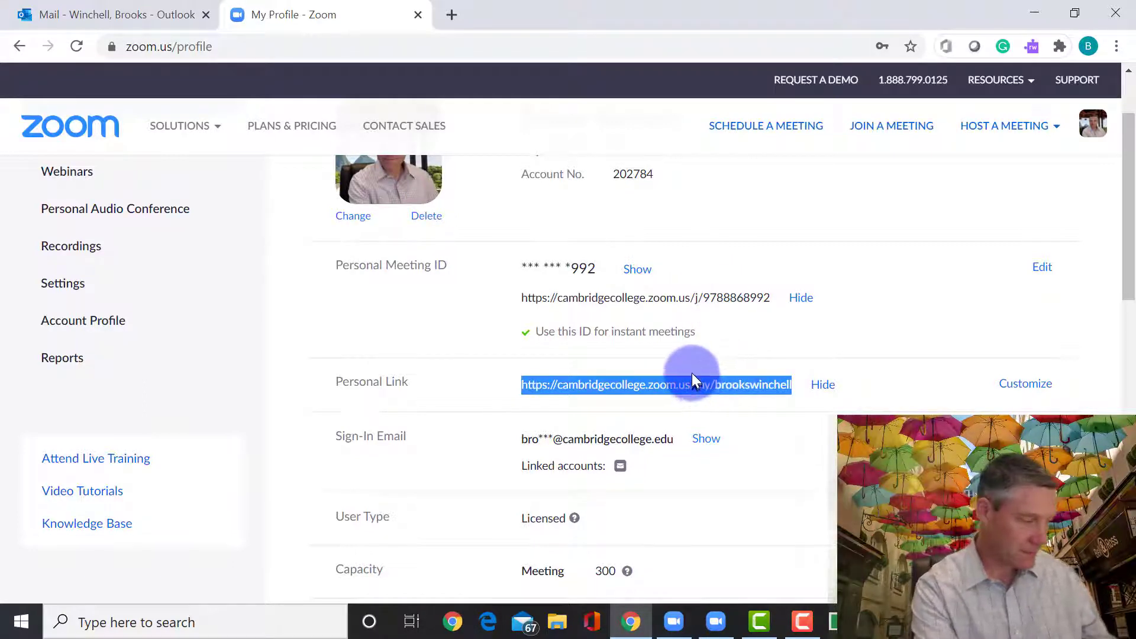
left_click(870, 235)
scroll(871, 236, "up", 2)
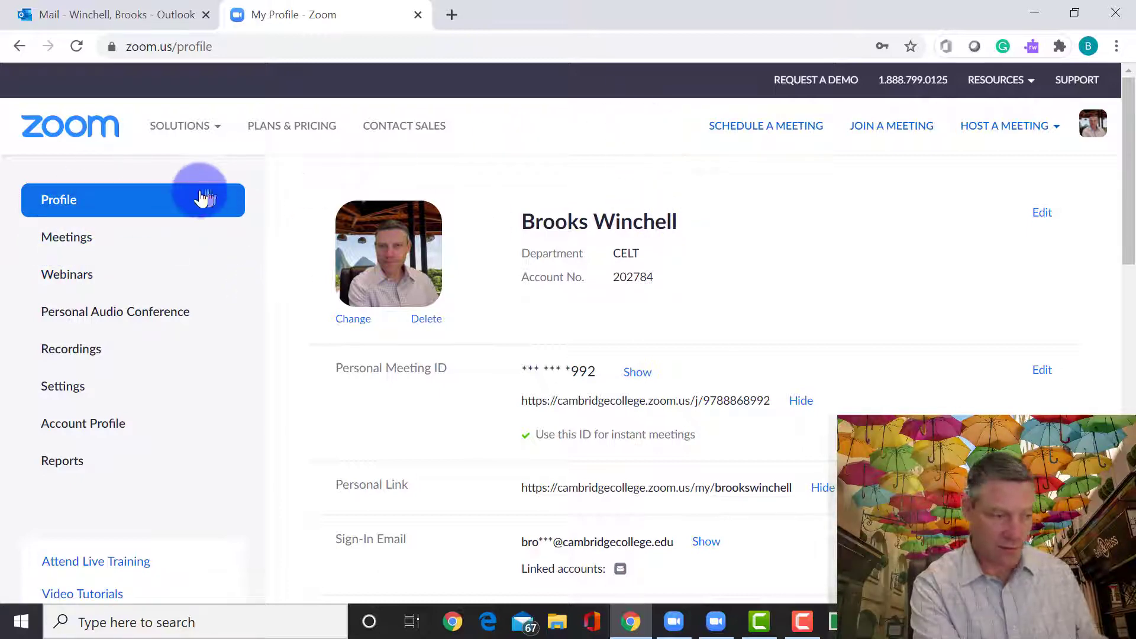
Step: Open the Personal Meeting Room page and review its calendar options, password setting and invite link
left_click(70, 238)
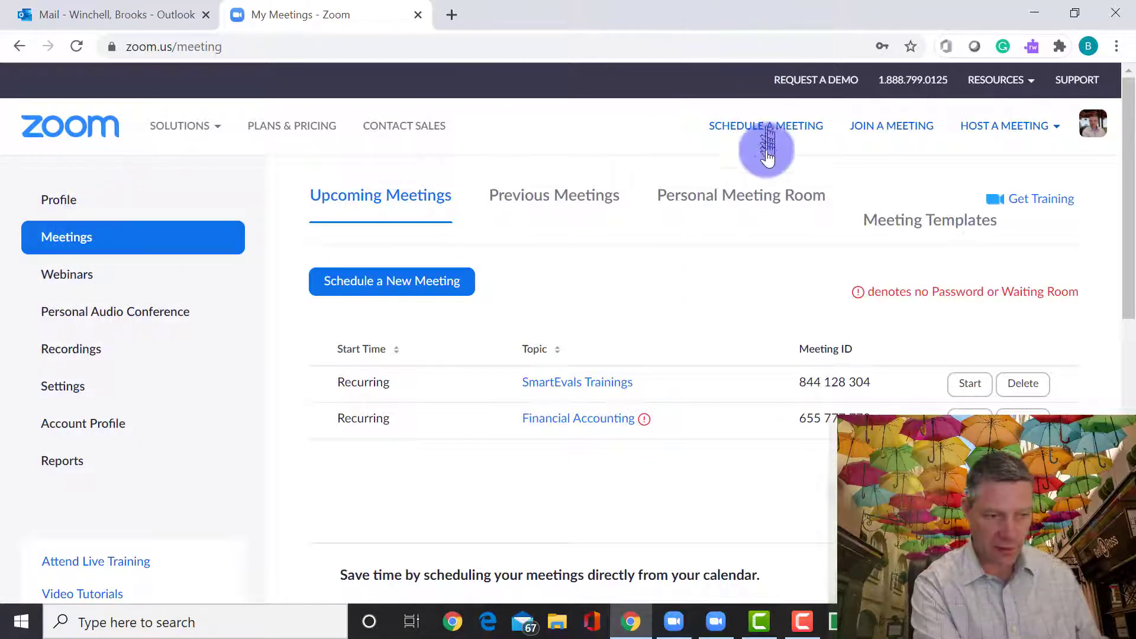
left_click(768, 200)
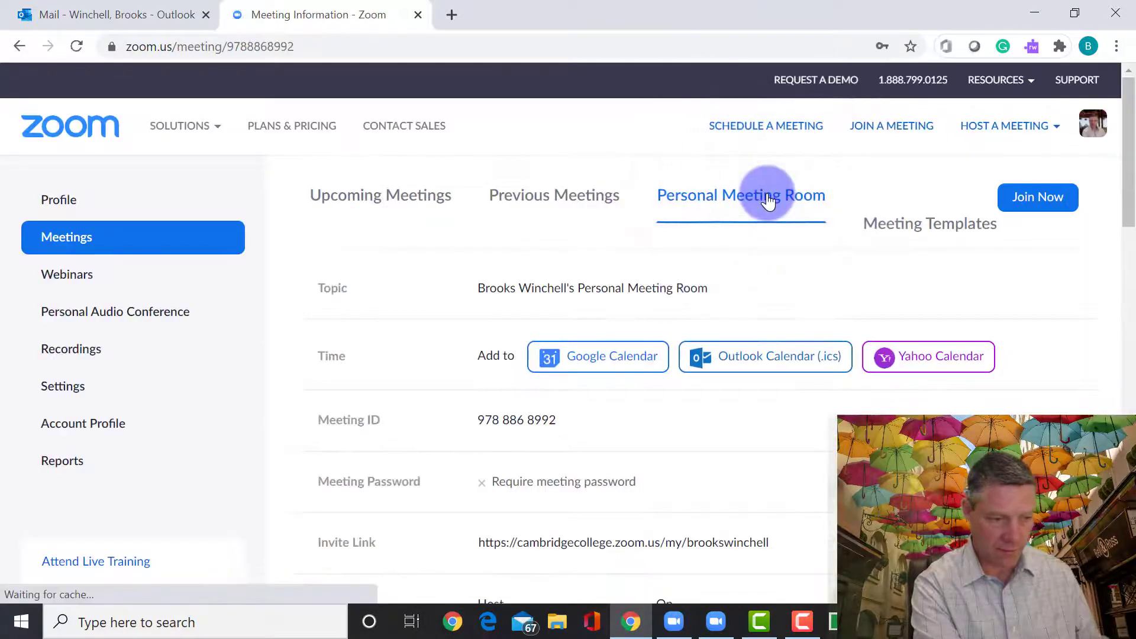
left_click(559, 358)
scroll(570, 417, "down", 1)
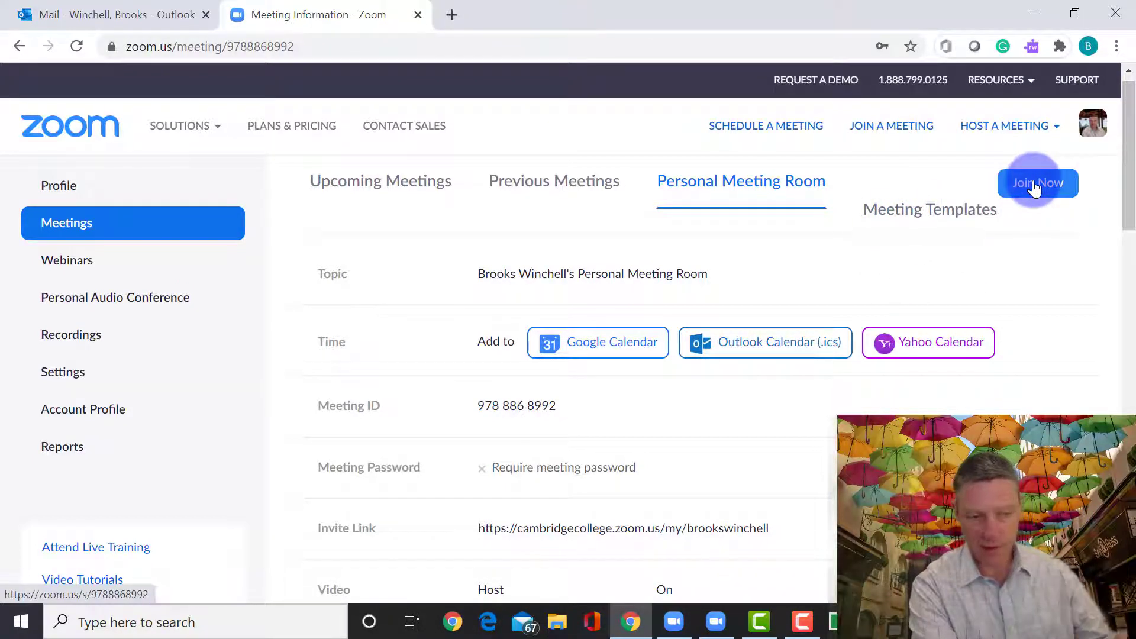
scroll(1045, 276, "down", 1)
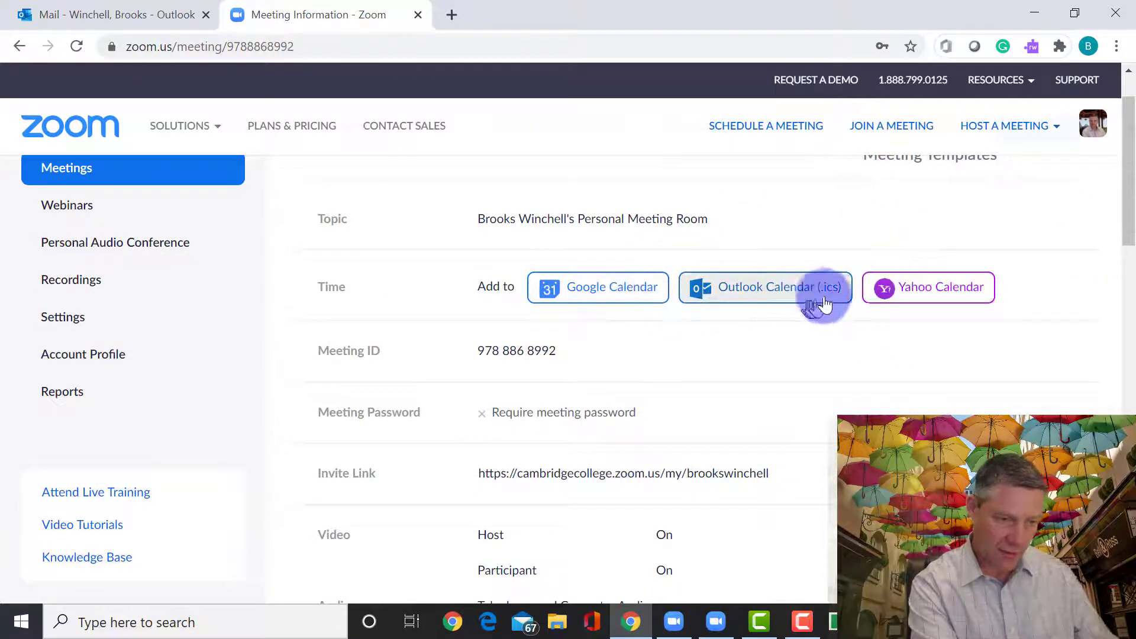
scroll(775, 367, "down", 3)
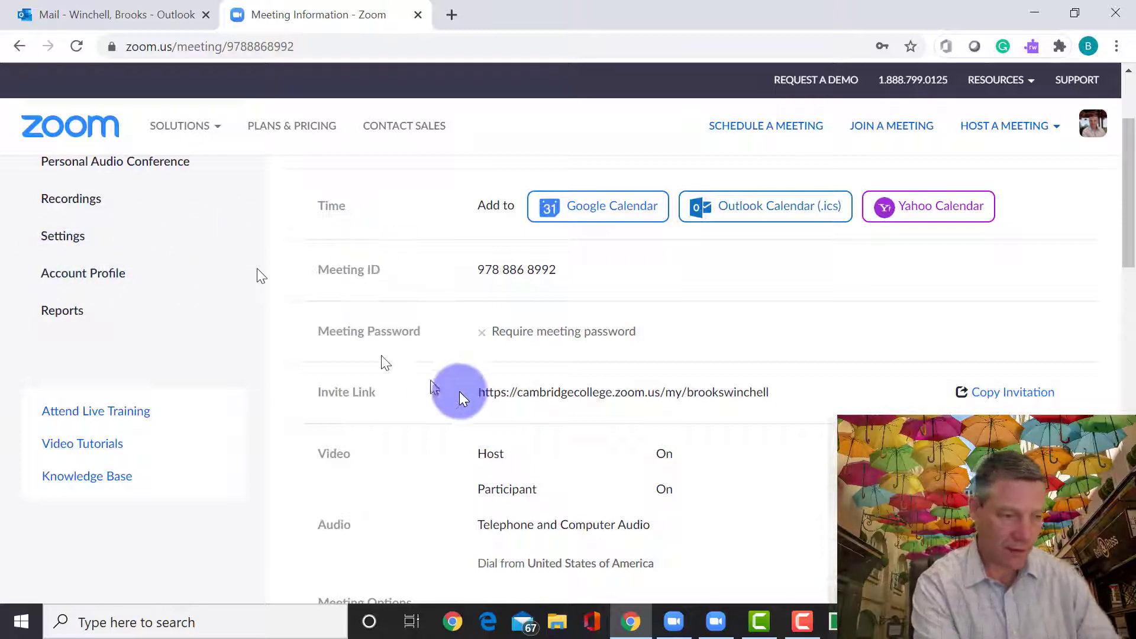
scroll(751, 262, "up", 3)
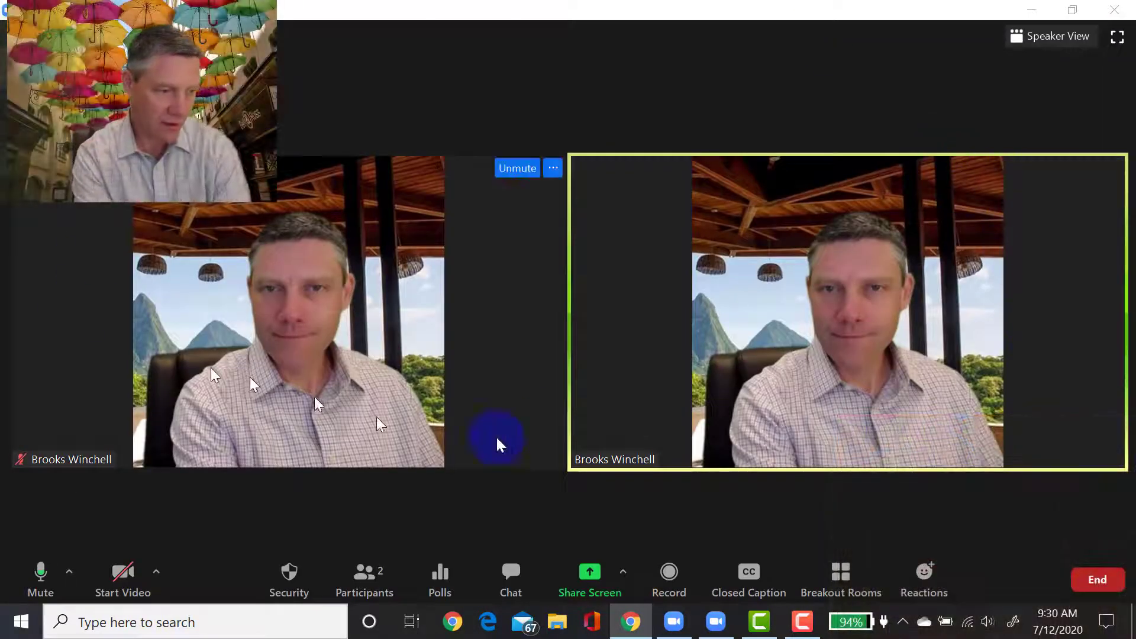
Step: Share Screen 1 with the participants of the running Zoom meeting
mouse_move(535, 320)
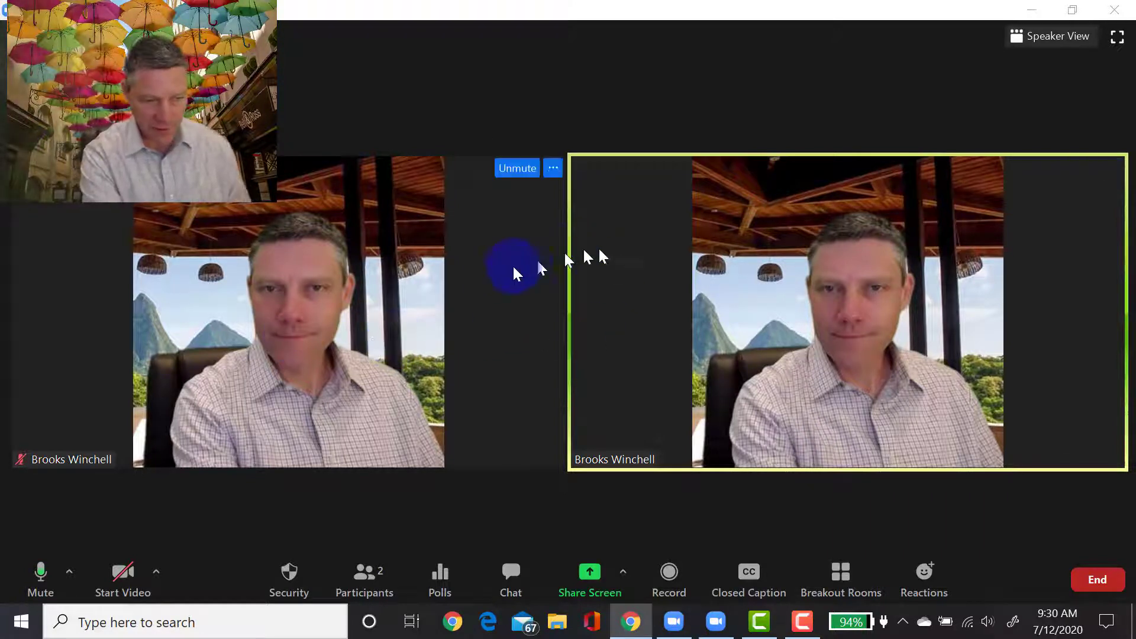
mouse_move(715, 307)
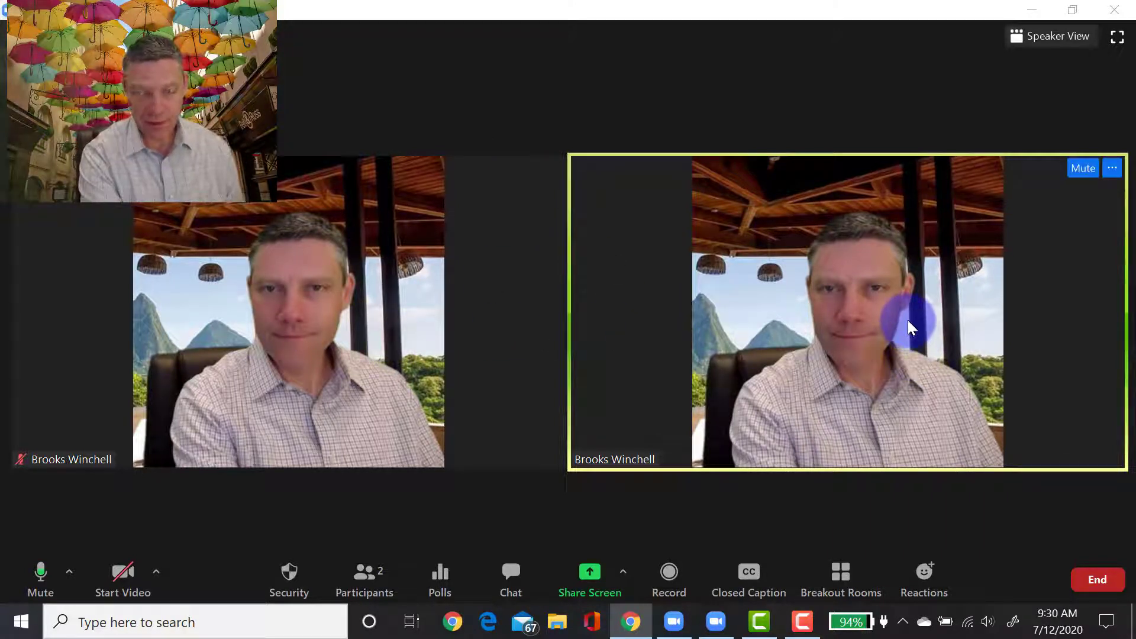
mouse_move(440, 273)
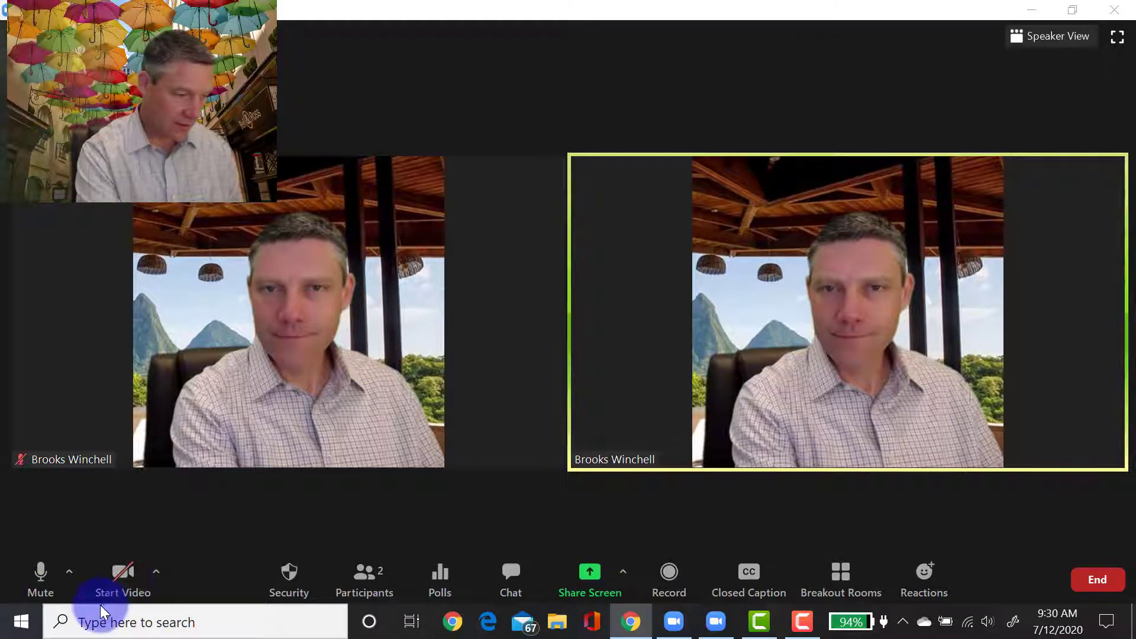
left_click(588, 579)
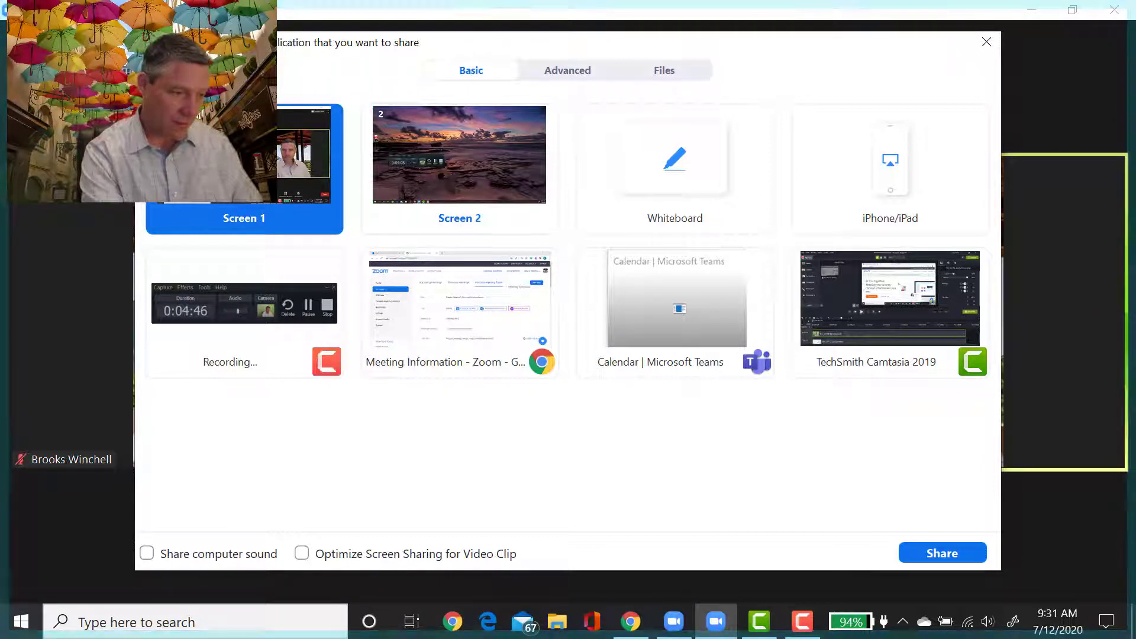
left_click(930, 552)
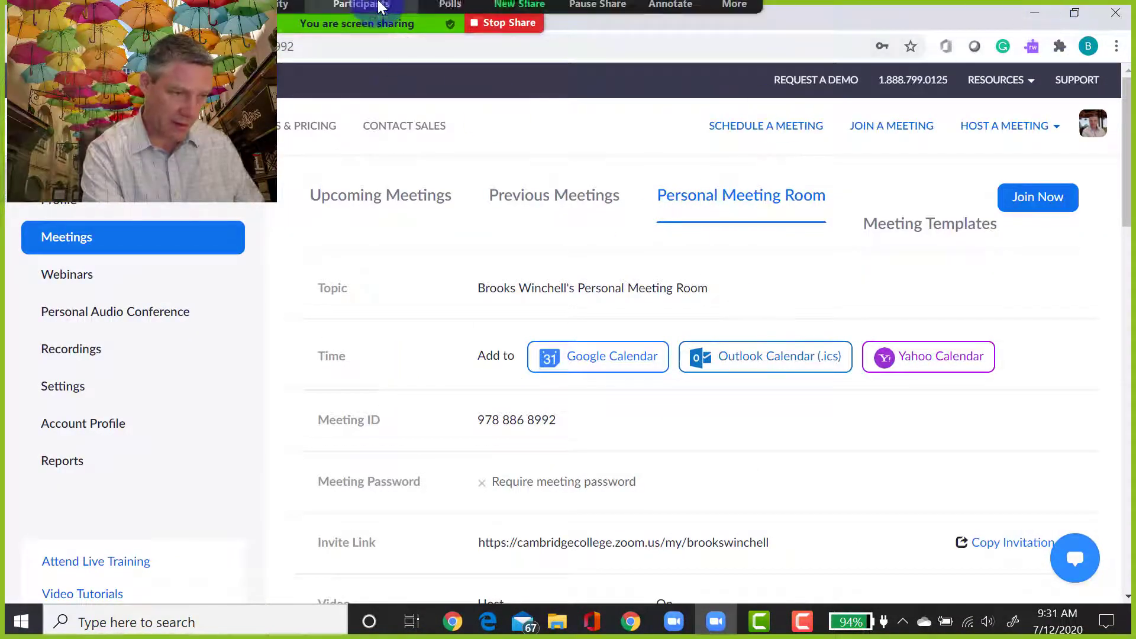
Step: Show the desktop and the browser window through the shared screen, and stop the screen share
left_click(709, 18)
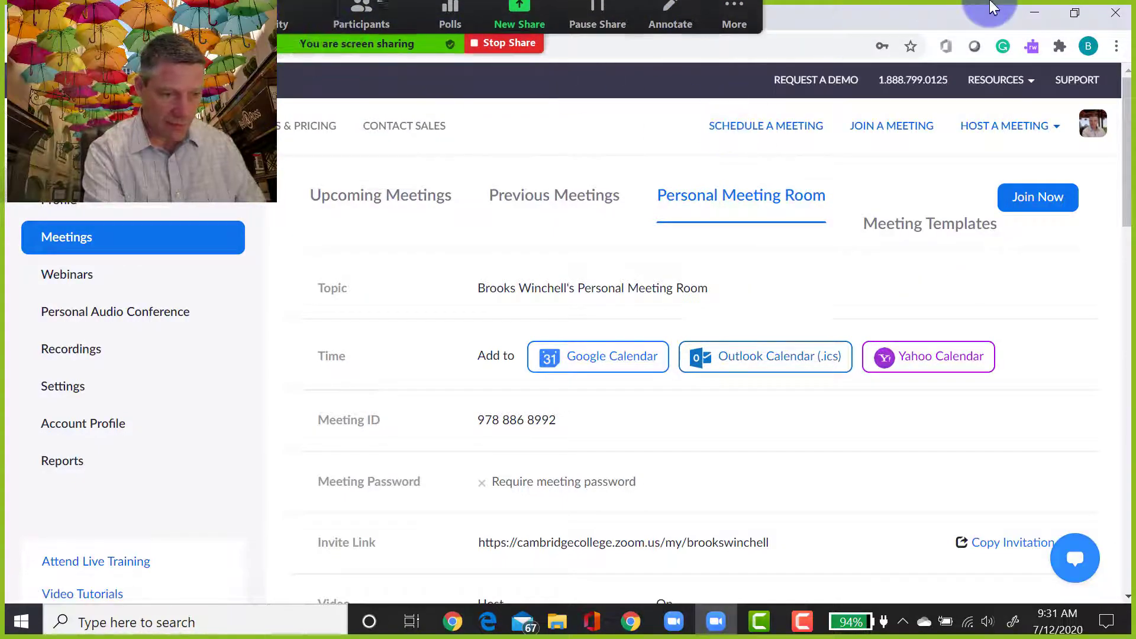
left_click(1034, 13)
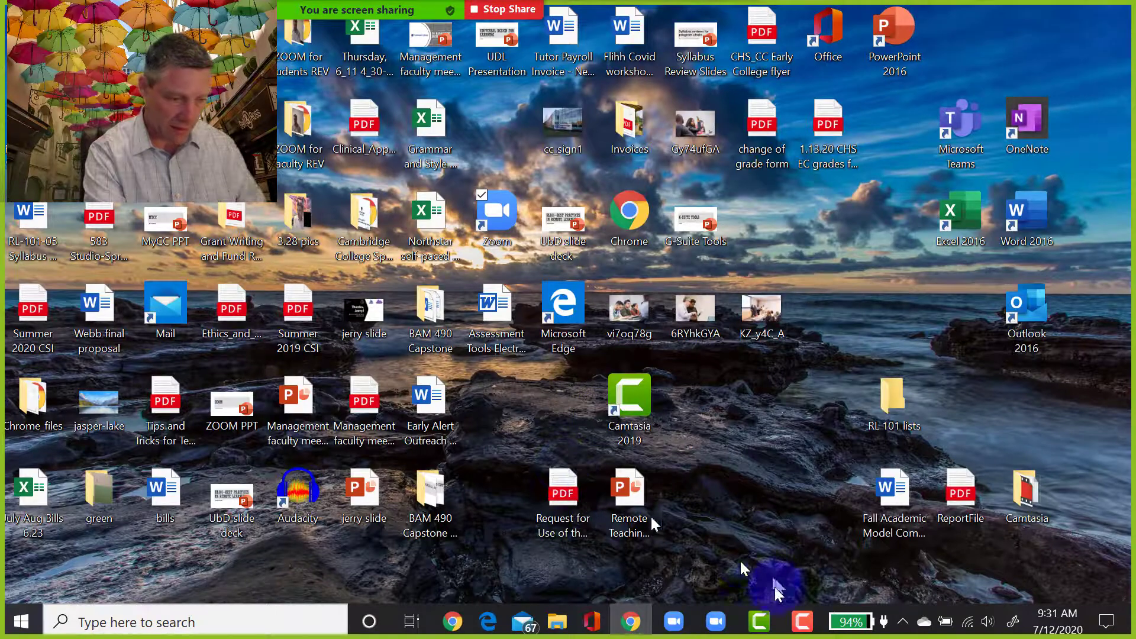
left_click(645, 618)
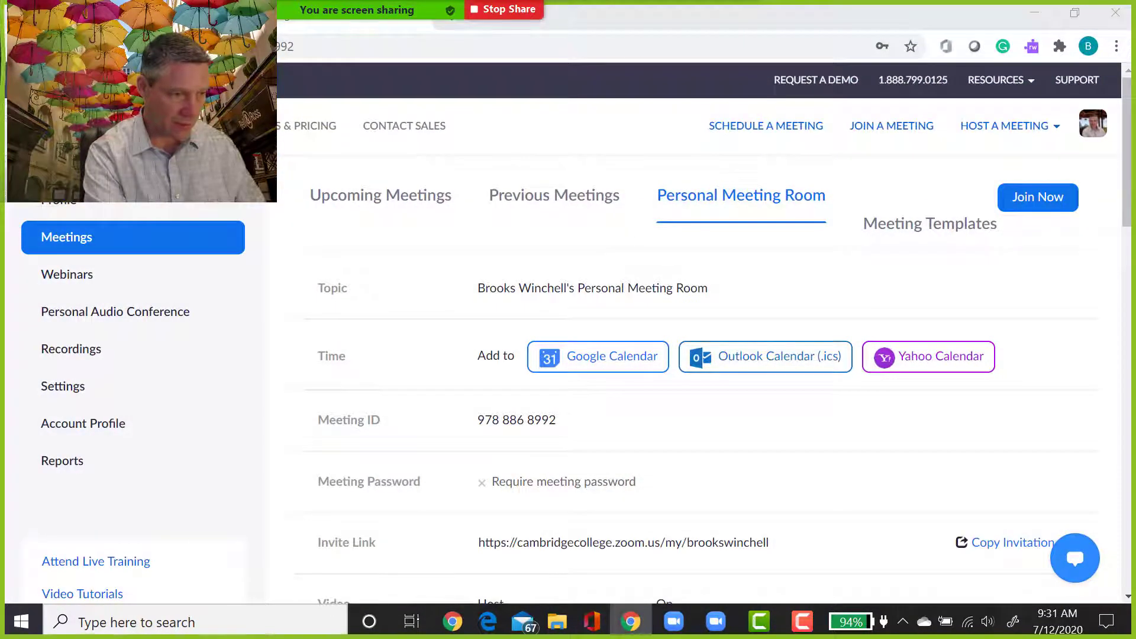
key("ctrl+shift+Tab")
key("ctrl+Tab")
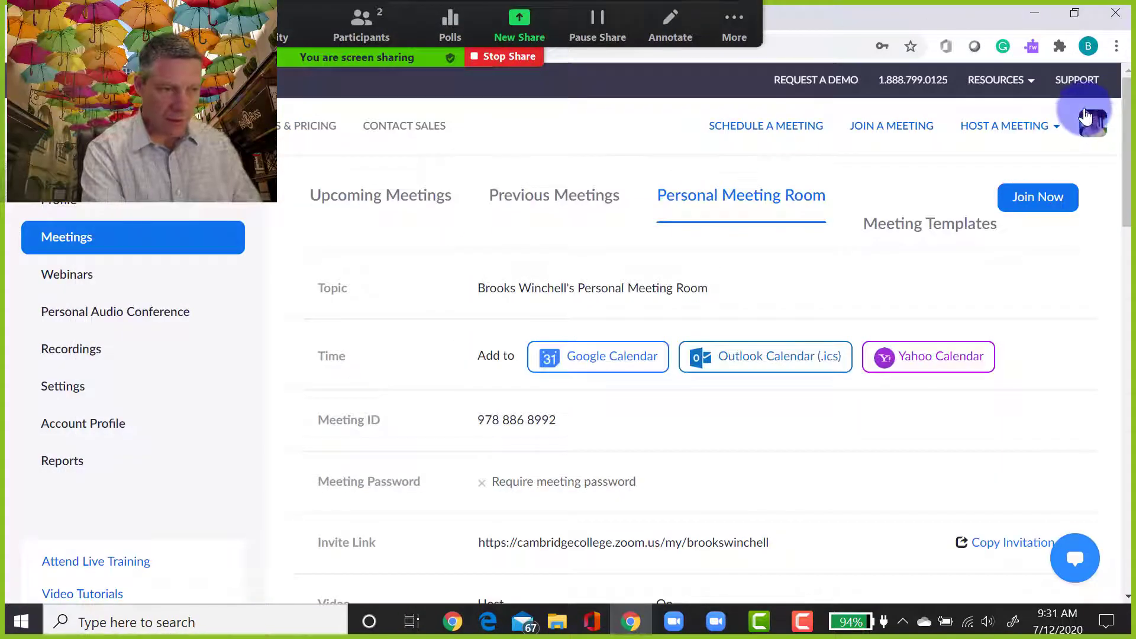
left_click(508, 57)
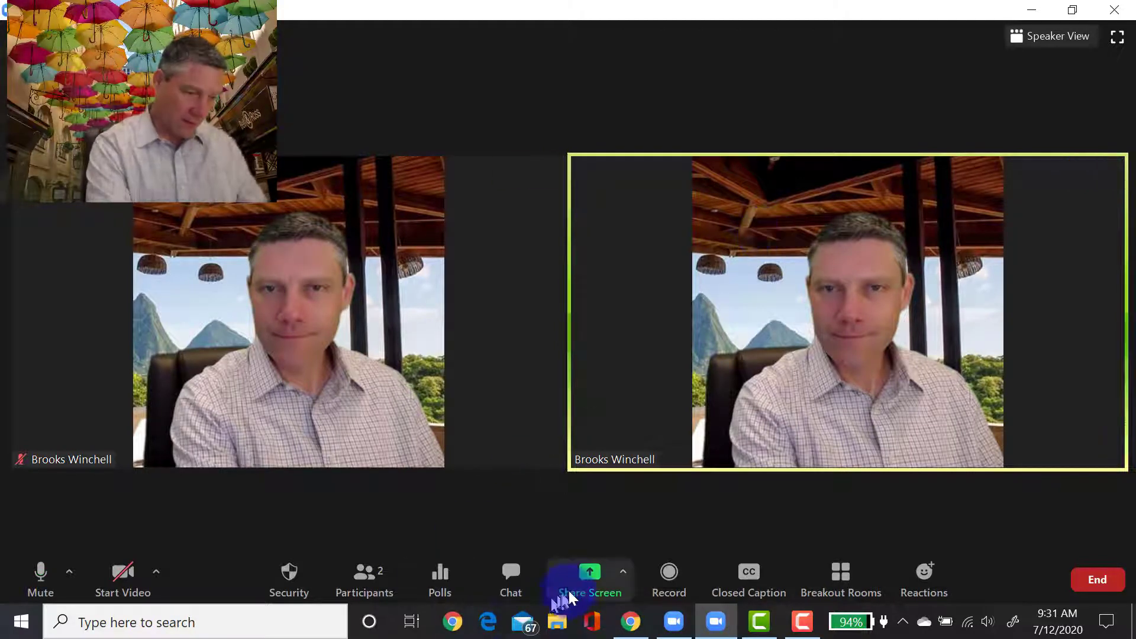
Step: Share a whiteboard in the meeting and draw overlapping freehand loops in its upper left area
left_click(597, 579)
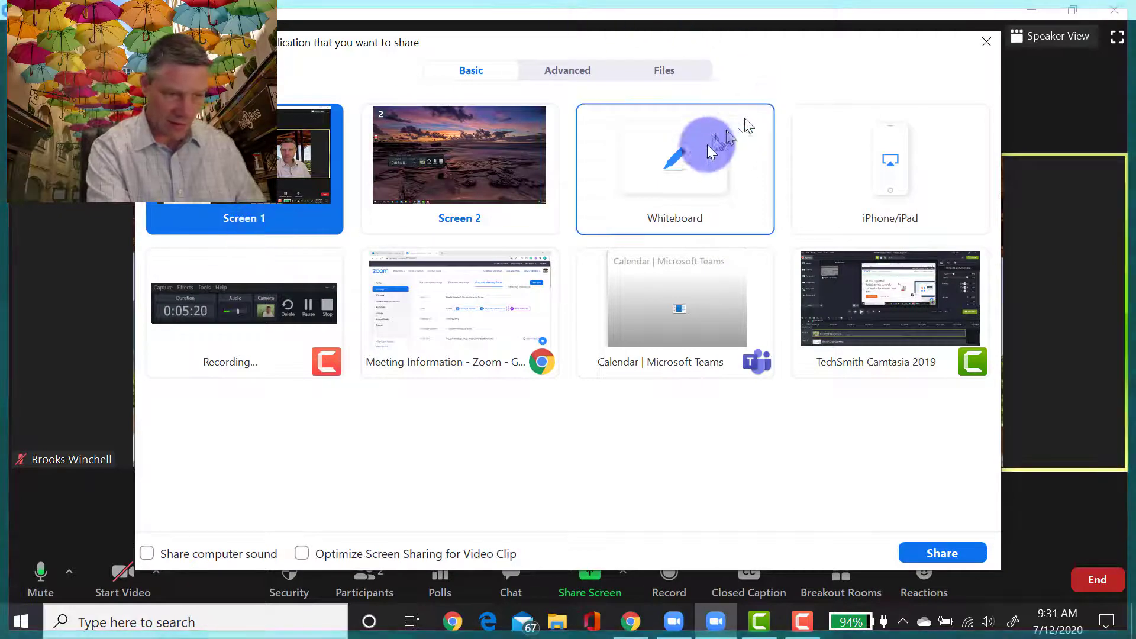
left_click(703, 163)
left_click(939, 552)
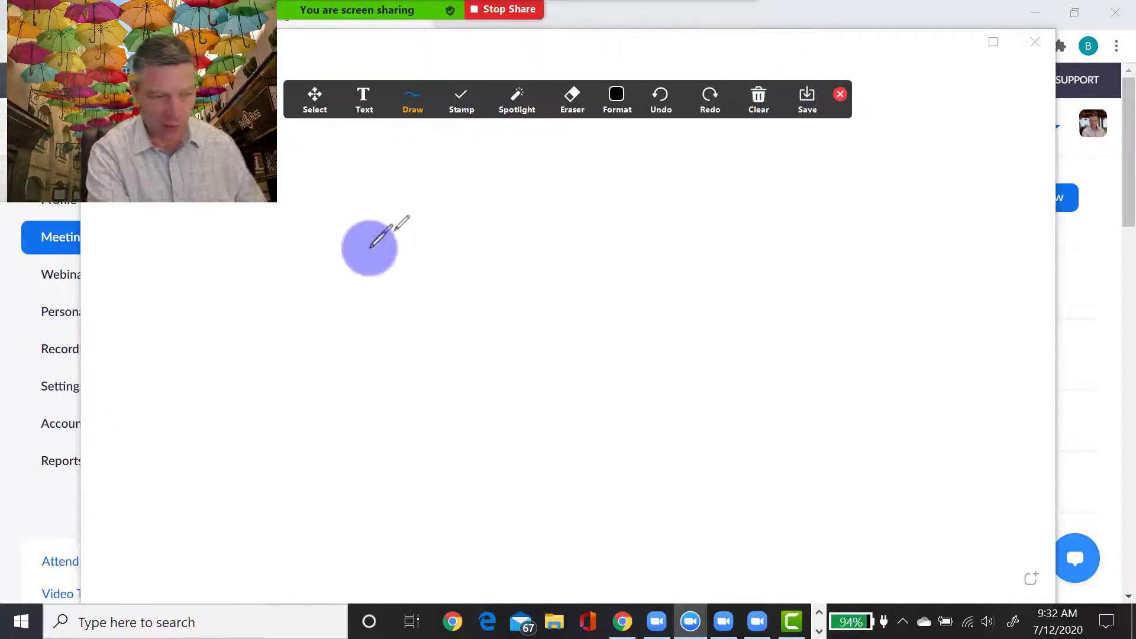
mouse_move(300, 241)
left_mouse_down()
mouse_move(233, 261)
mouse_move(301, 266)
mouse_move(373, 234)
mouse_move(368, 199)
mouse_move(325, 223)
mouse_move(269, 222)
left_mouse_up()
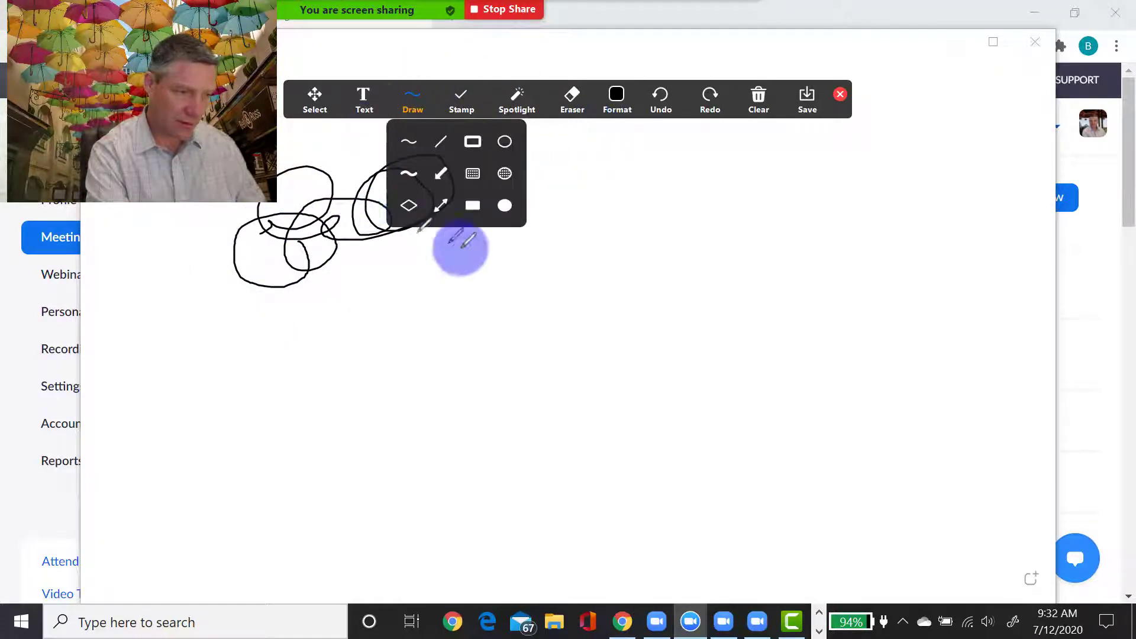
Step: Add the text "here is text" in the upper right area of the whiteboard
left_click(376, 97)
left_click(747, 177)
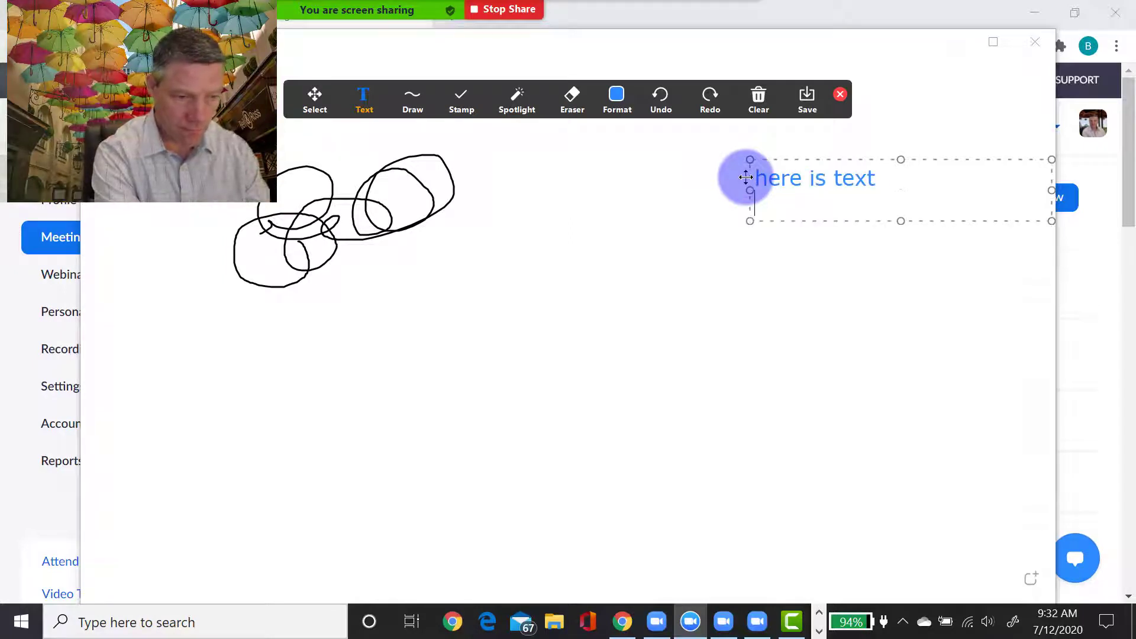
left_click(781, 274)
left_click(836, 187)
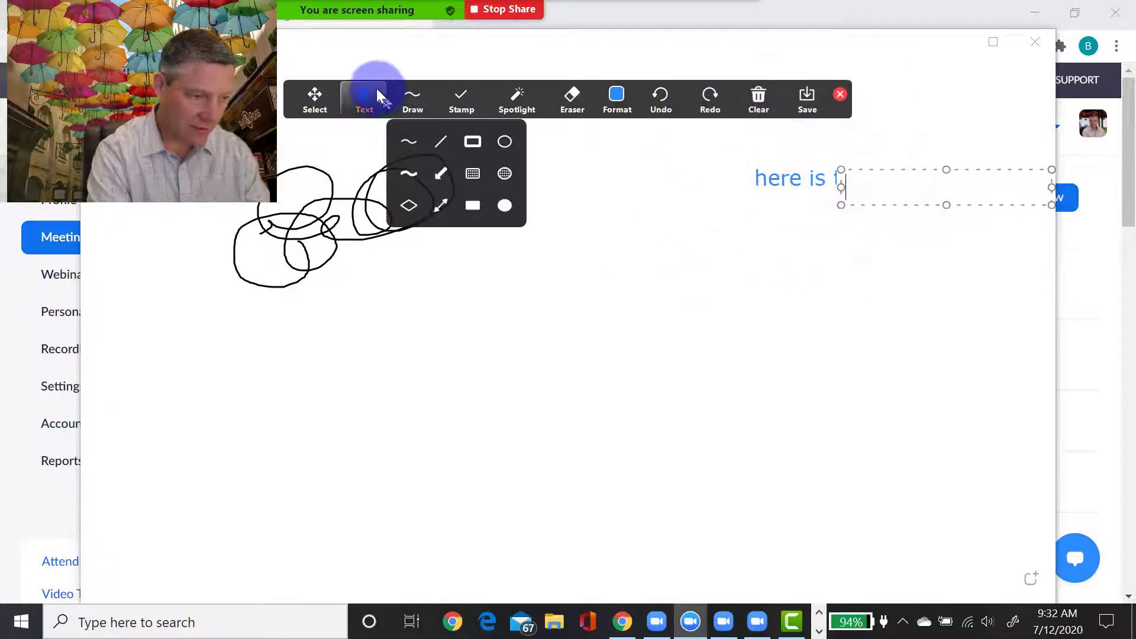
Step: Stamp three arrows on the whiteboard, two beside the text and one near the freehand loops
left_click(460, 112)
left_click(461, 146)
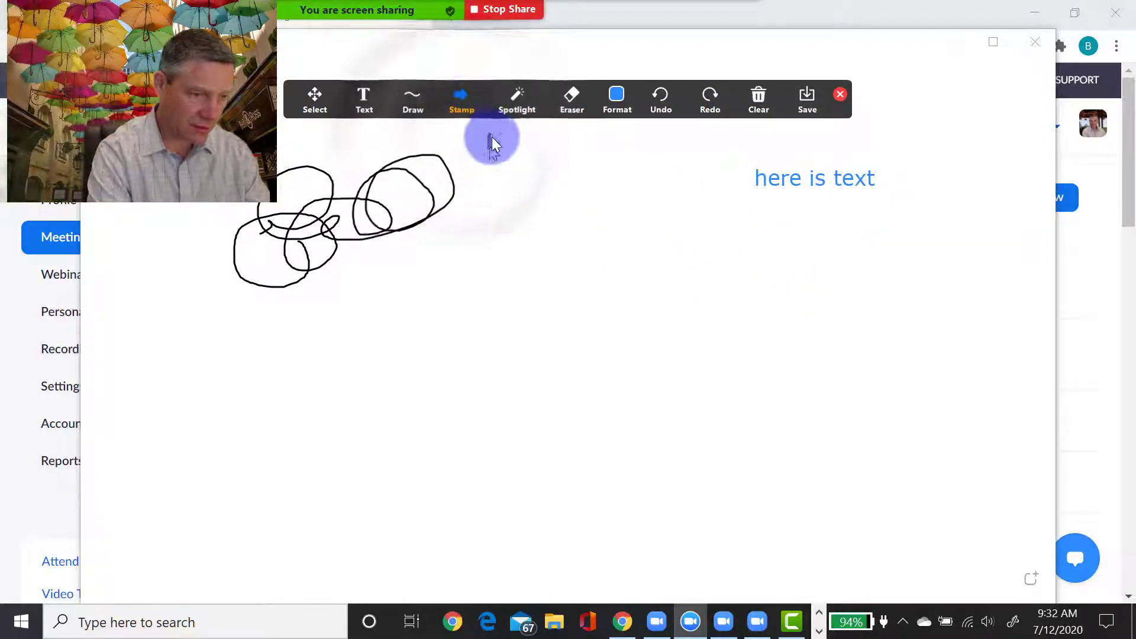
mouse_move(461, 113)
left_click(459, 139)
left_click(717, 158)
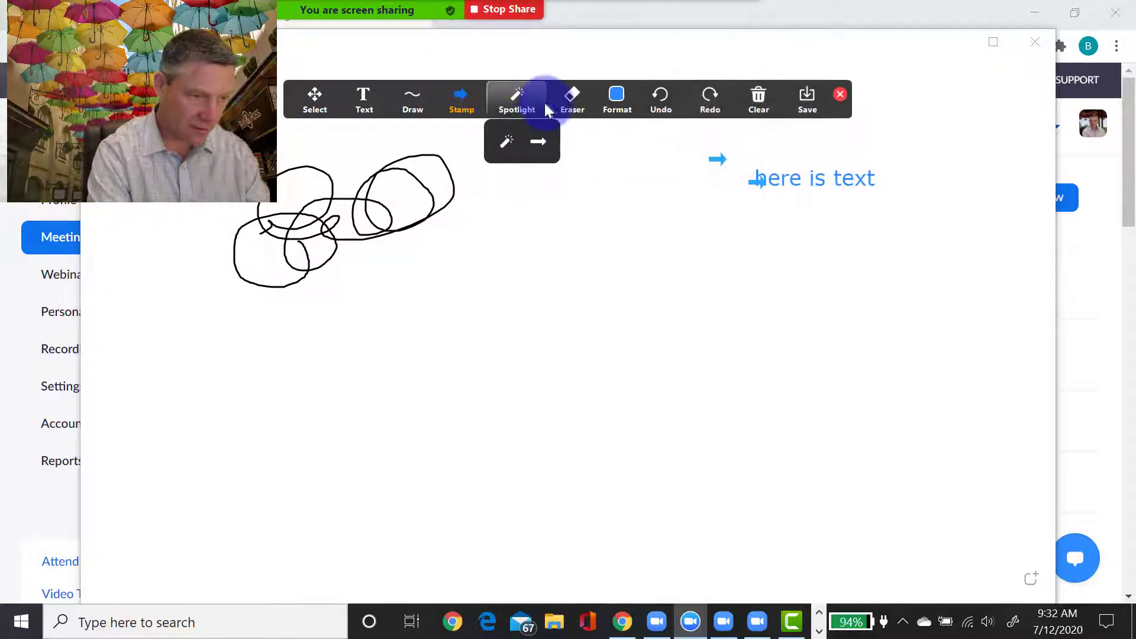
mouse_move(526, 112)
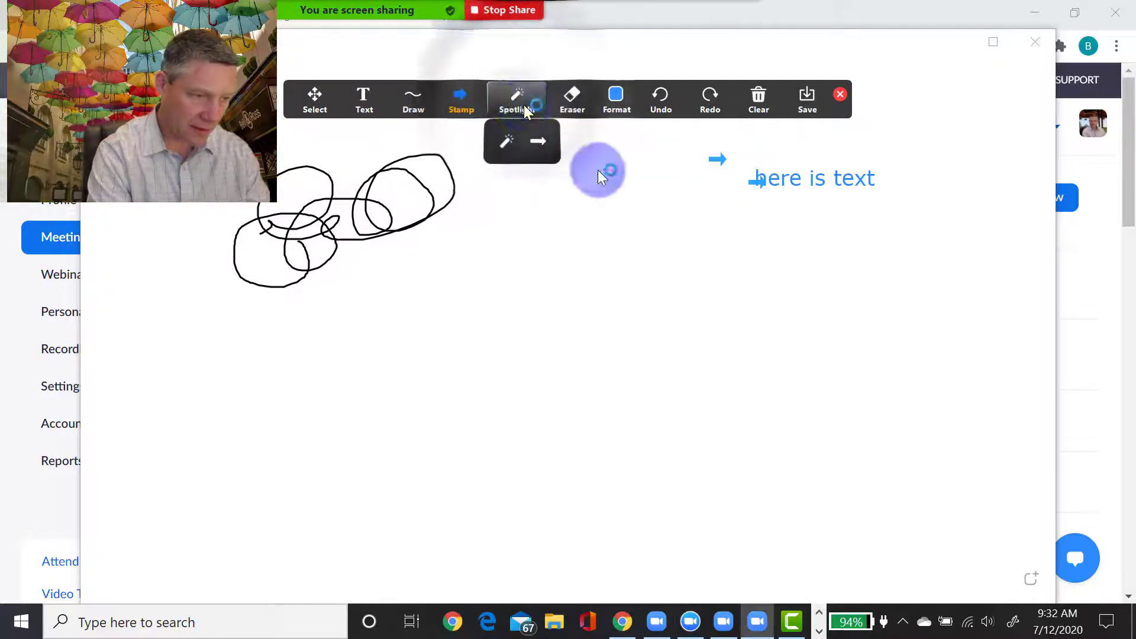
left_click(527, 238)
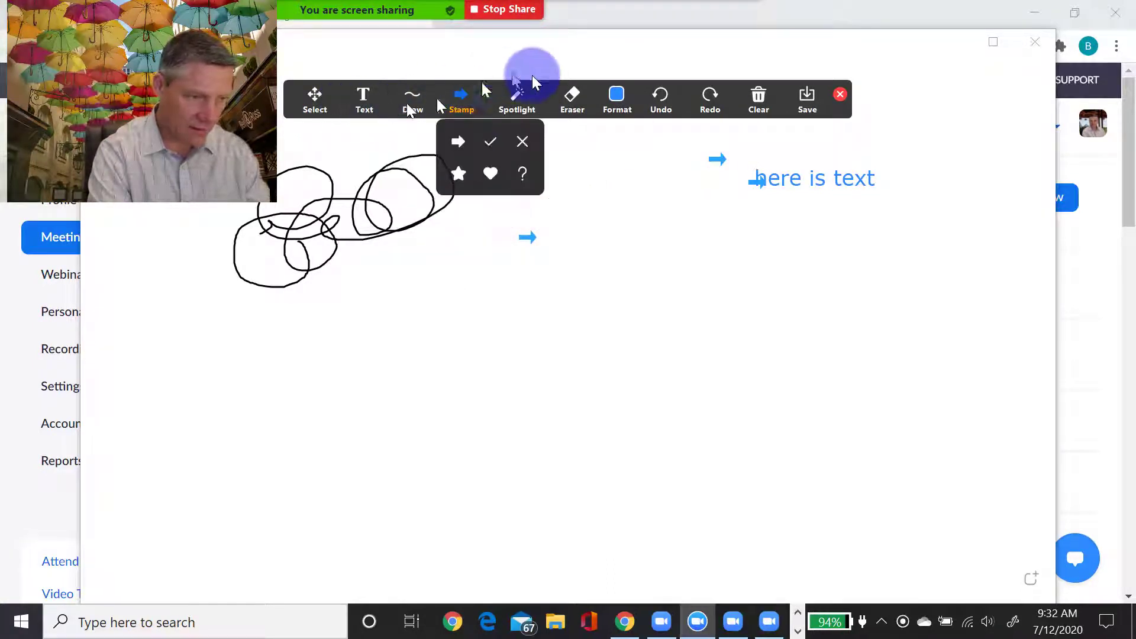
Step: Save the whiteboard, and clear all drawings from it
mouse_move(600, 105)
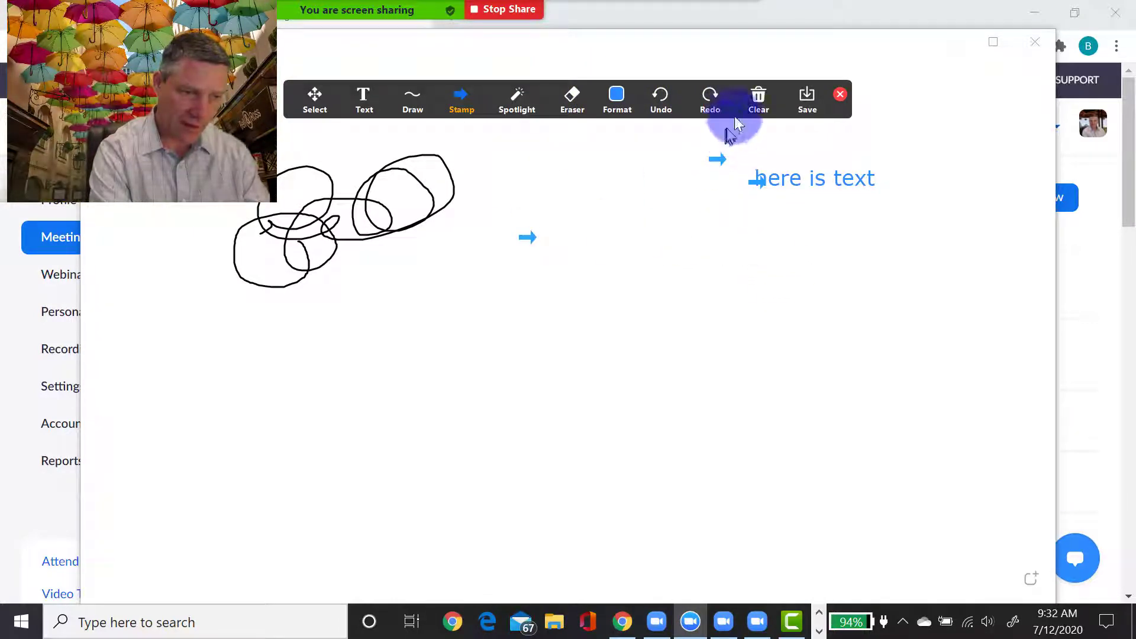
left_click(799, 101)
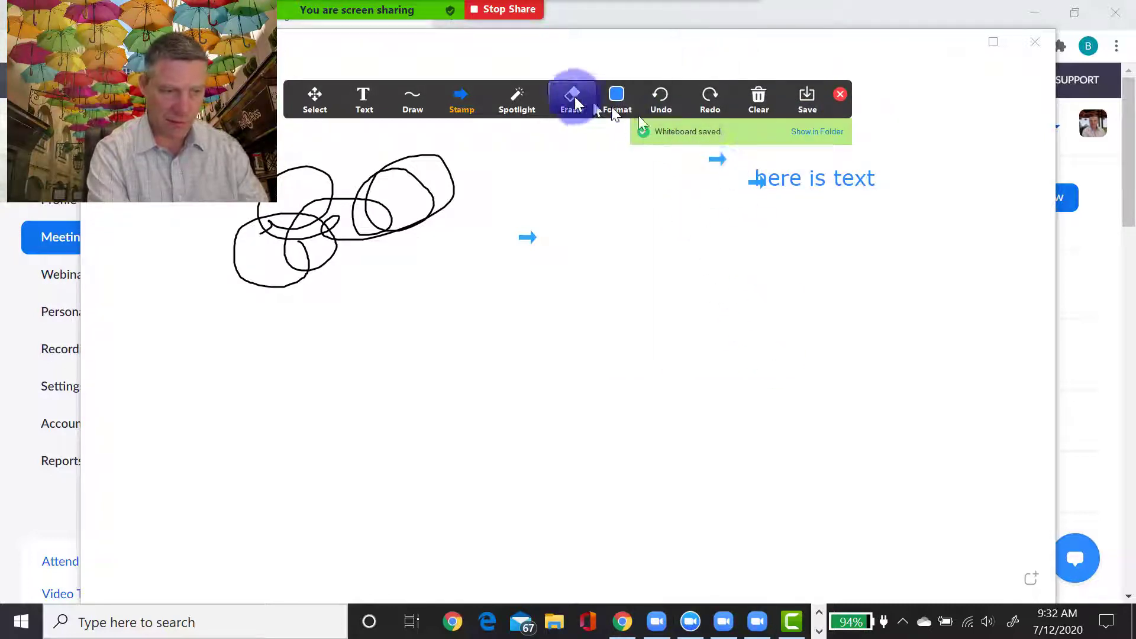
mouse_move(536, 121)
mouse_move(756, 101)
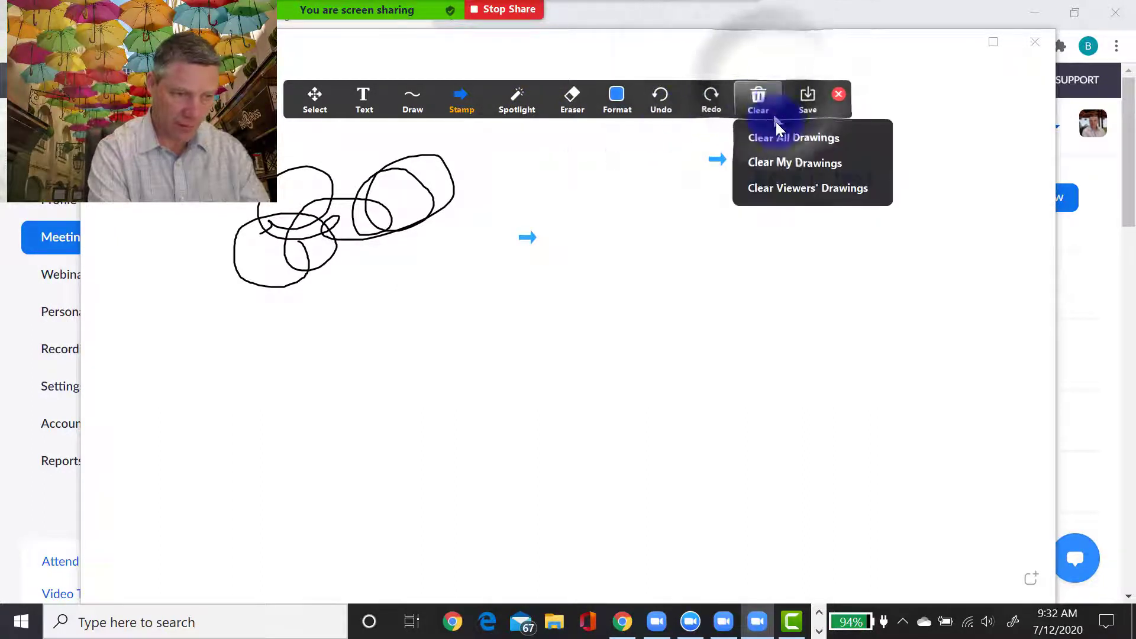
left_click(782, 137)
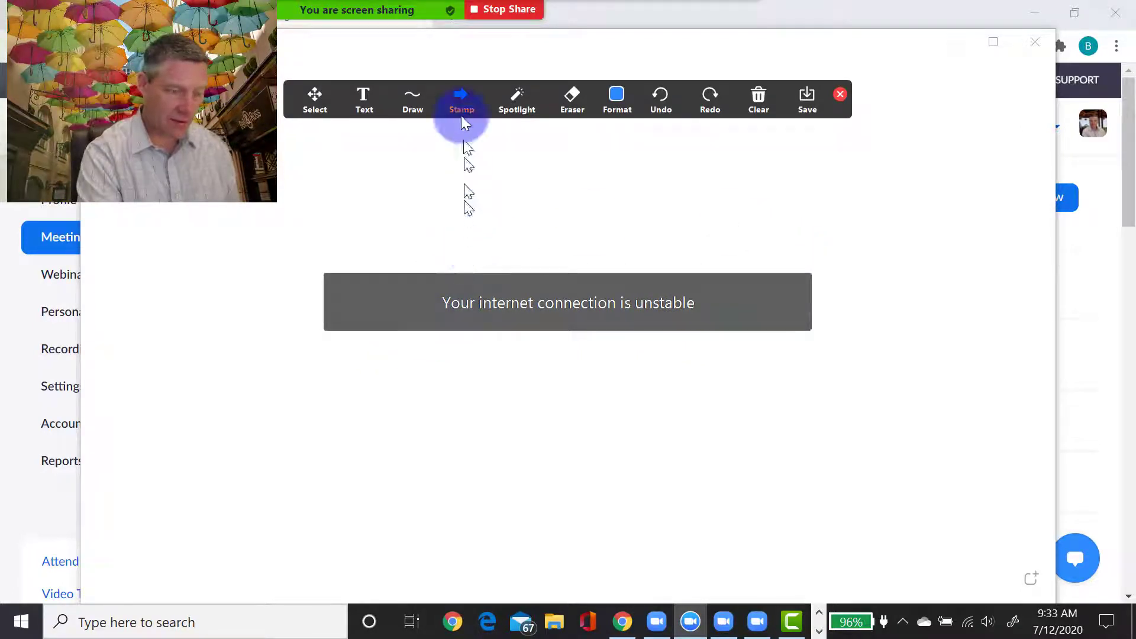
Step: Stop sharing the whiteboard and return to the meeting's participant view
mouse_move(521, 11)
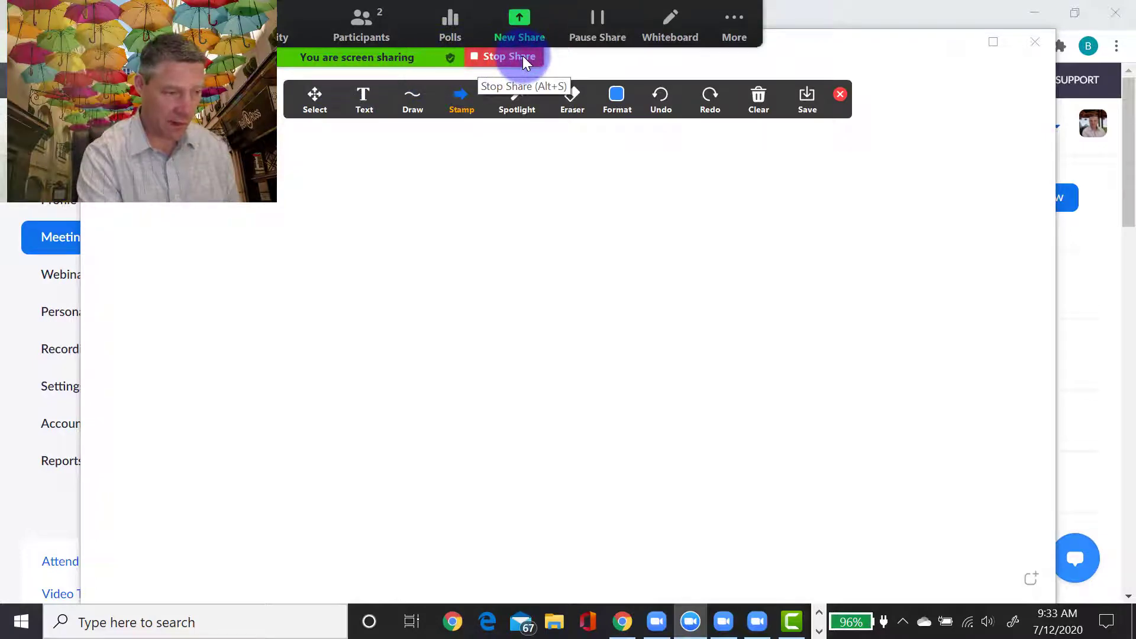
left_click(612, 95)
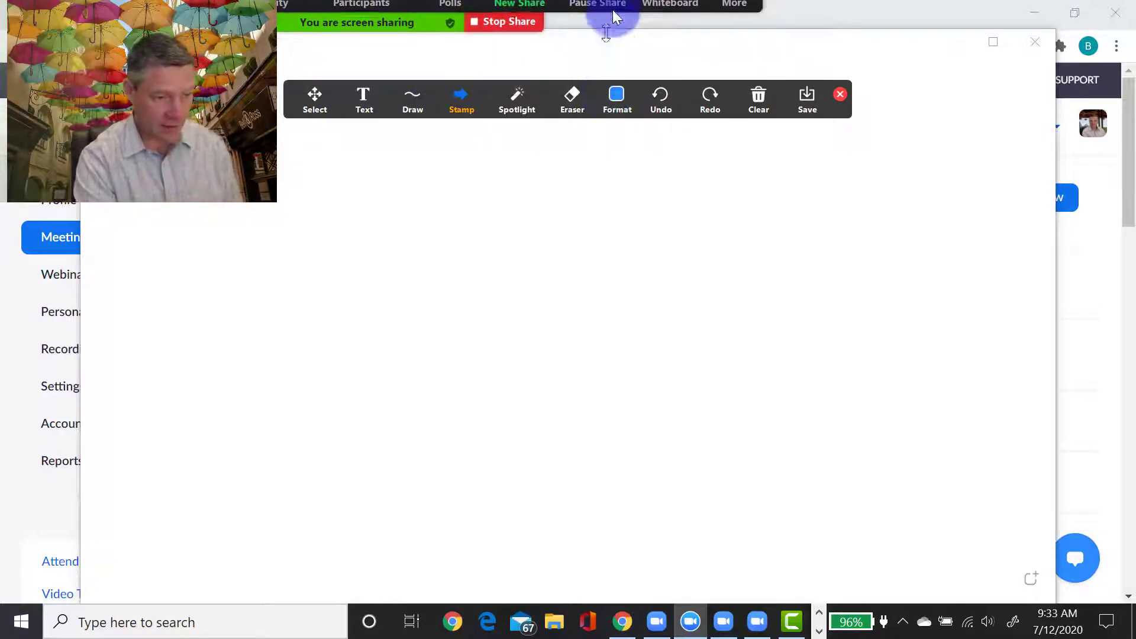
mouse_move(391, 7)
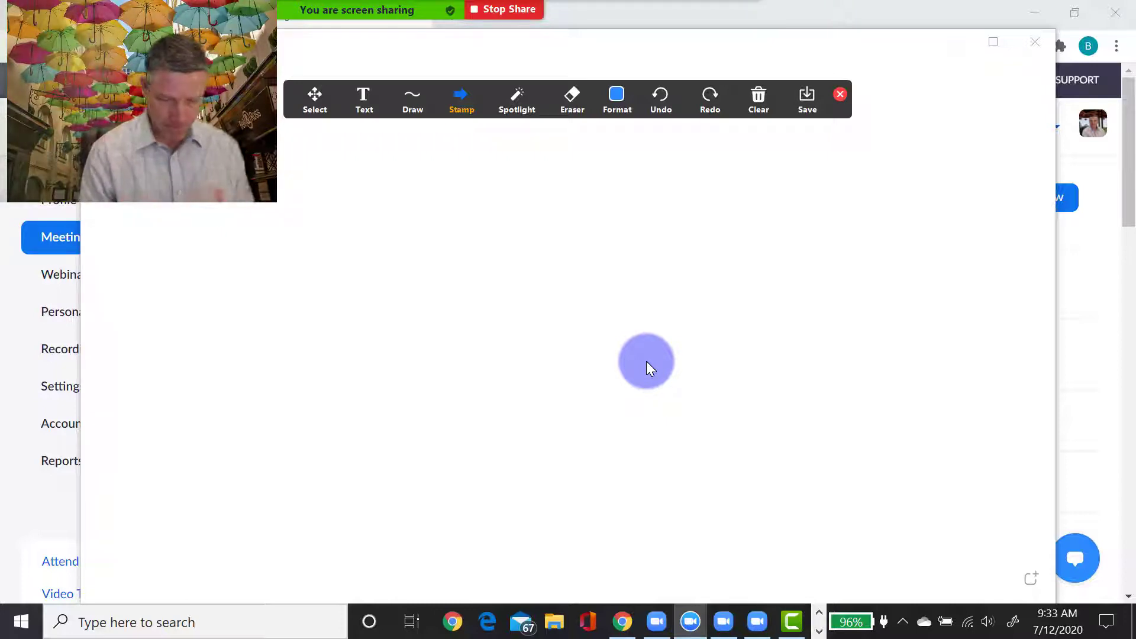
mouse_move(598, 74)
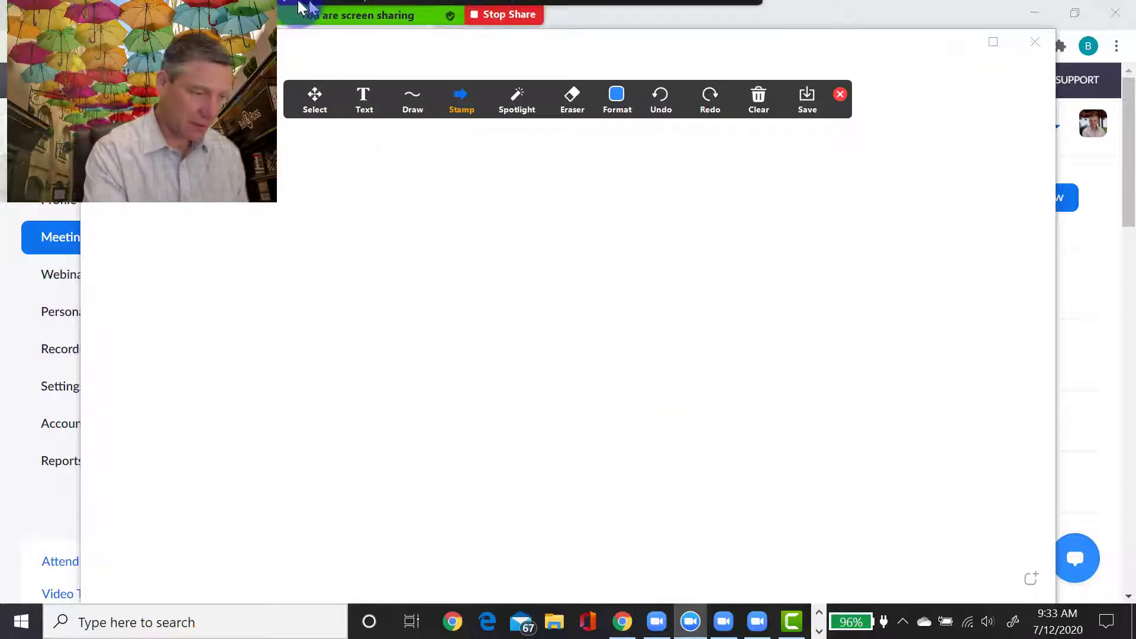
left_click(506, 59)
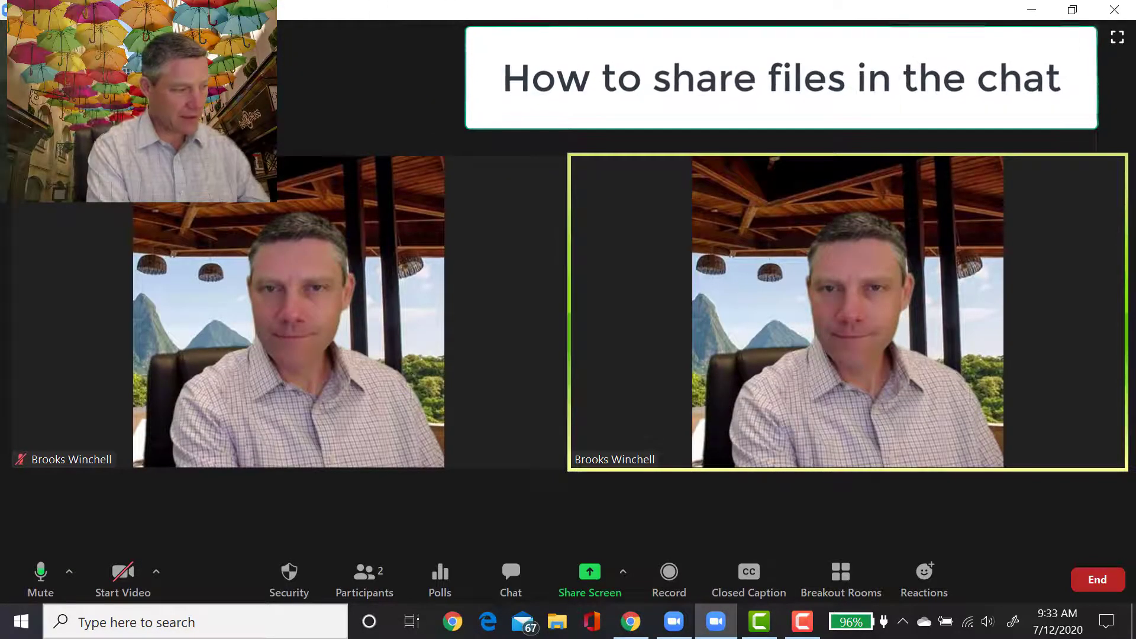
Step: Open the meeting chat and address the message to Everyone (in Meeting)
mouse_move(700, 191)
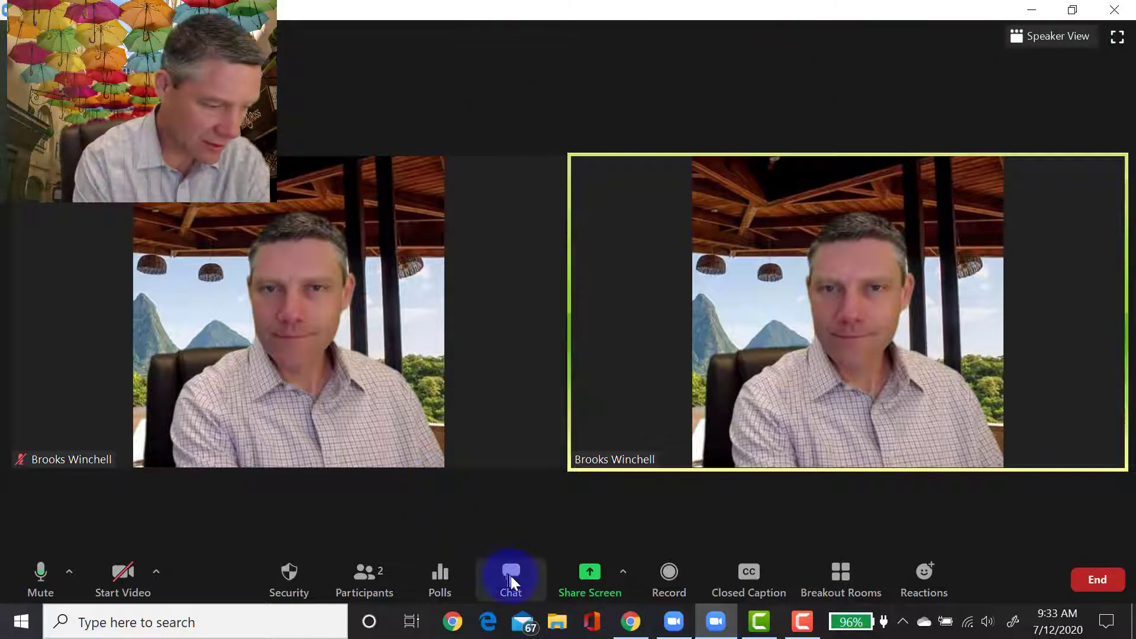
left_click(510, 576)
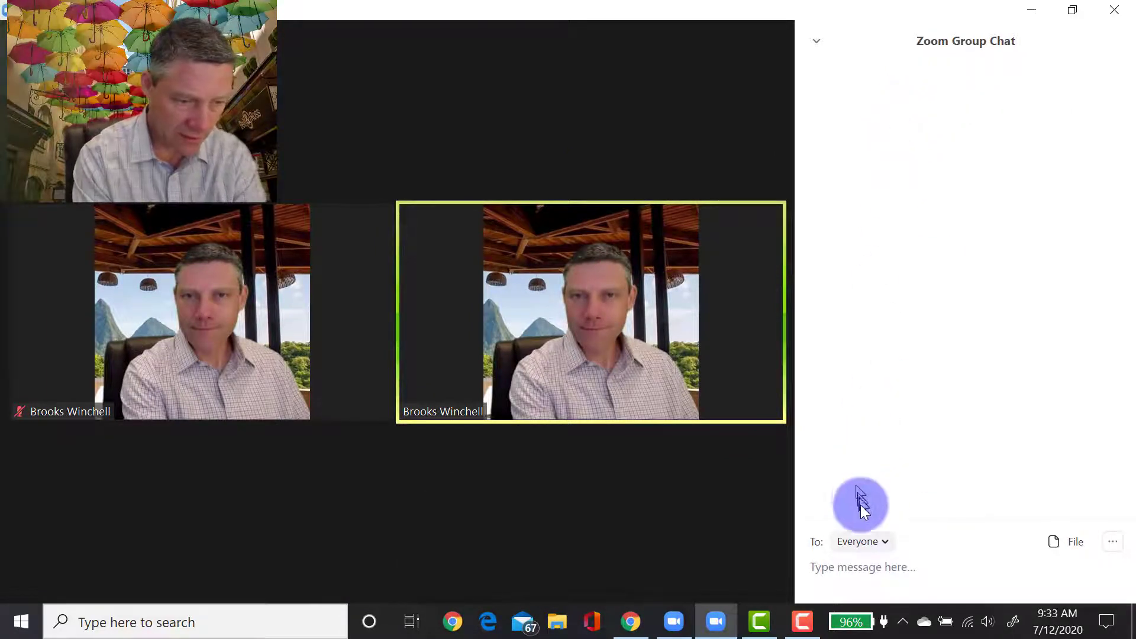
left_click(862, 543)
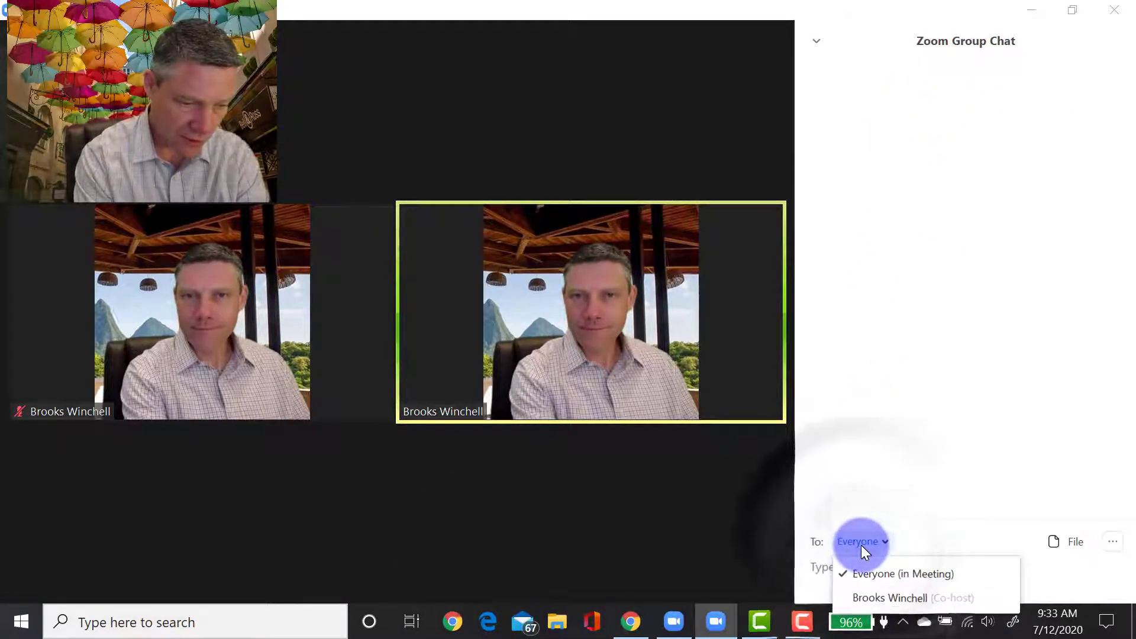
left_click(882, 574)
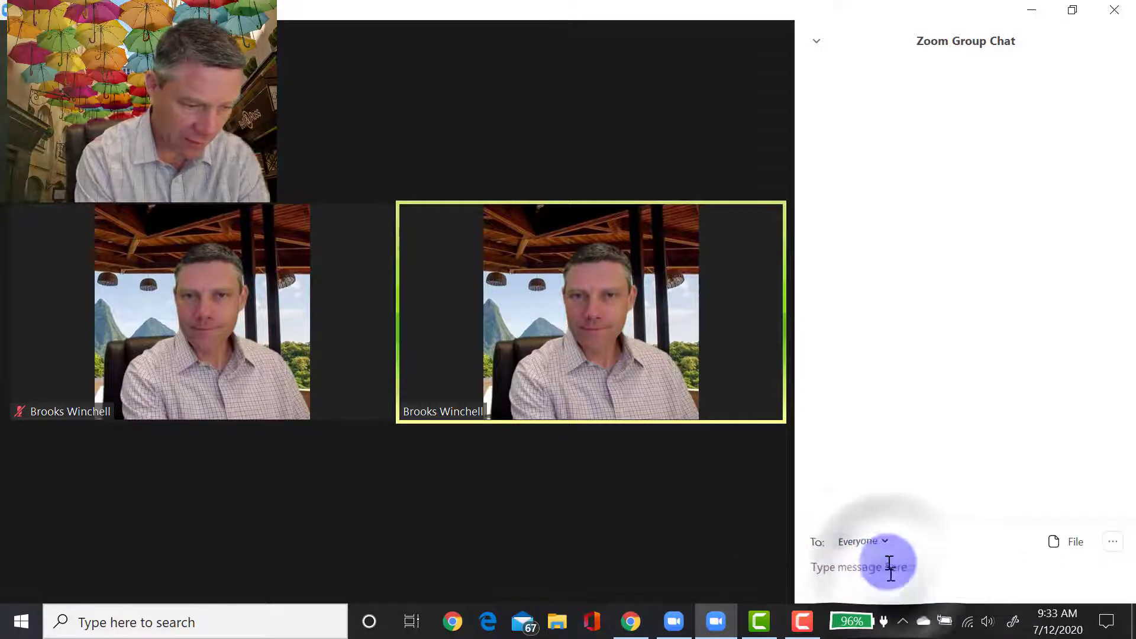
Step: Send the file ZOOM PPT.pptx from the computer to everyone in the chat
left_click(1069, 543)
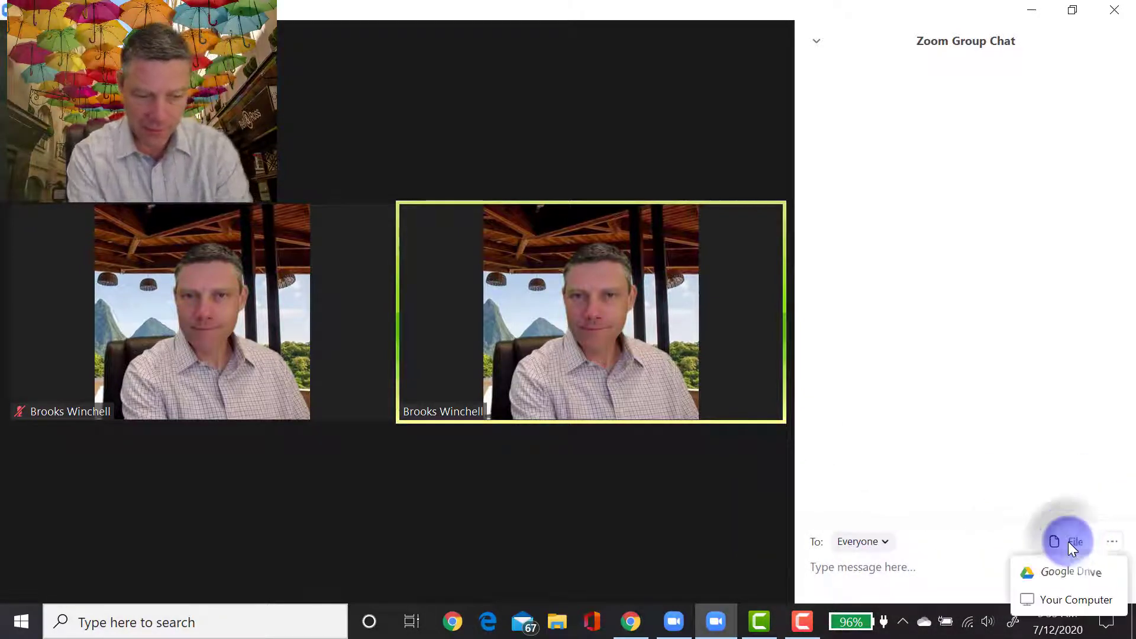
left_click(1078, 599)
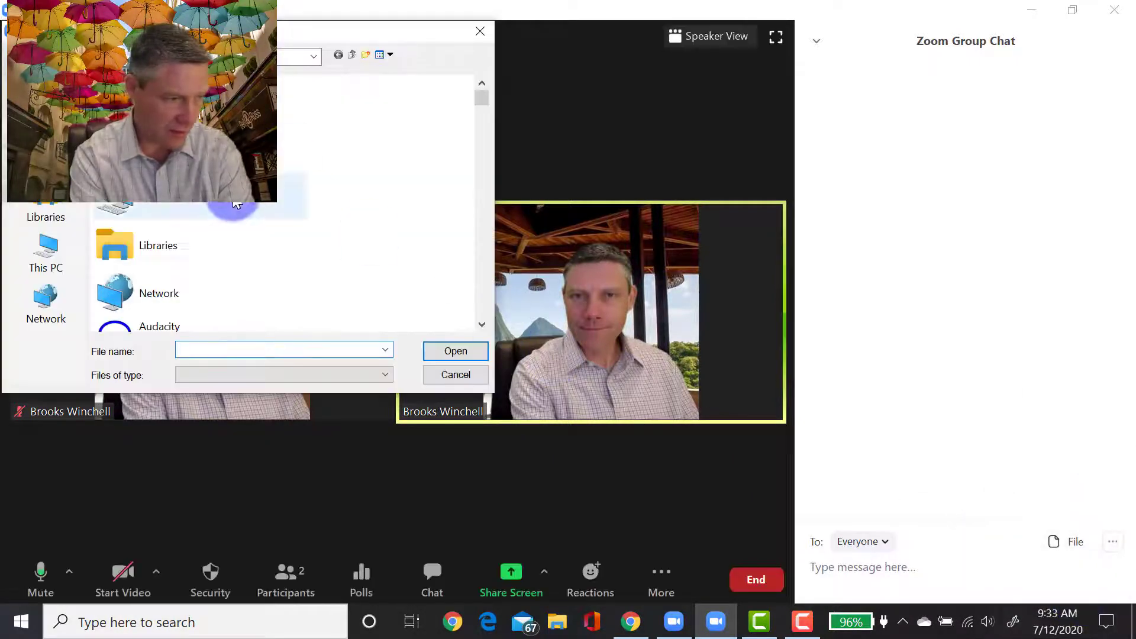
type("m")
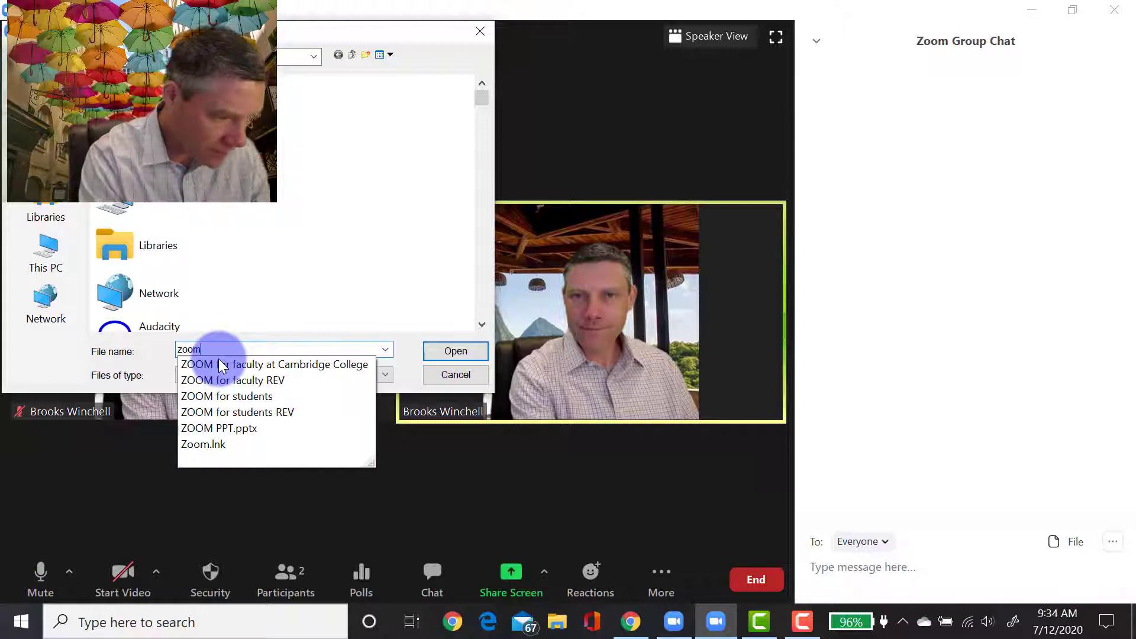
left_click(237, 428)
left_click(456, 353)
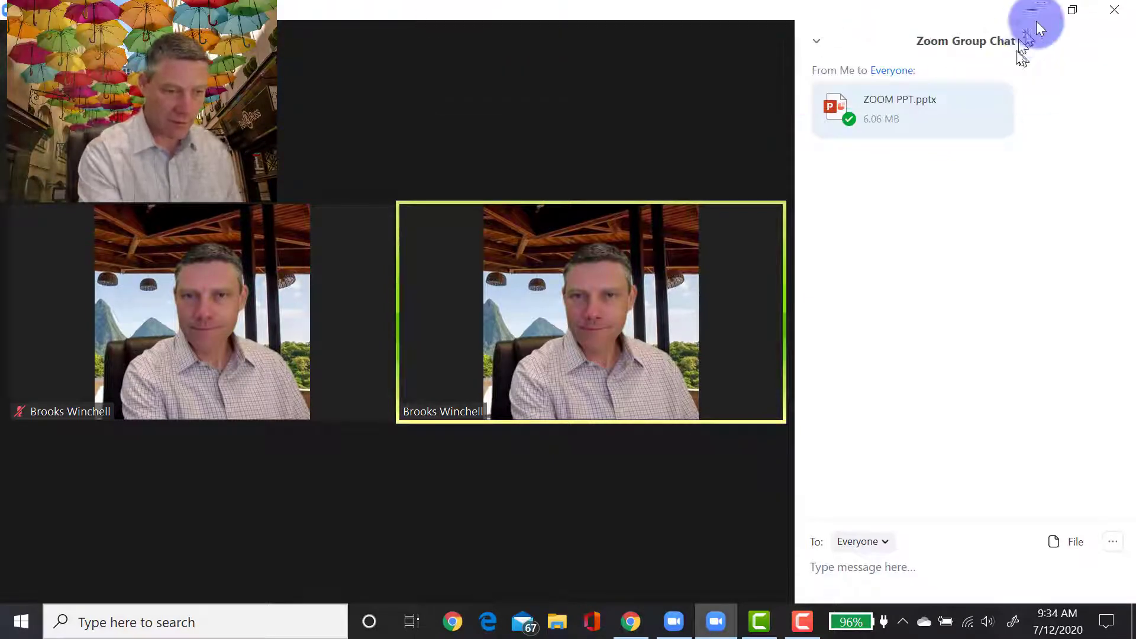
Step: Minimize the meeting window and find the list of polls for the Personal Meeting Room in the Zoom web portal
left_click(1042, 13)
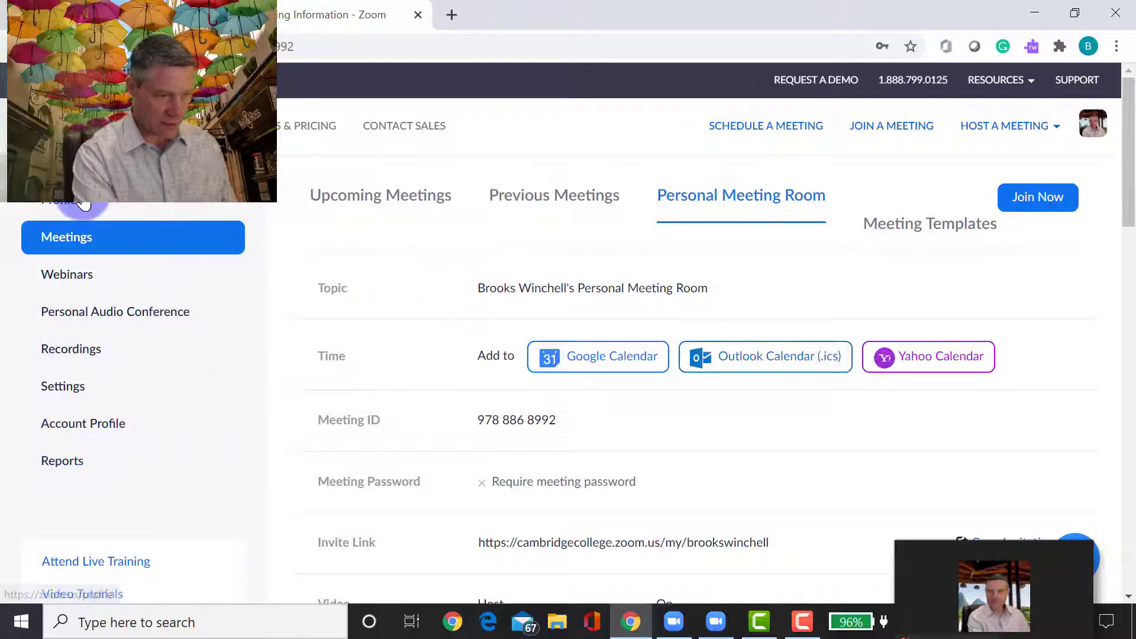
left_click(80, 240)
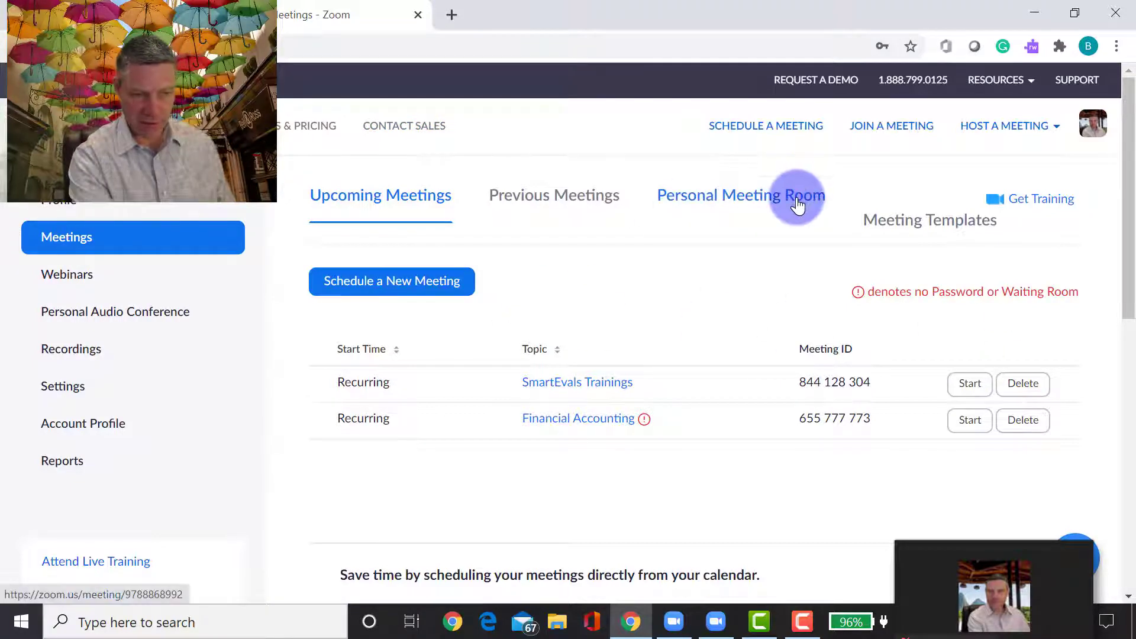
left_click(749, 205)
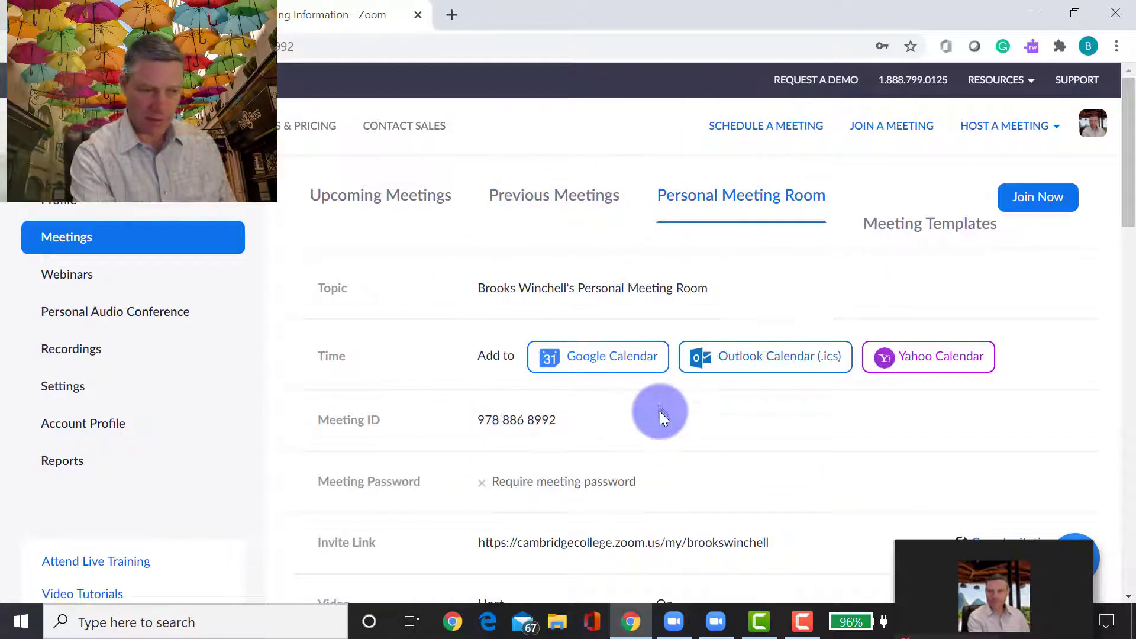
scroll(661, 417, "down", 1)
scroll(661, 416, "down", 5)
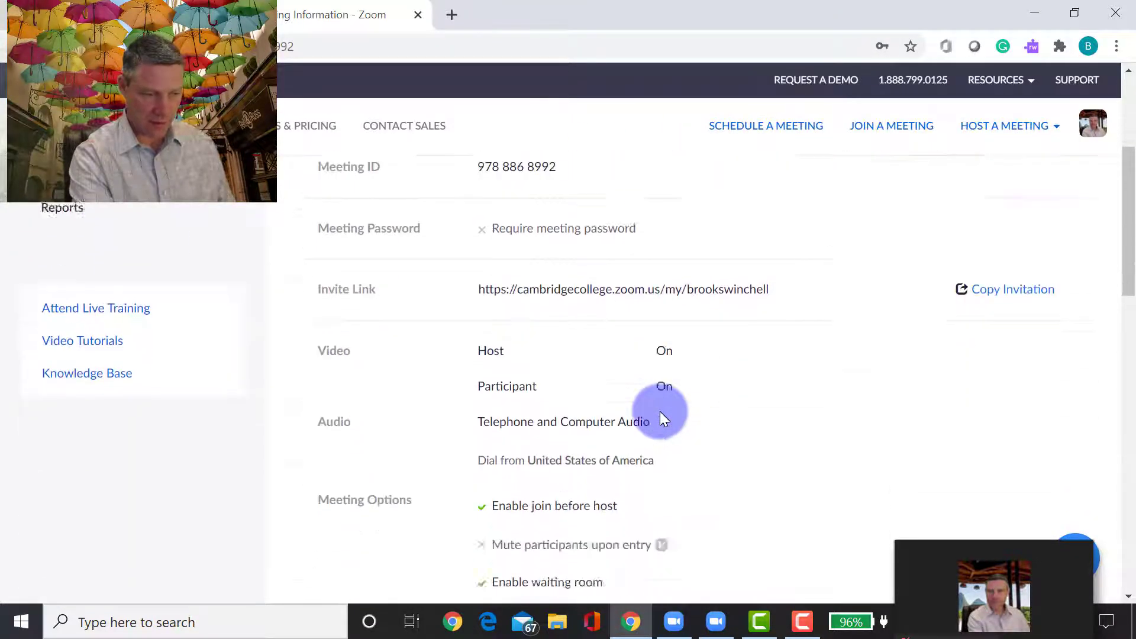
scroll(659, 410, "down", 5)
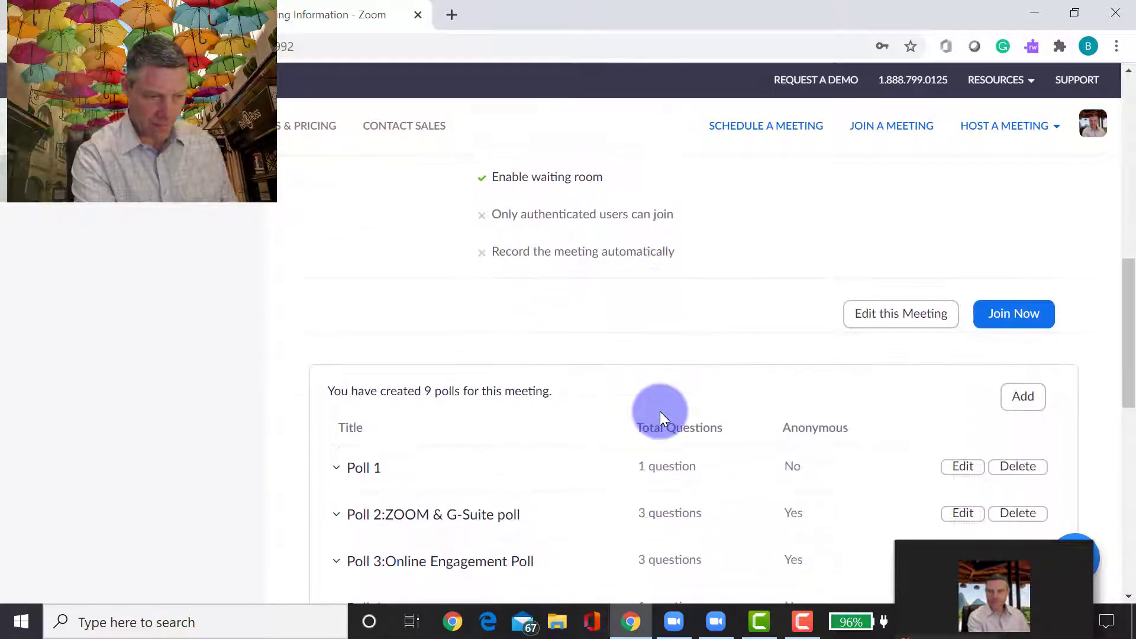
scroll(695, 446, "down", 2)
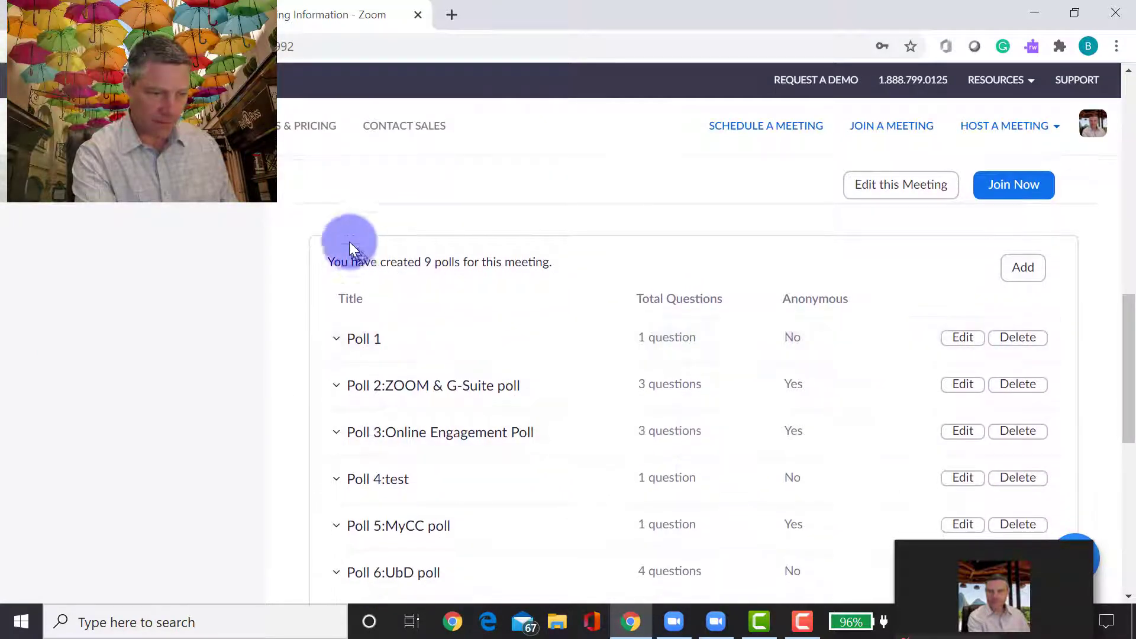
scroll(534, 422, "down", 4)
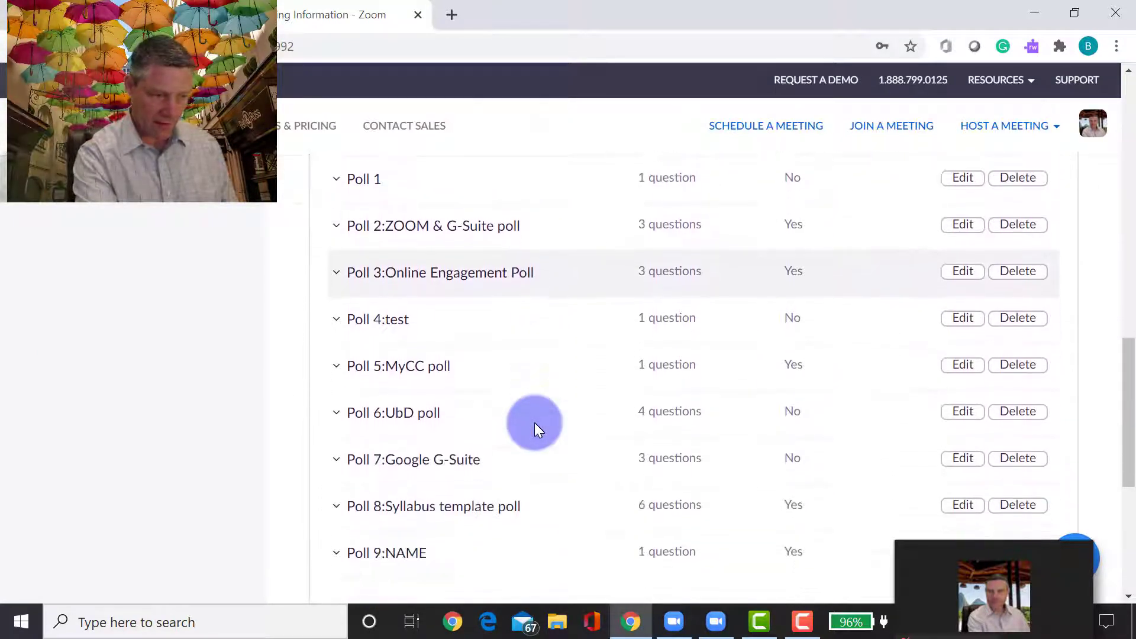
scroll(534, 423, "up", 6)
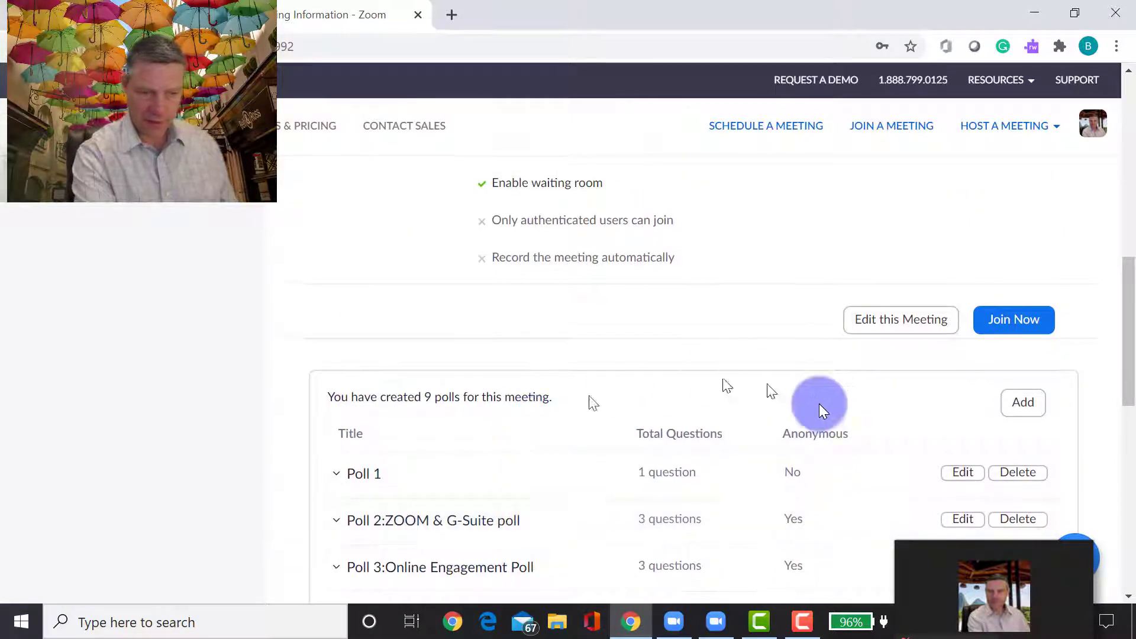
Step: Add an anonymous poll titled "new poll" with "question?" as its first question
left_click(1023, 403)
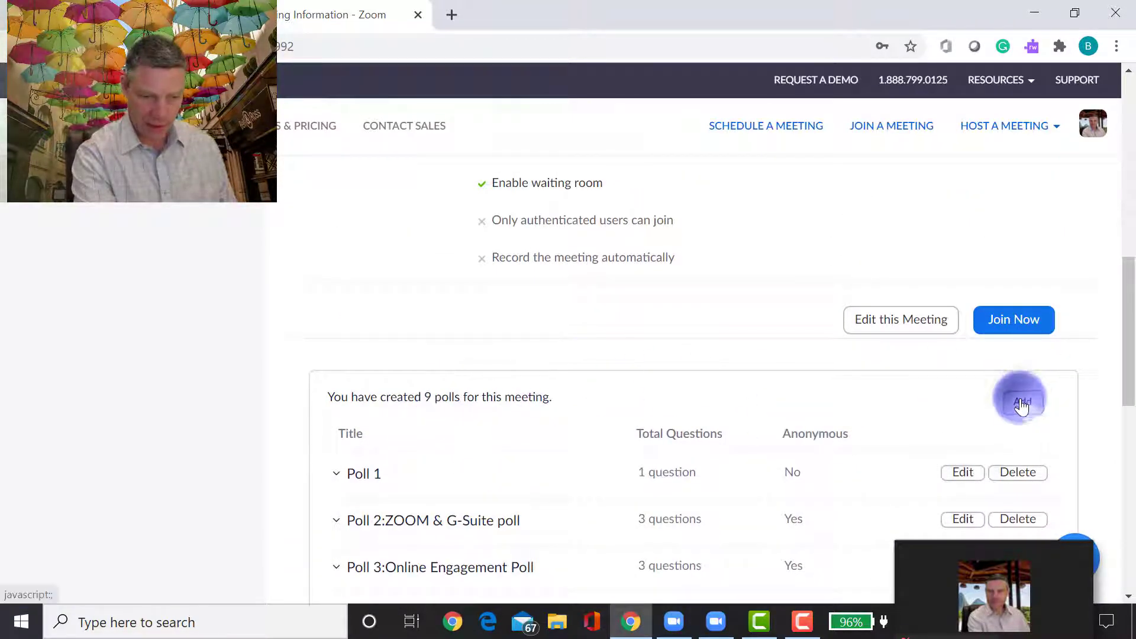
left_click(442, 192)
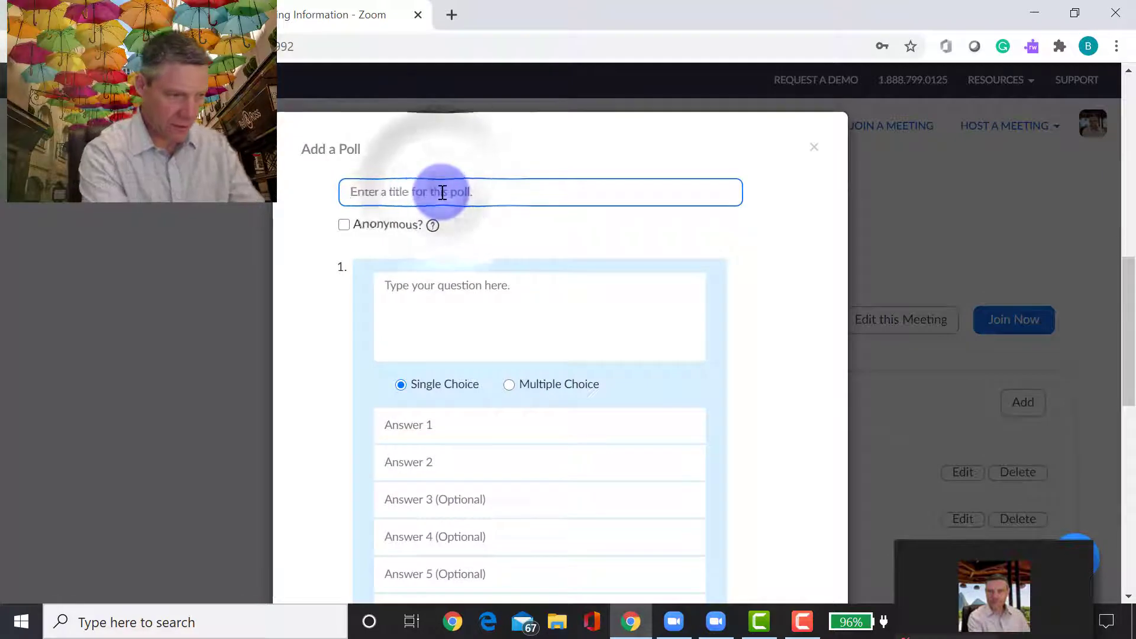
type("new poll")
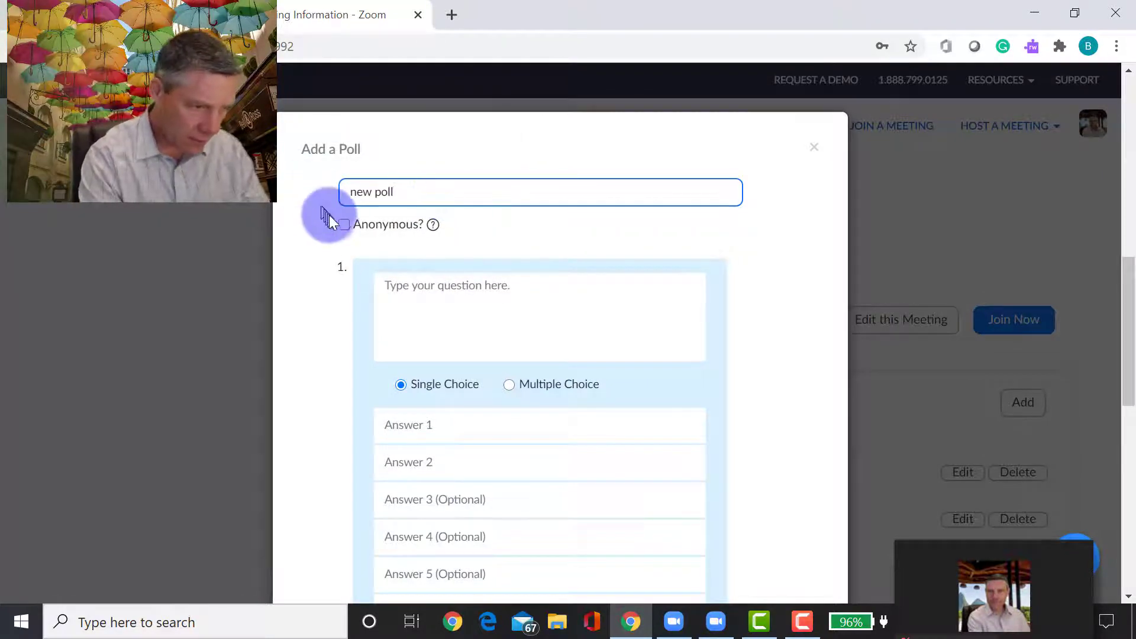
left_click(343, 225)
left_click(507, 301)
type("qu")
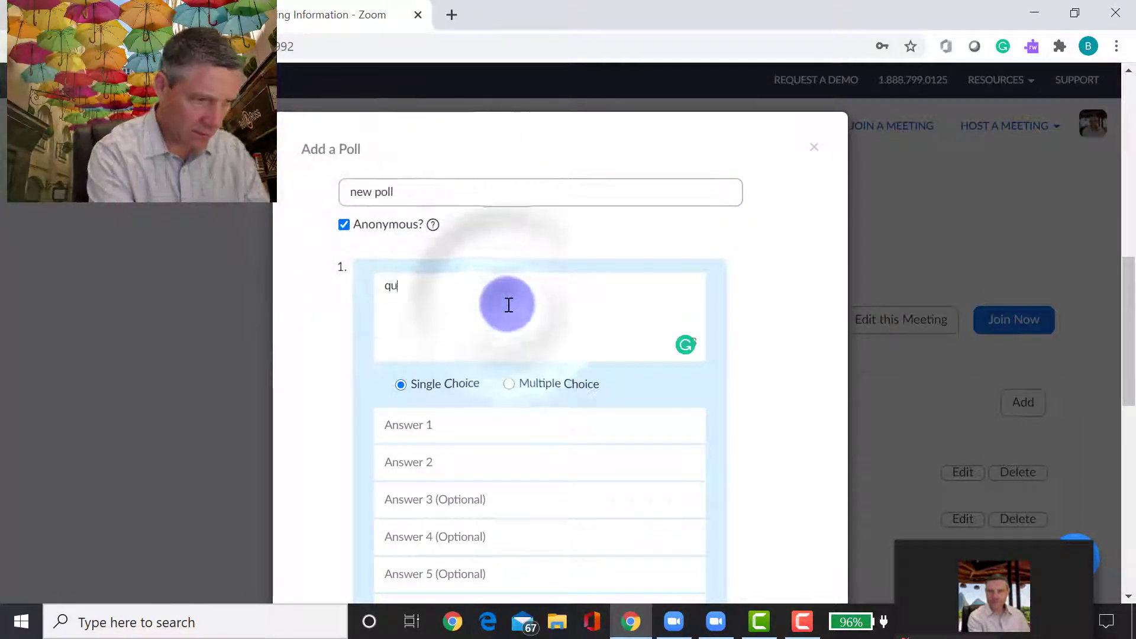
type("estion")
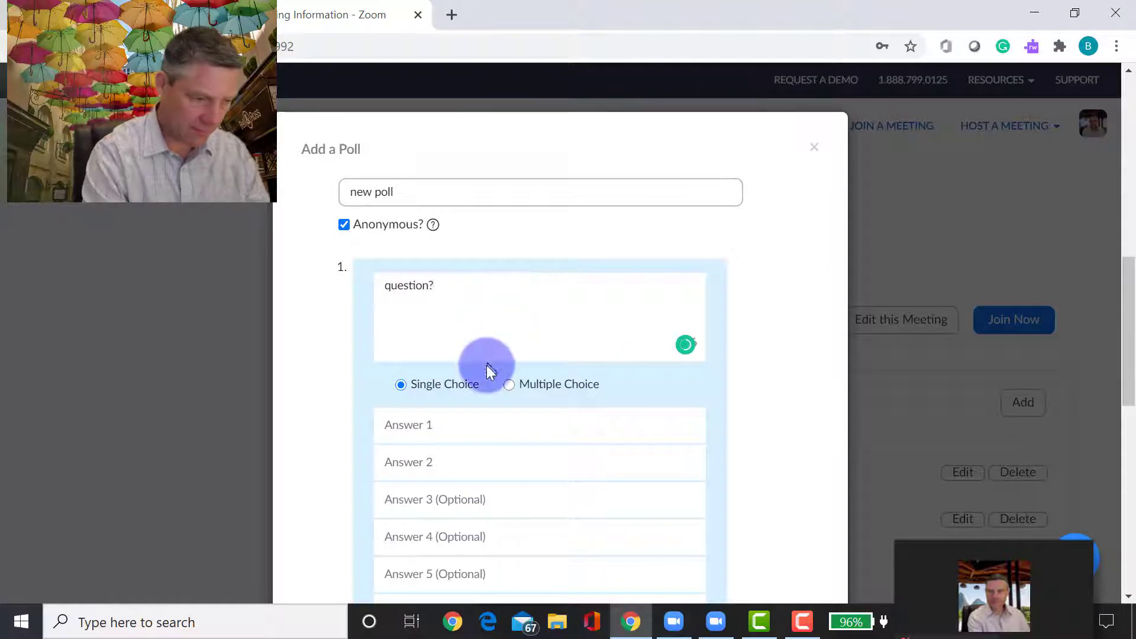
Step: Enter "Yes", "no" and "maybe" as the first three answers of the poll question
left_click(471, 425)
type("Yes")
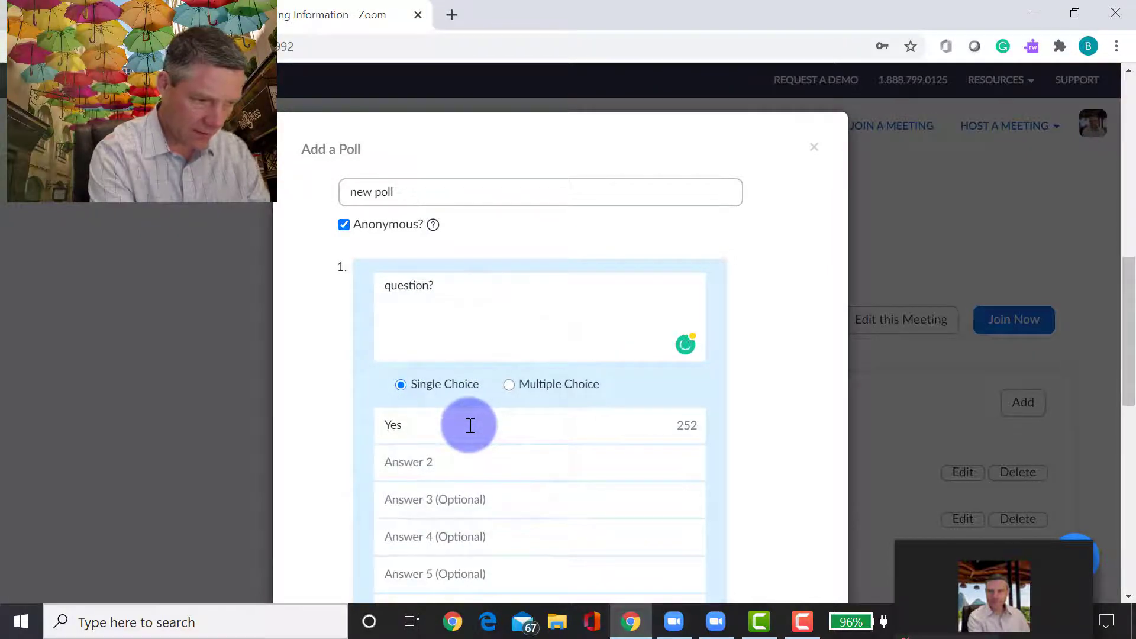
left_click(457, 467)
type("no")
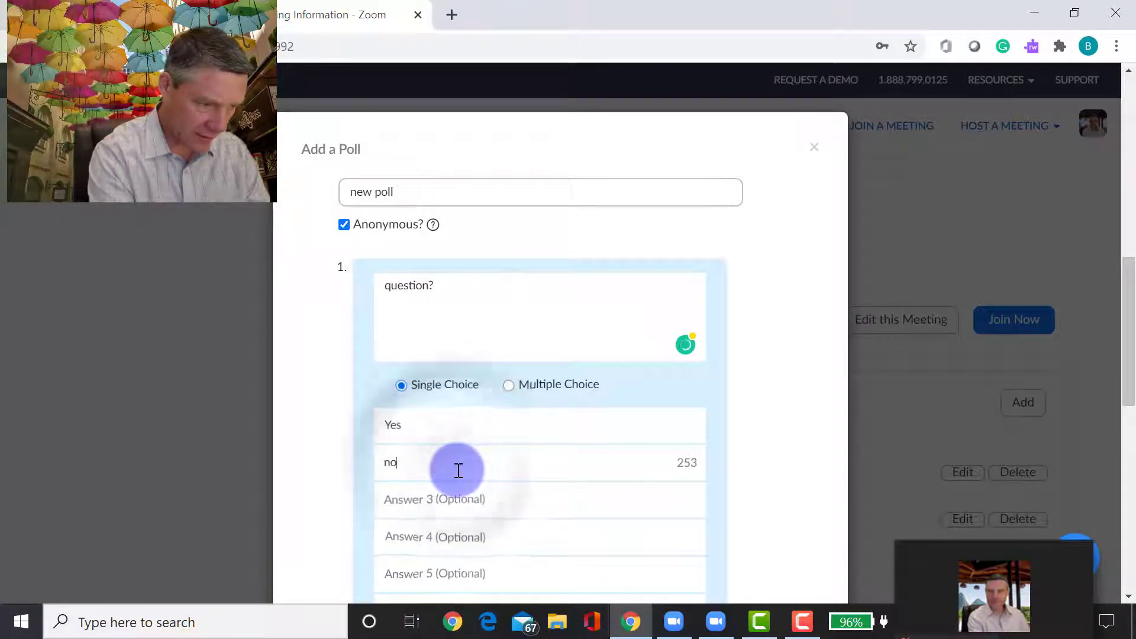
left_click(444, 513)
left_click(448, 506)
type("maybe")
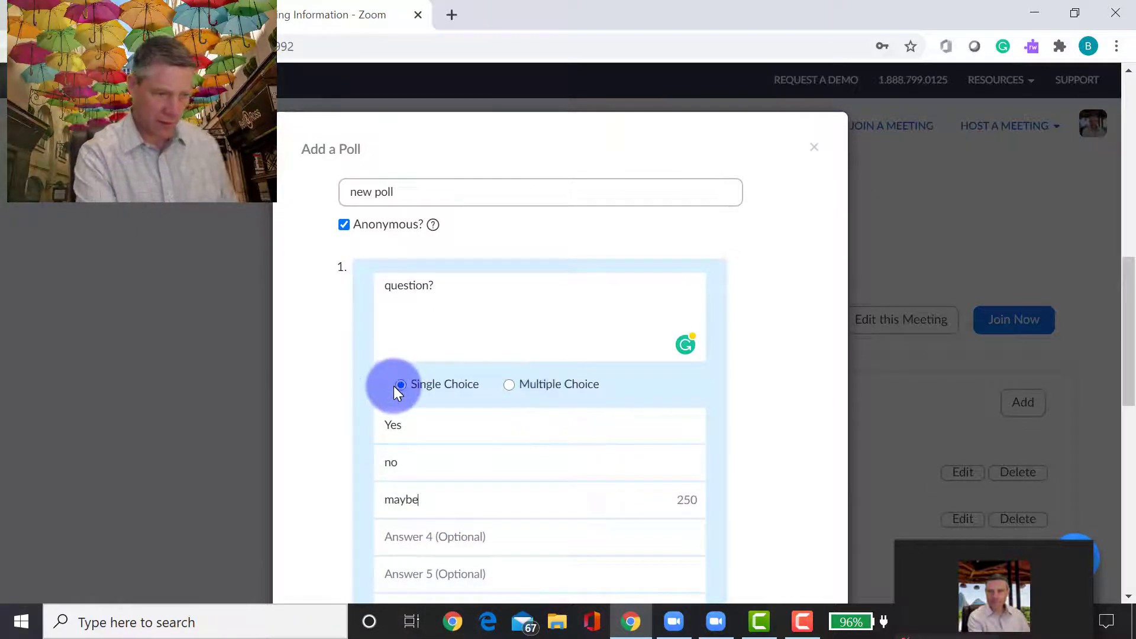
scroll(656, 420, "down", 2)
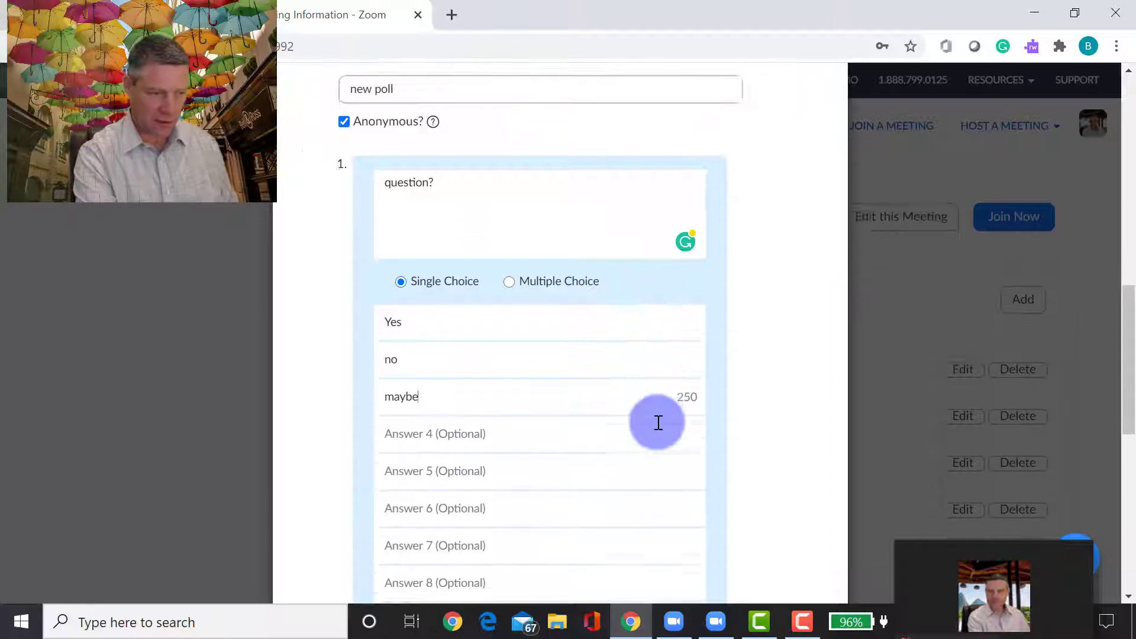
scroll(658, 422, "down", 5)
scroll(657, 421, "up", 1)
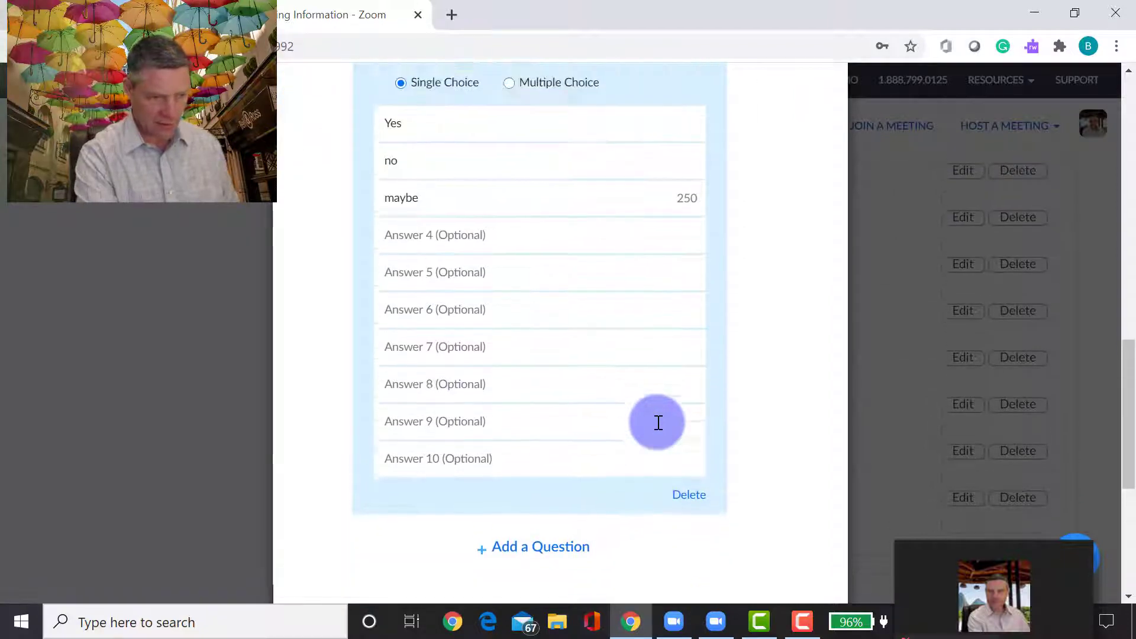
Step: Add a second question reading "question 2?" to the poll
scroll(657, 421, "down", 2)
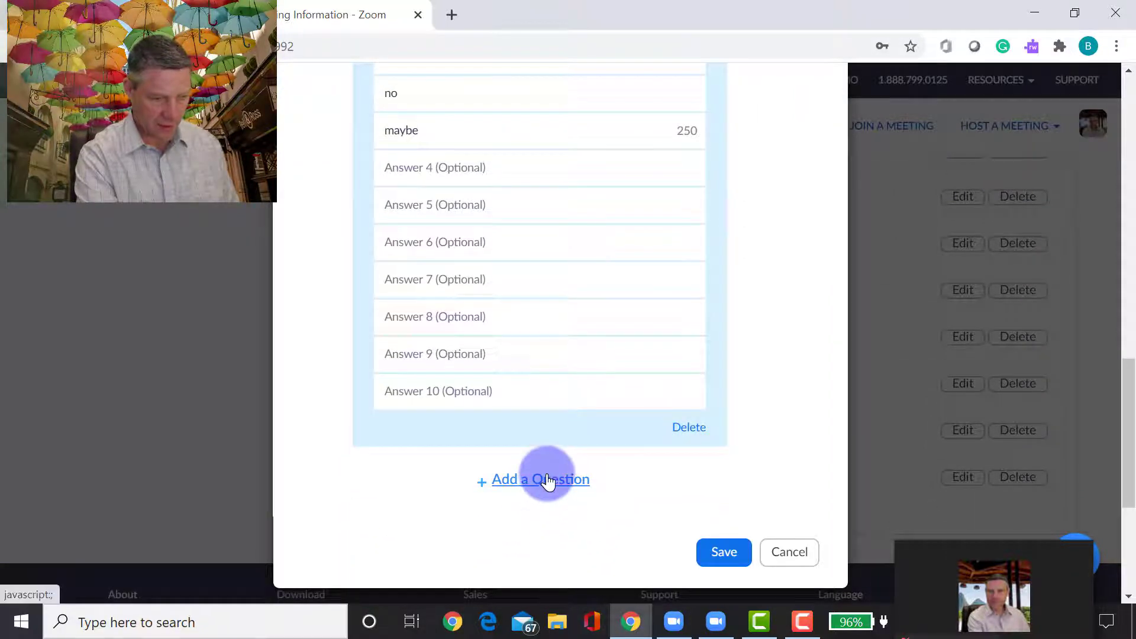
left_click(542, 491)
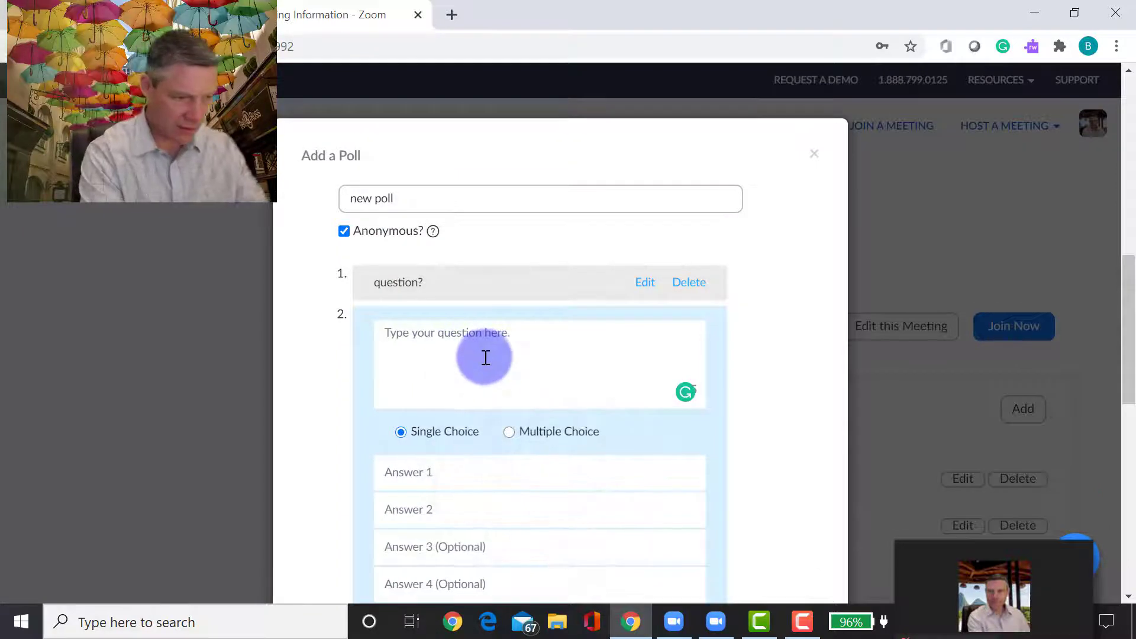
type("question 2?")
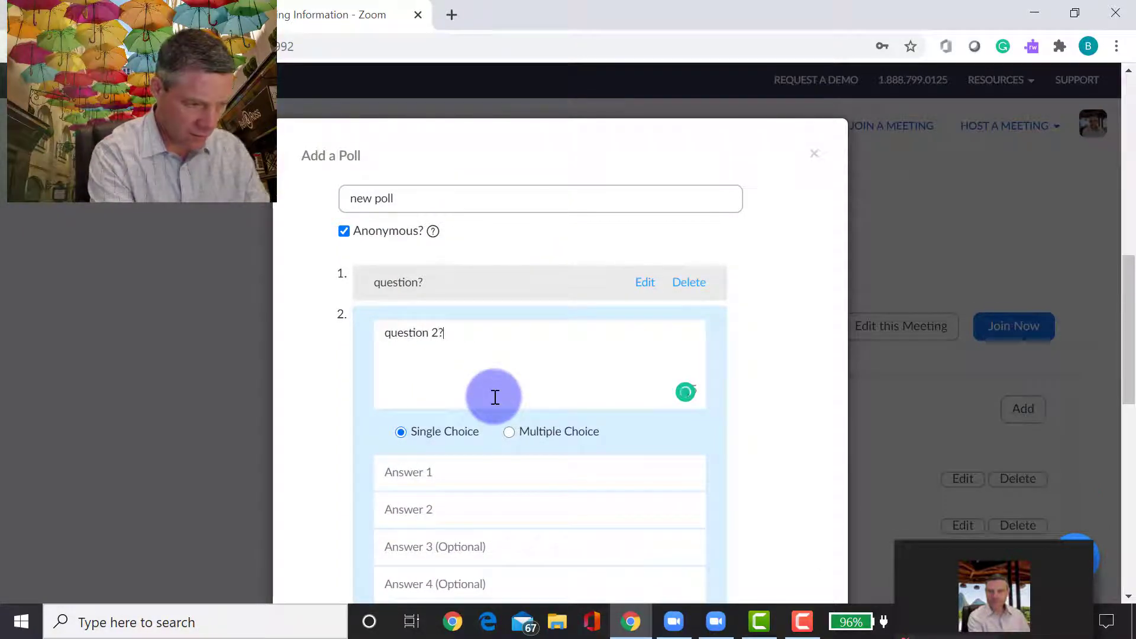
Step: Enter "again yes", "again no" and "again maybe" as the second question's first three answers and save the poll
left_click(494, 482)
type("again ")
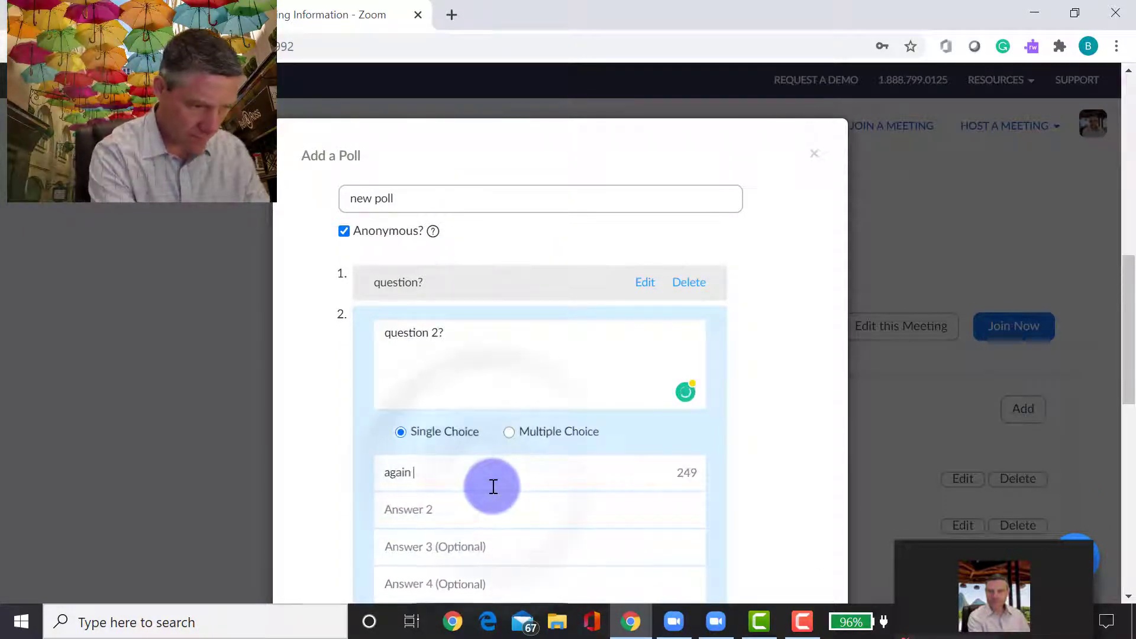
type("yes")
left_click(478, 499)
type("a")
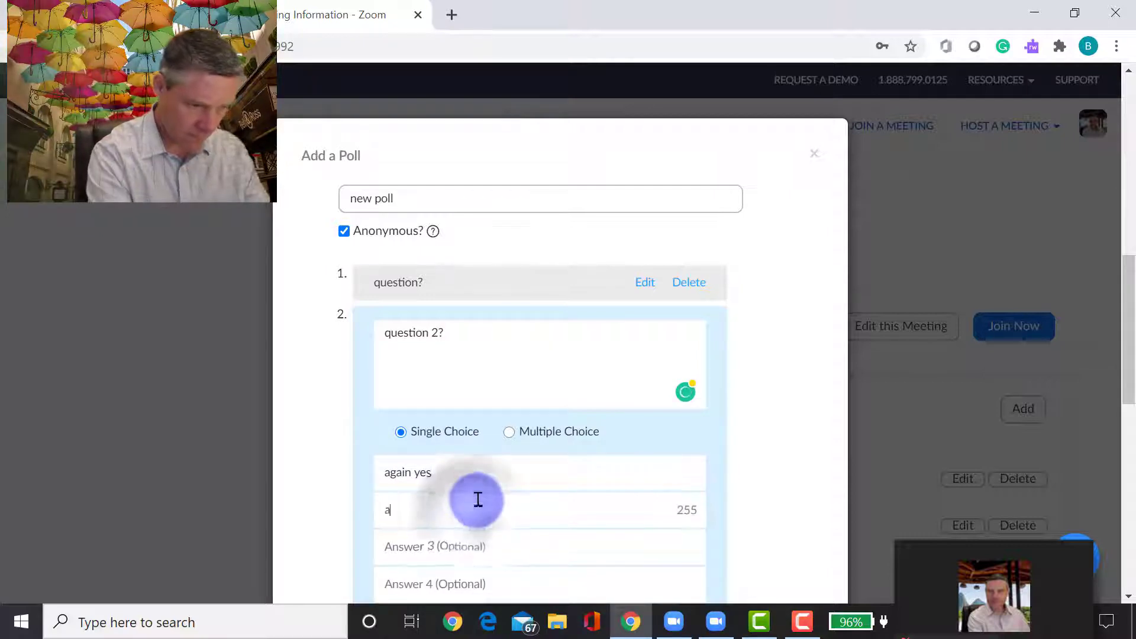
type("gain no")
left_click(468, 543)
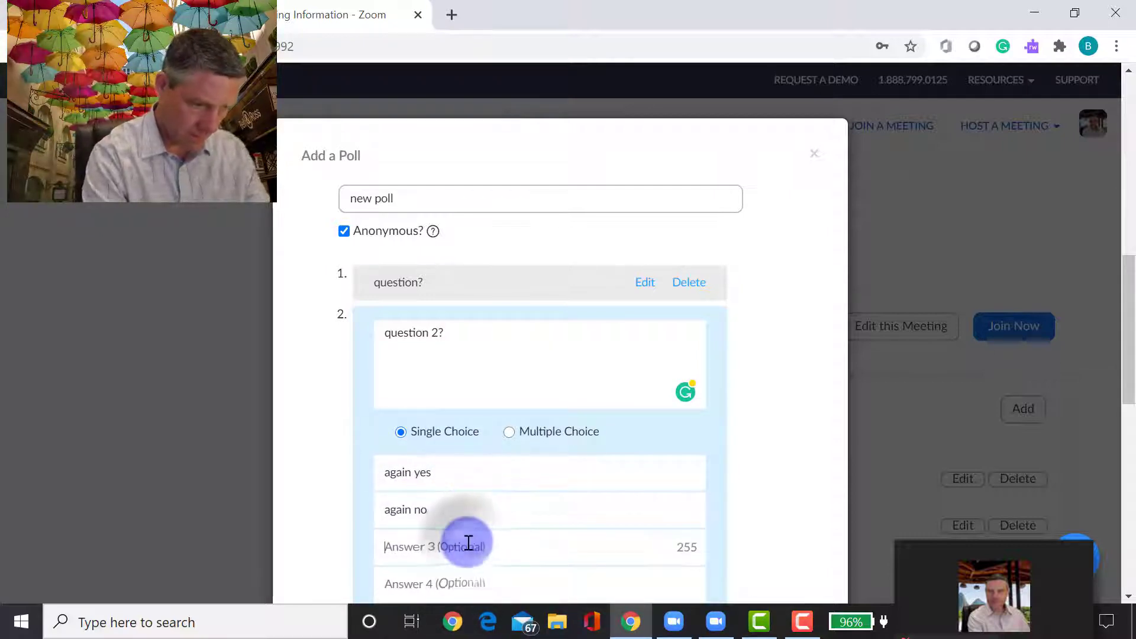
type("again maybe")
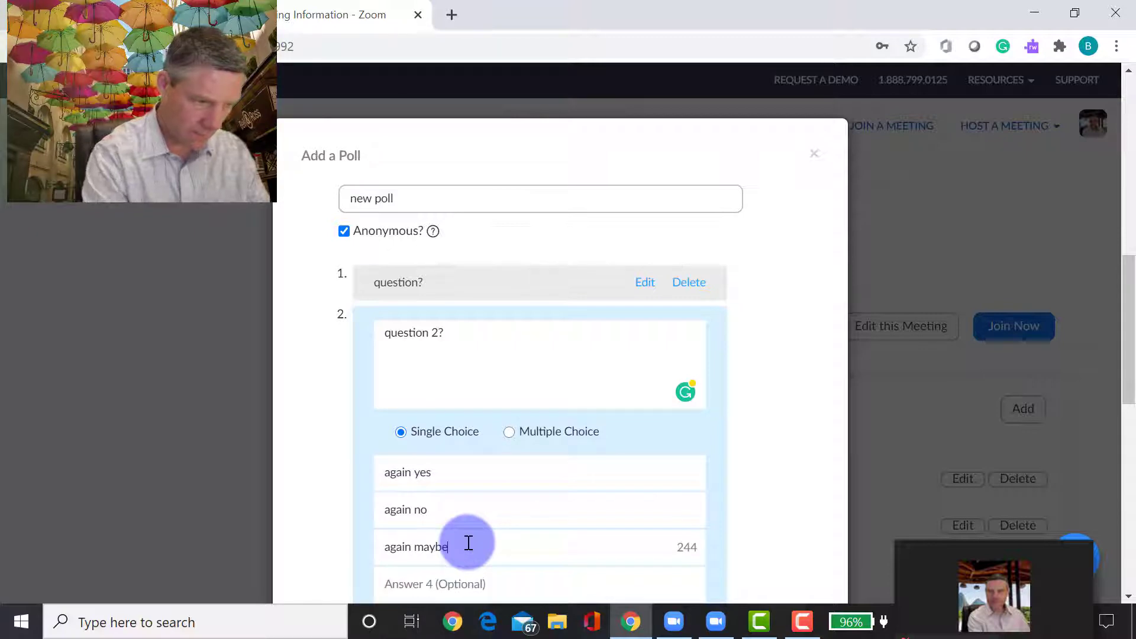
scroll(637, 482, "down", 8)
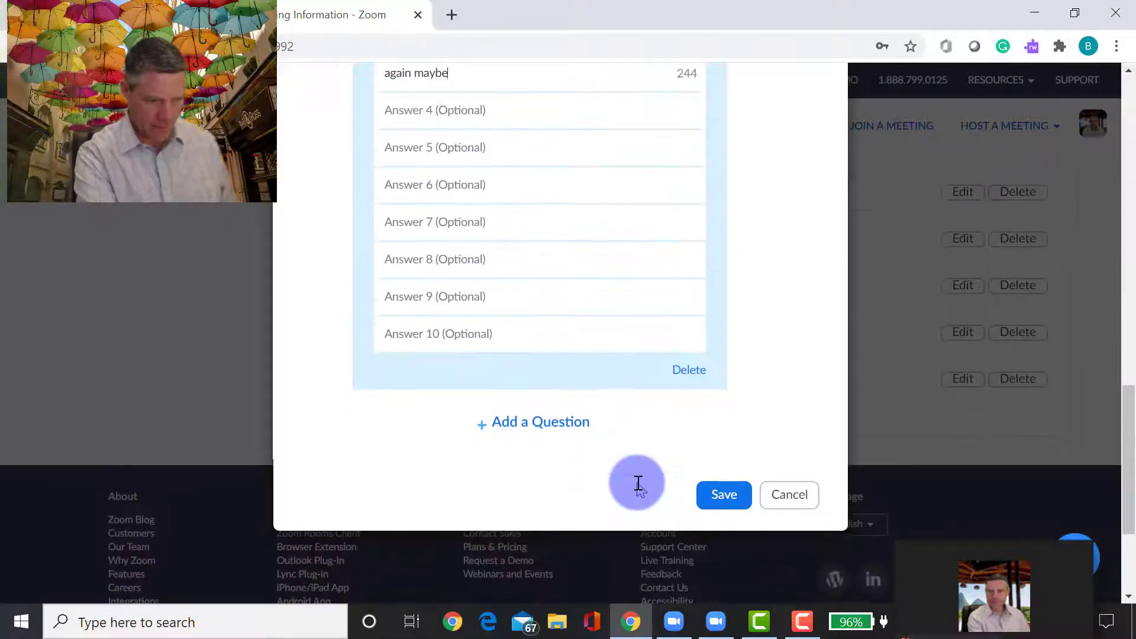
left_click(718, 496)
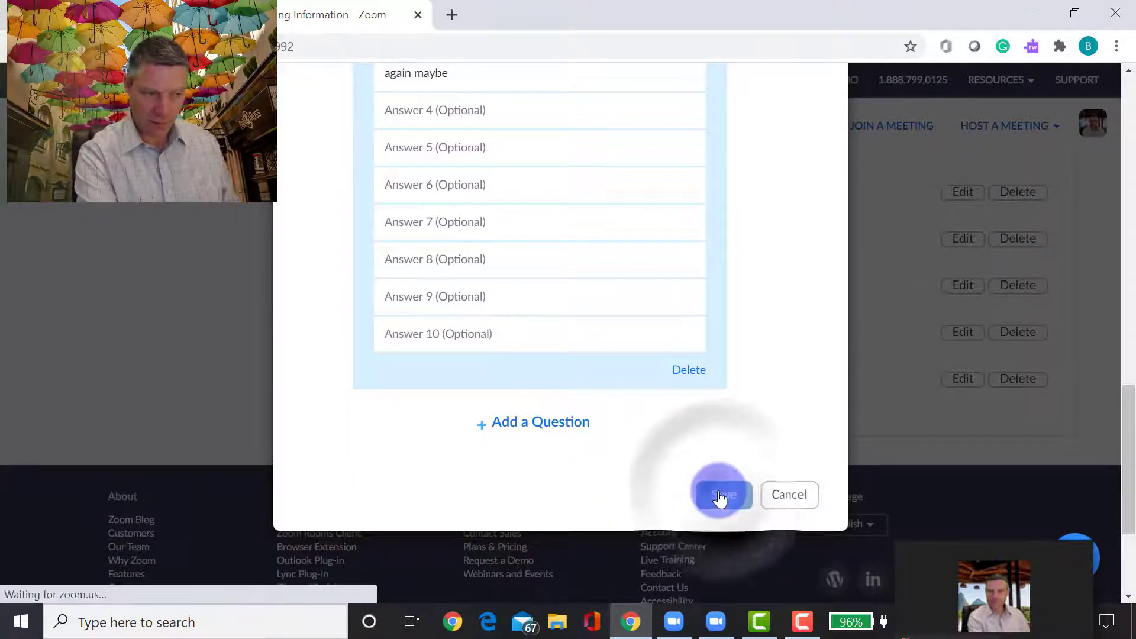
Step: Look through the Personal Meeting Room's list of polls, including the new poll, and its meeting options
scroll(788, 300, "up", 4)
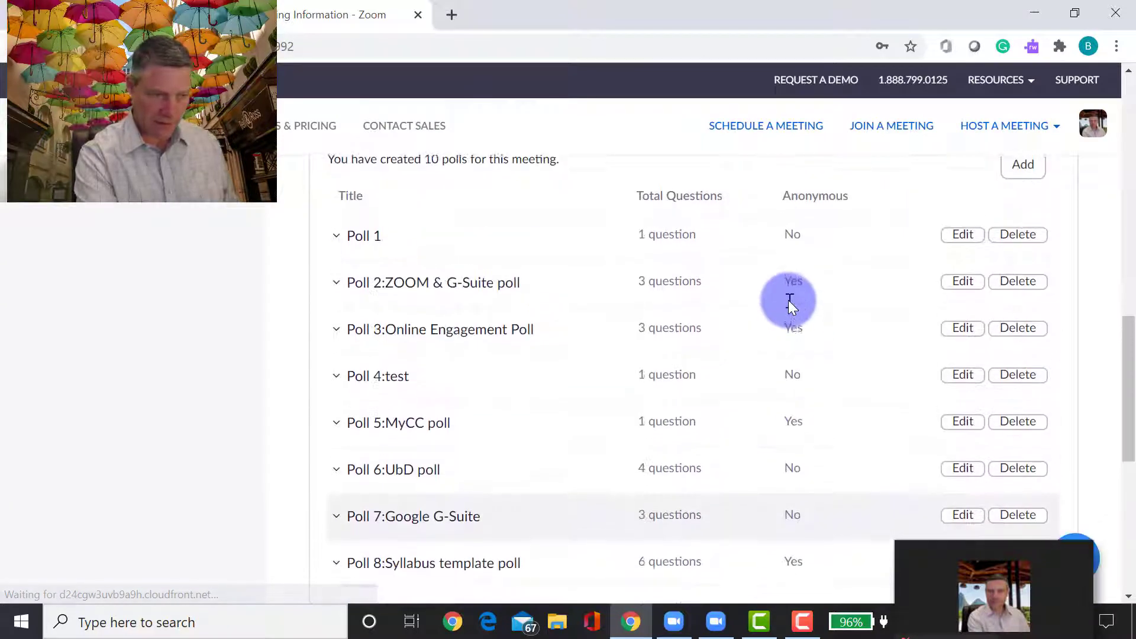
scroll(788, 300, "down", 3)
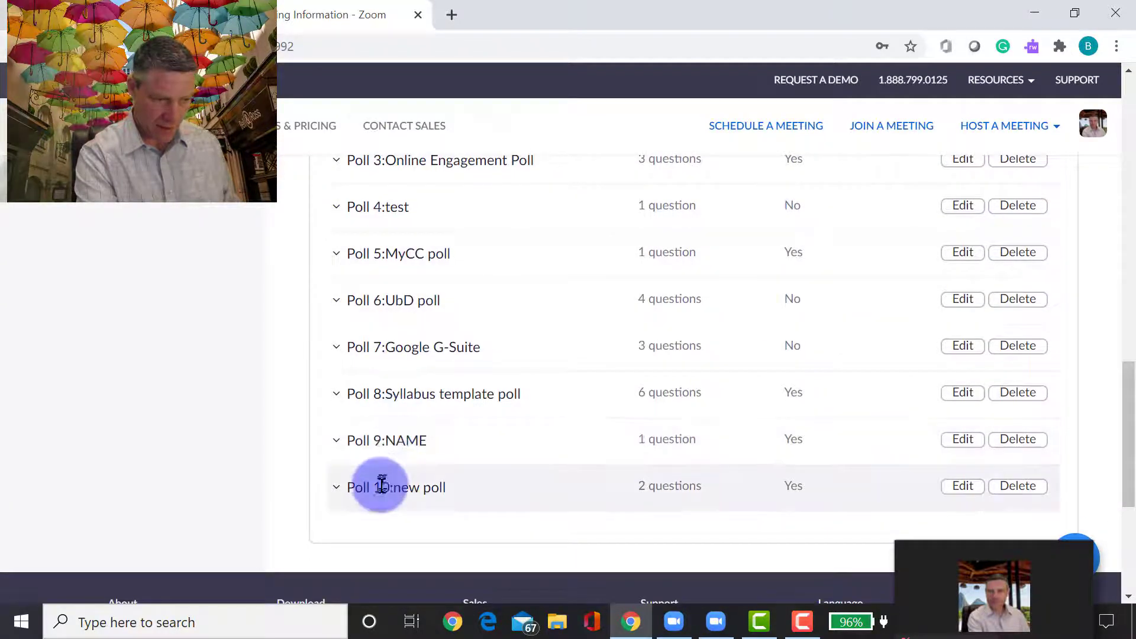
scroll(663, 317, "up", 3)
scroll(664, 315, "up", 15)
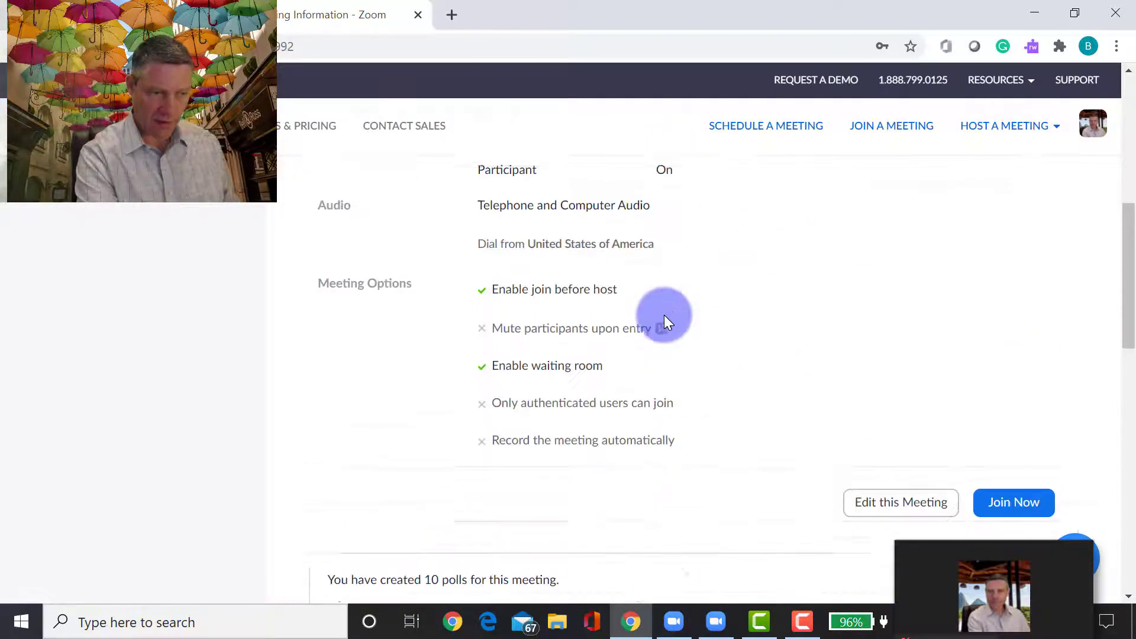
scroll(664, 315, "down", 4)
scroll(664, 314, "down", 10)
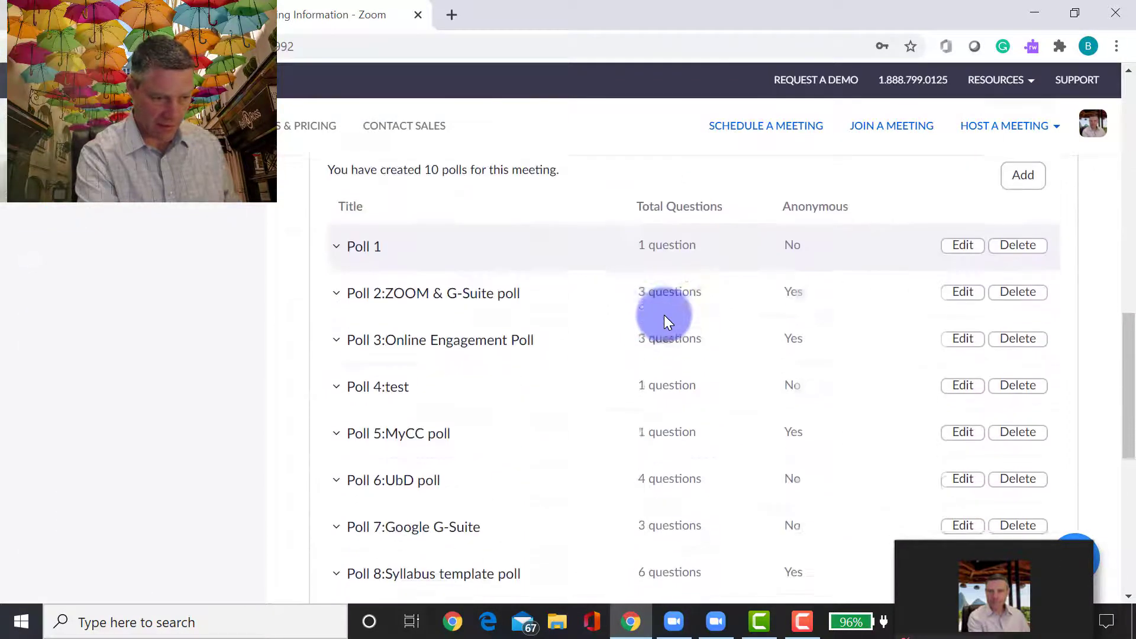
scroll(465, 368, "down", 2)
scroll(466, 369, "down", 1)
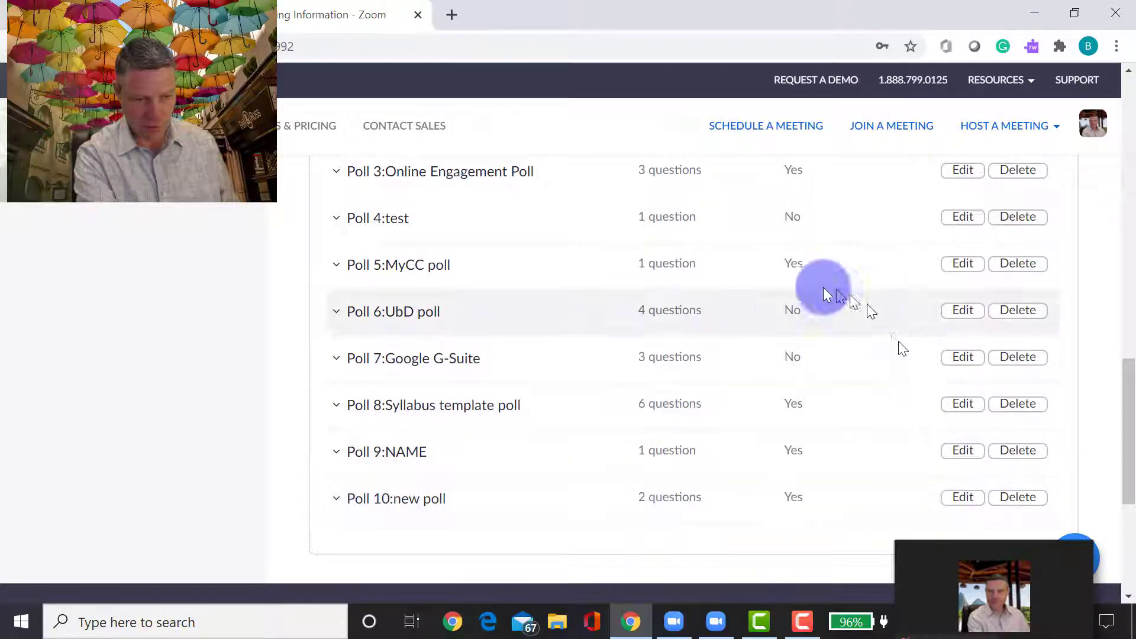
scroll(816, 293, "up", 10)
scroll(817, 295, "up", 7)
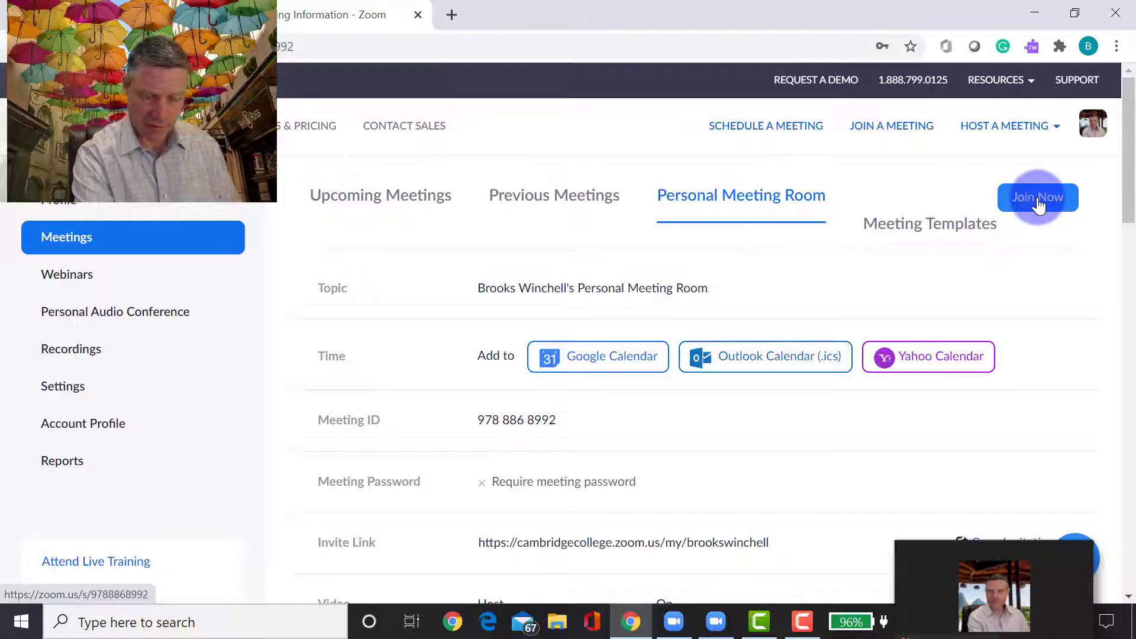
Step: Switch back to the minimized Zoom meeting and show it in full screen
mouse_move(1044, 575)
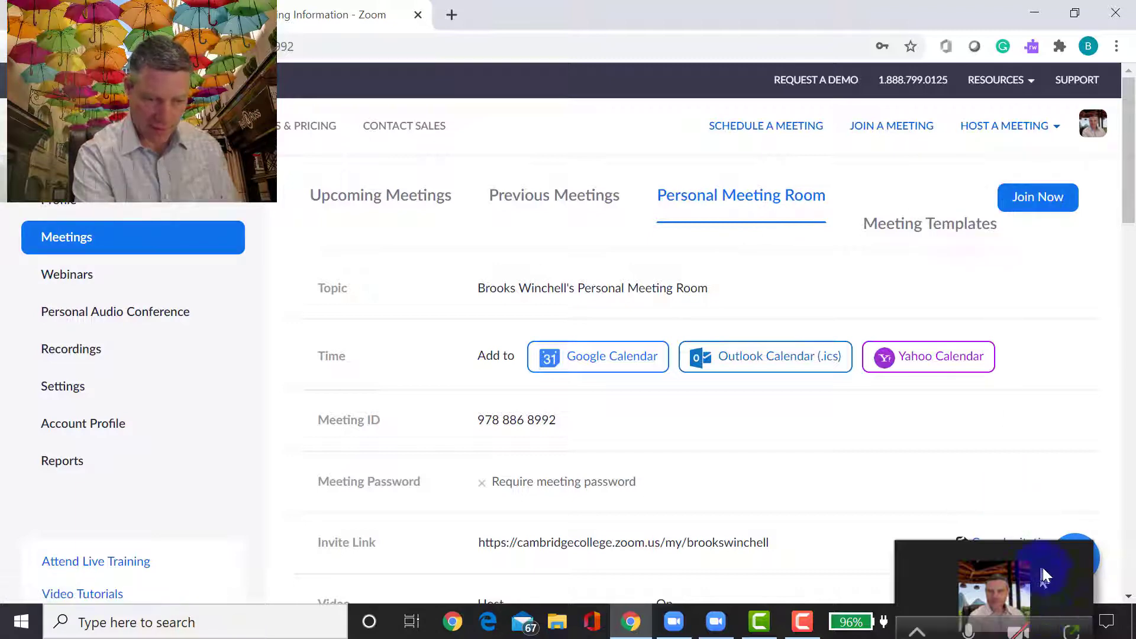
left_click(1073, 632)
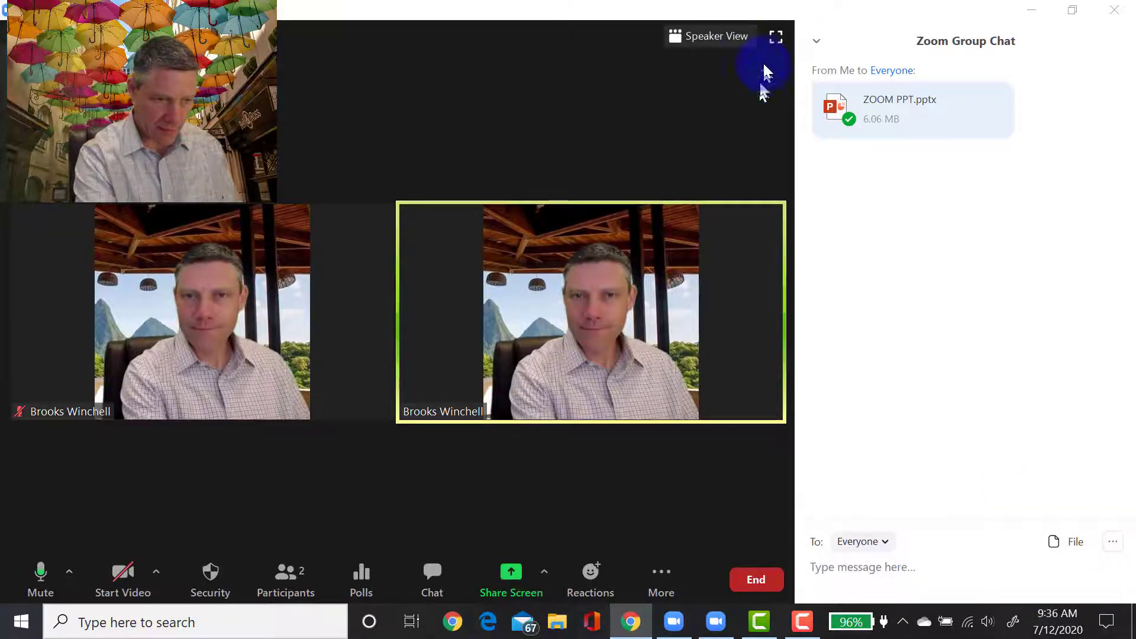
left_click(774, 38)
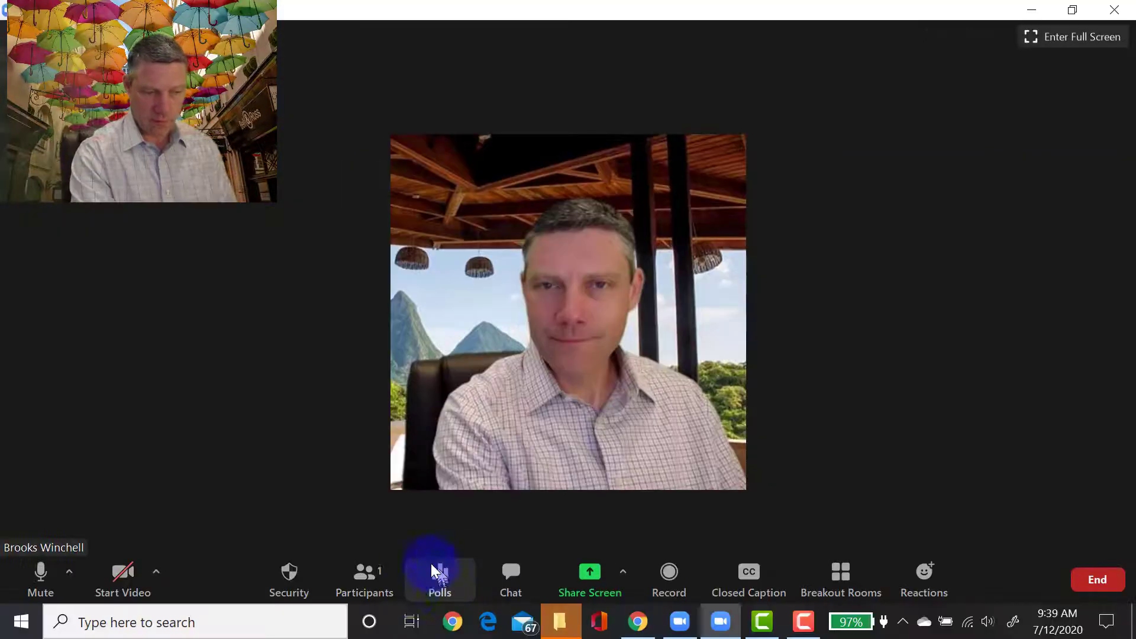
Step: Launch the poll "new poll" for the meeting attendees and end the polling
left_click(439, 577)
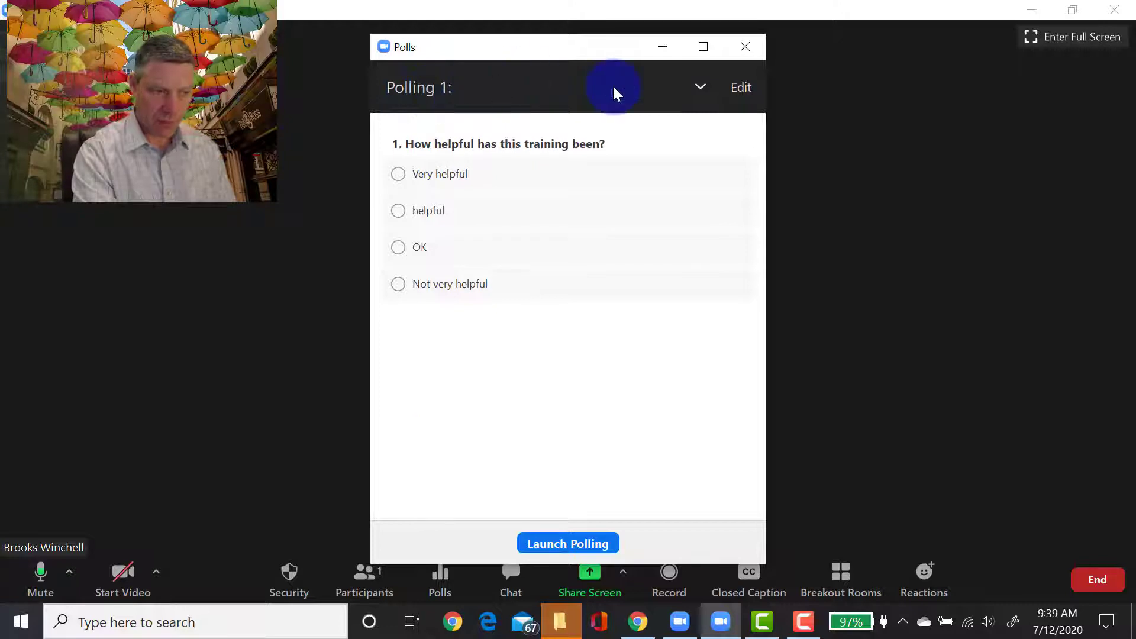
left_click(703, 88)
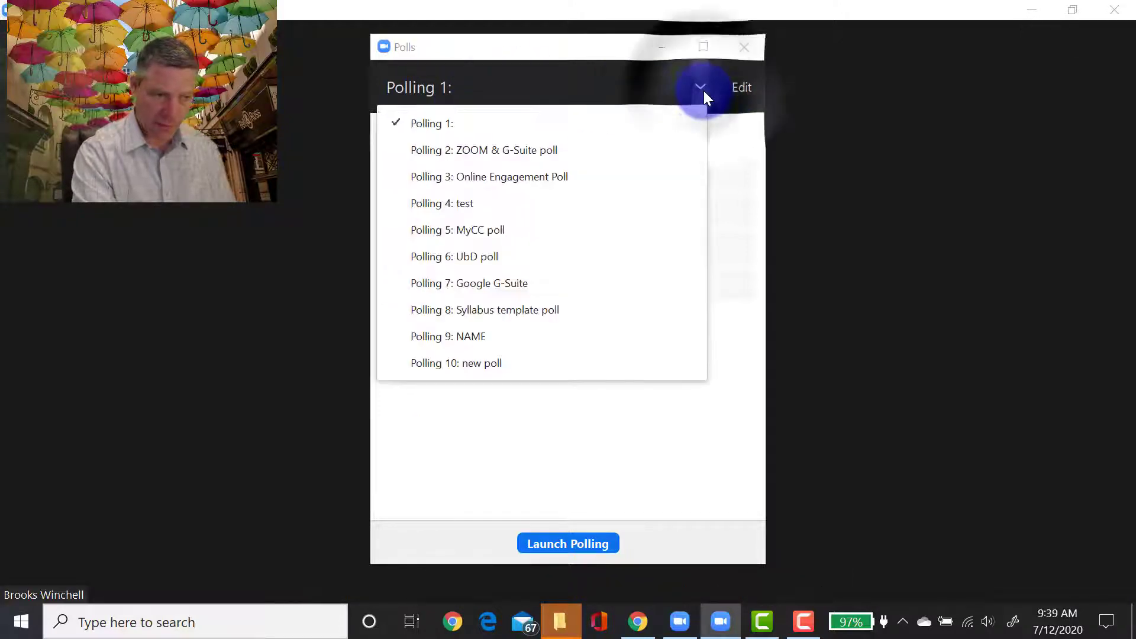
left_click(497, 363)
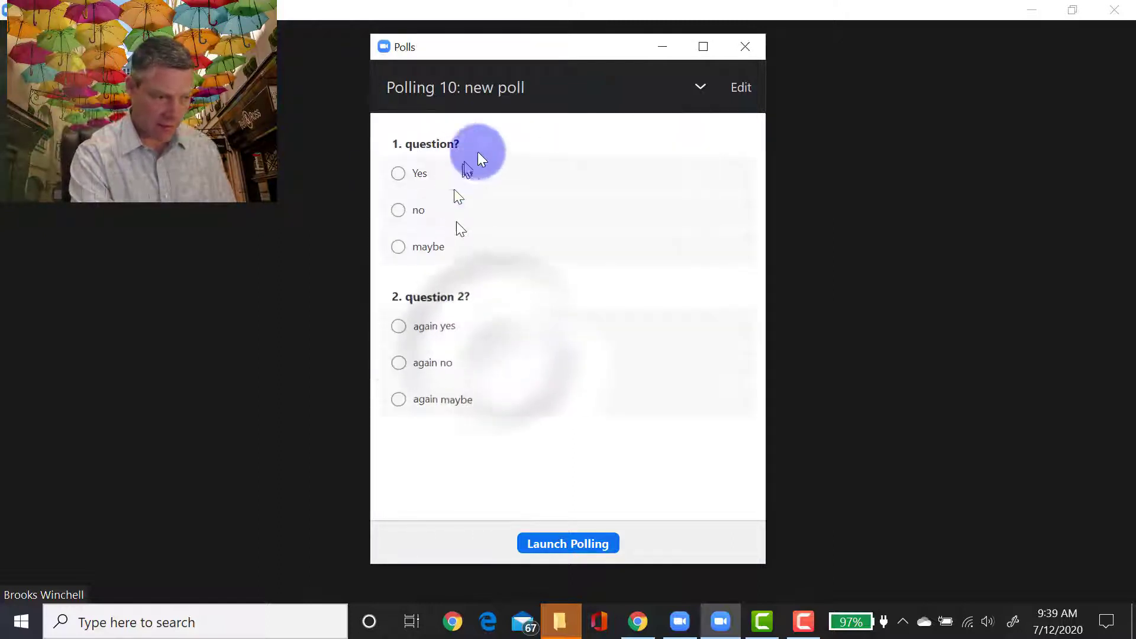
left_click(588, 545)
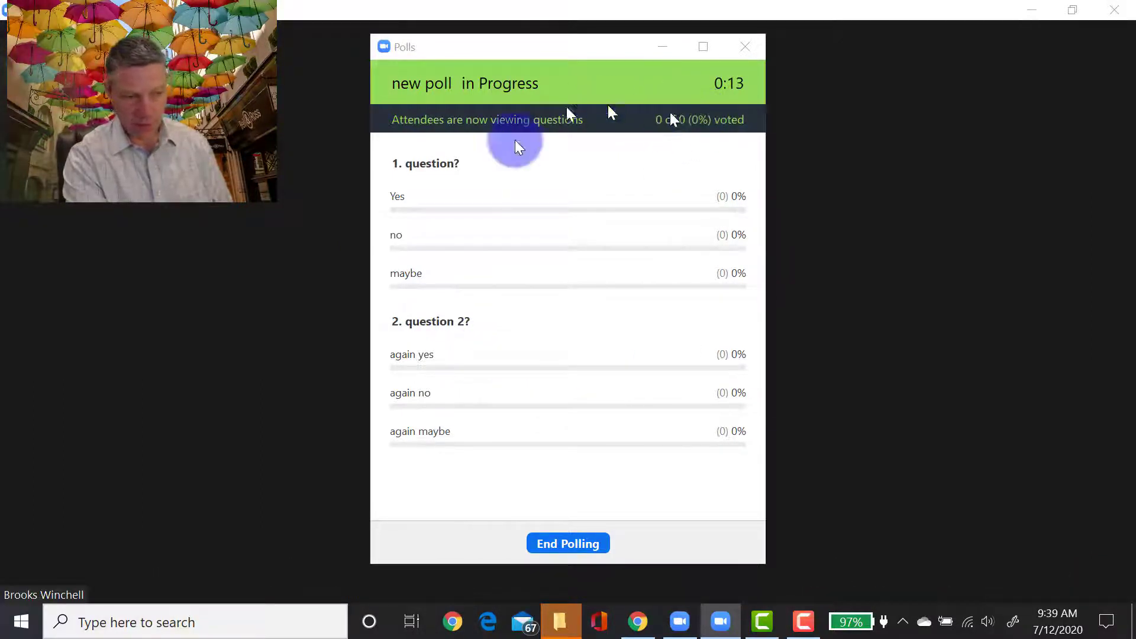
left_click(594, 544)
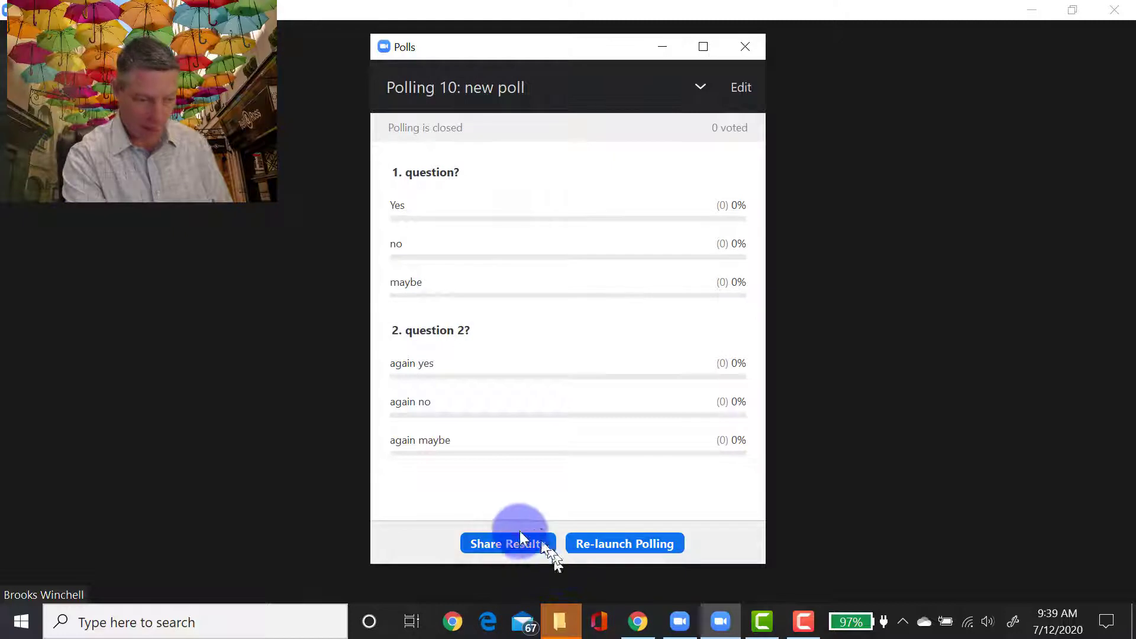
Step: Share the poll results with the attendees, then stop sharing them and close the polls window
left_click(498, 543)
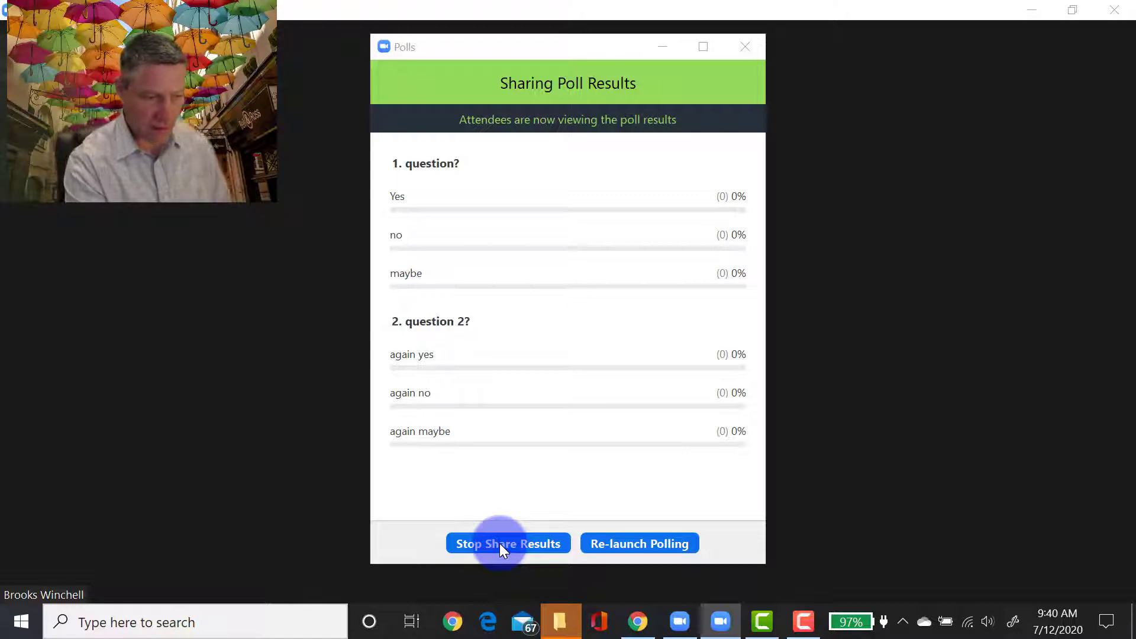
left_click(584, 49)
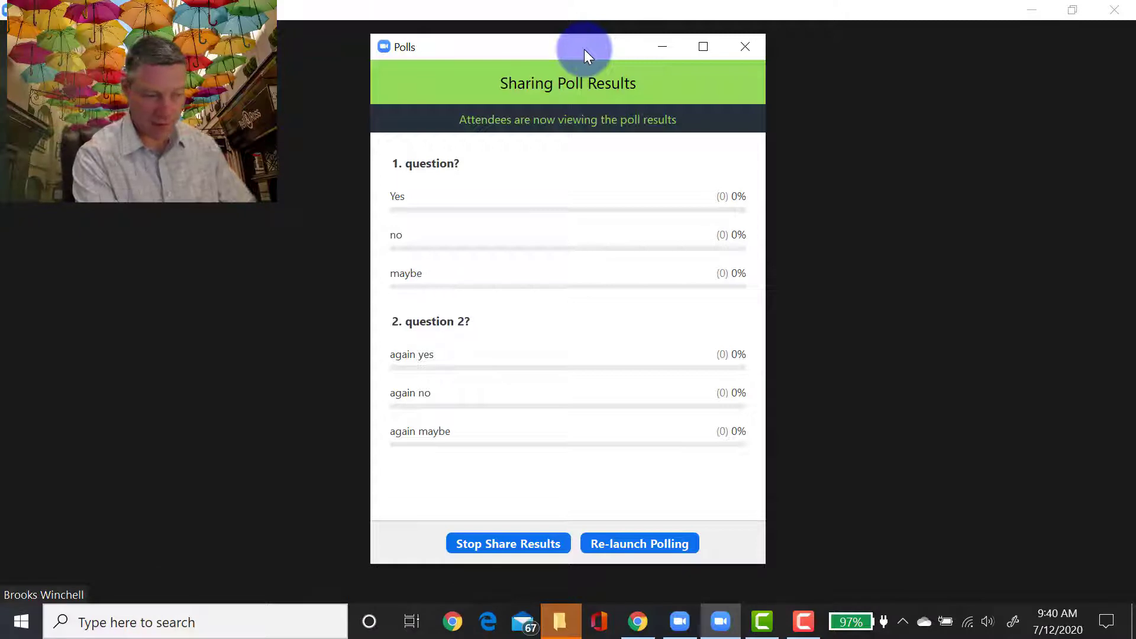
left_click(512, 542)
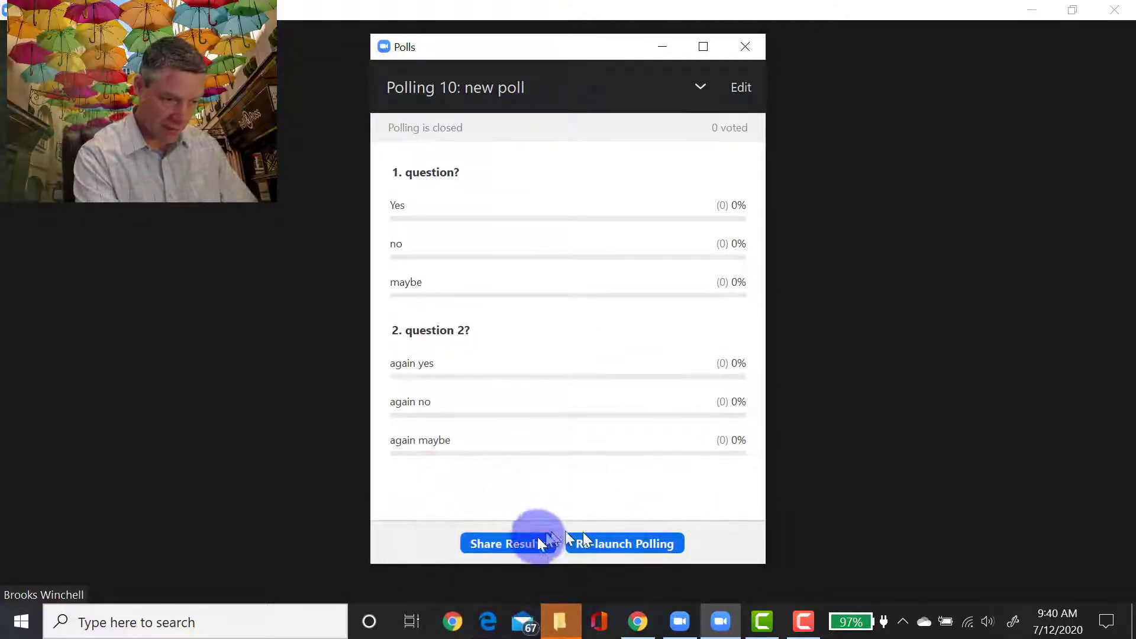
left_click(744, 48)
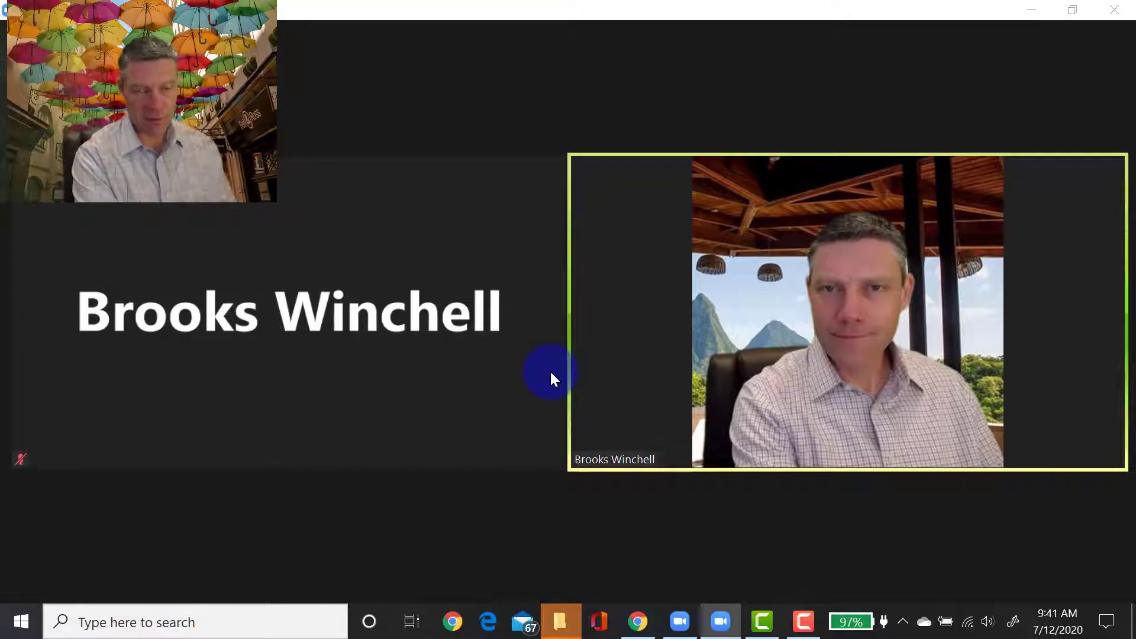
Step: Send the message "Here is a discussion question?" to everyone in the meeting chat
mouse_move(626, 421)
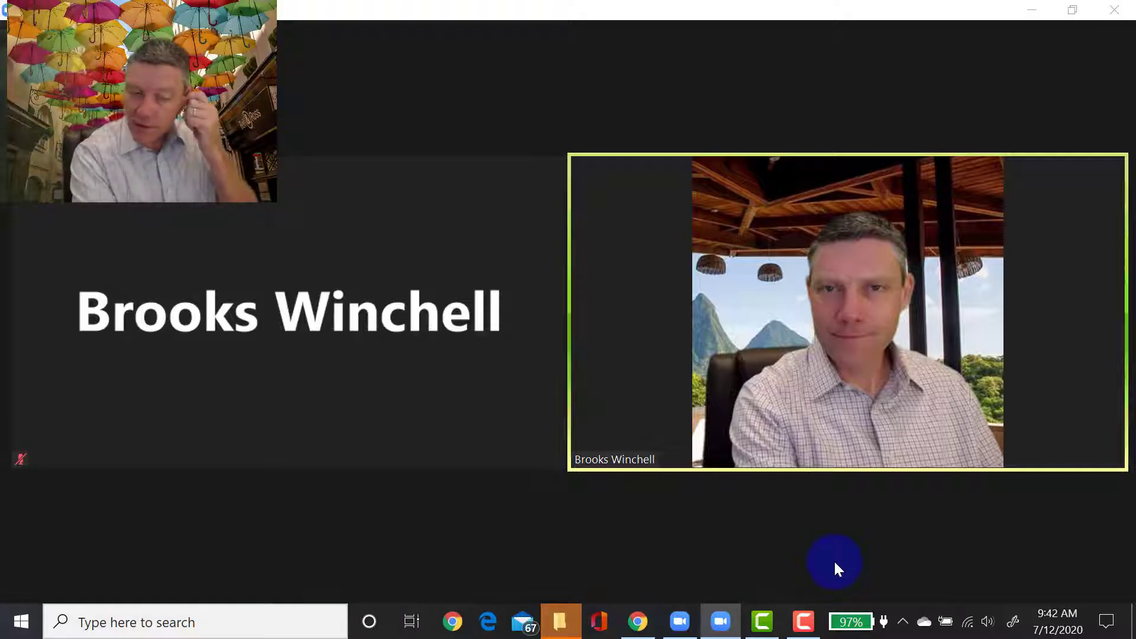
mouse_move(647, 527)
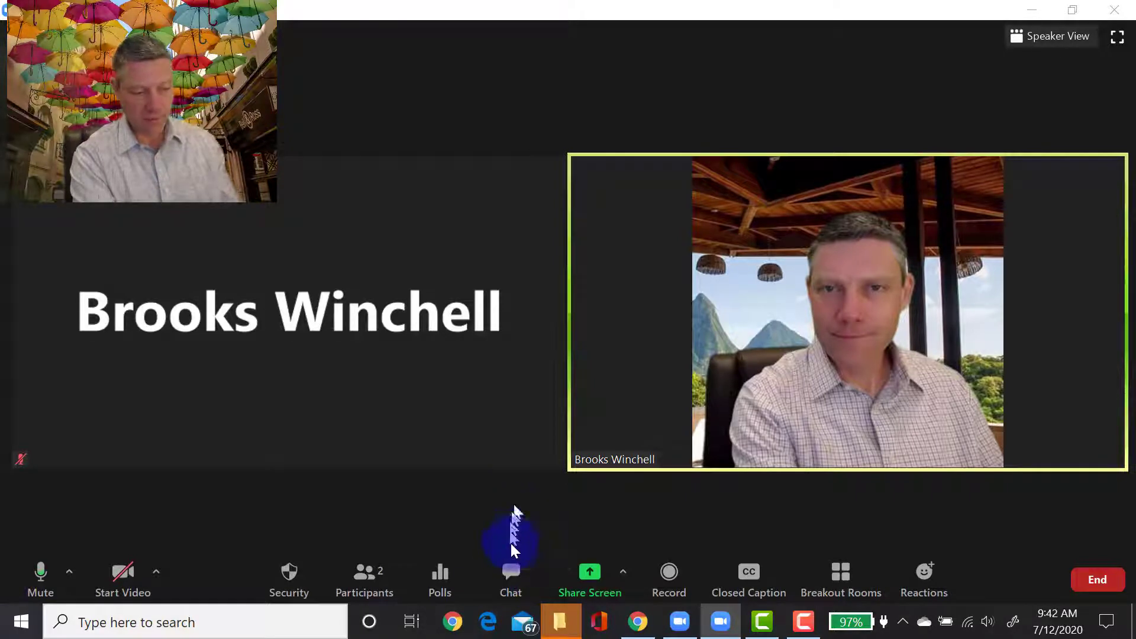
left_click(510, 571)
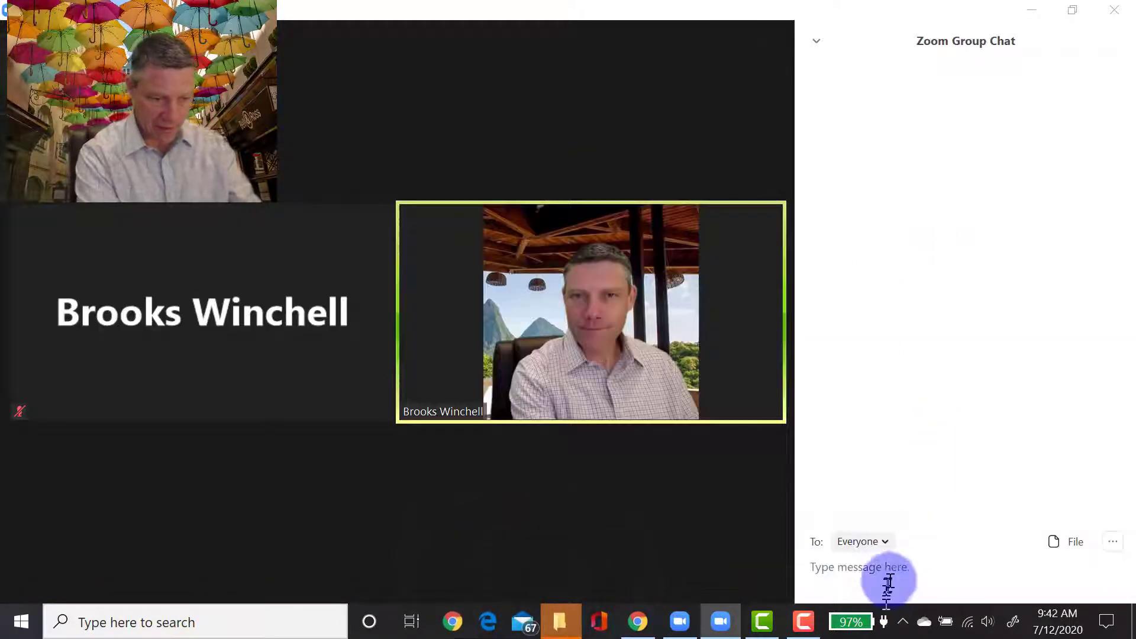
type("Here is a")
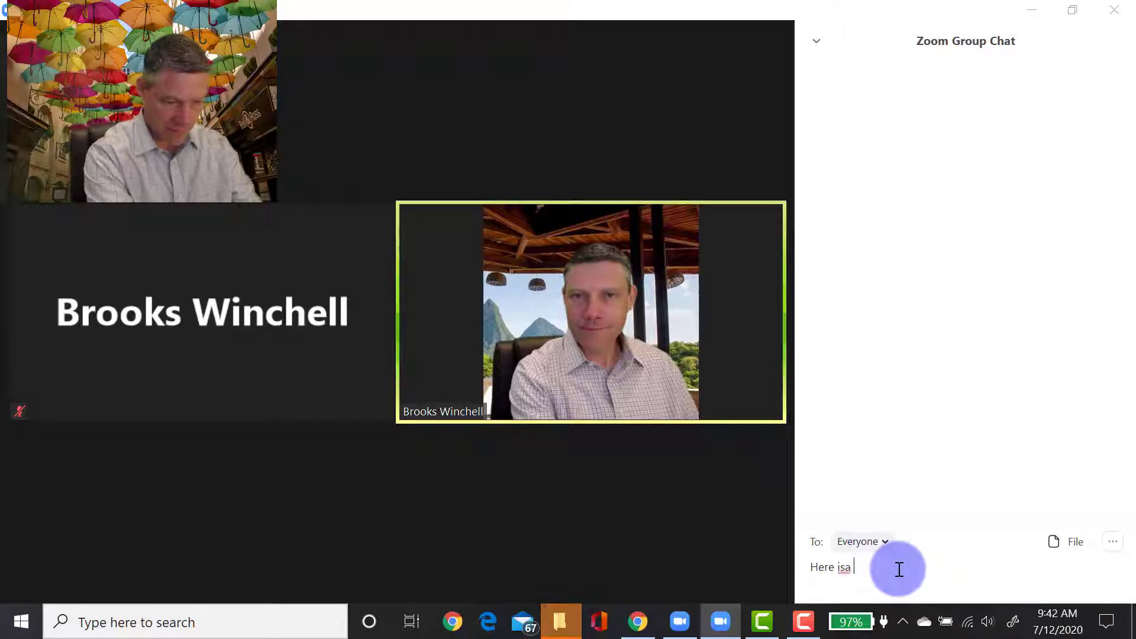
type(" discus")
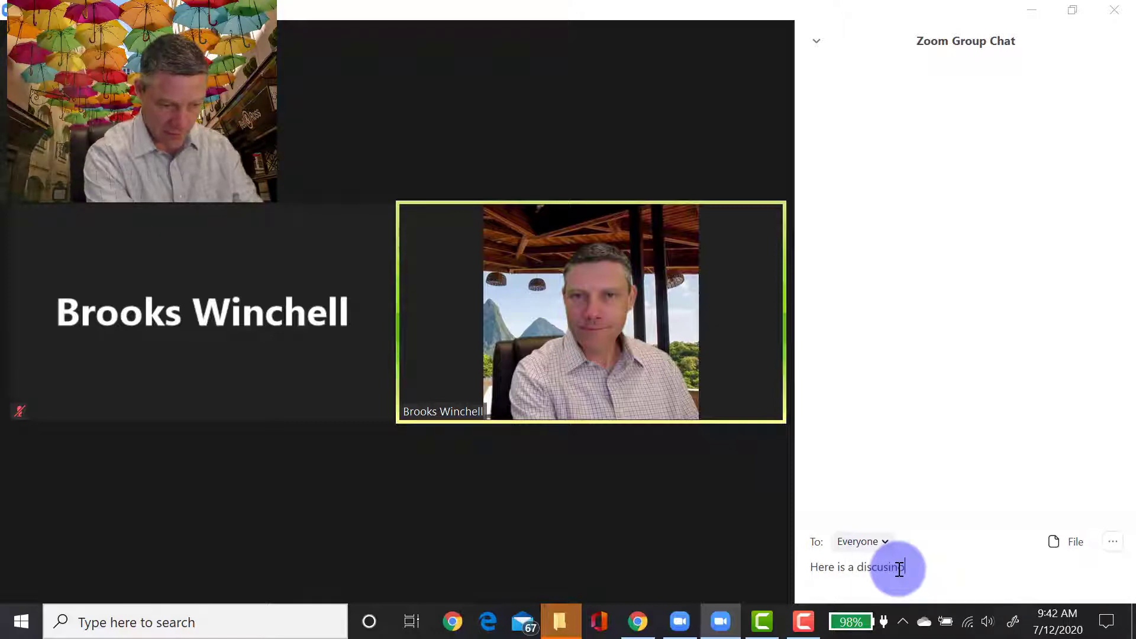
type("sion question?")
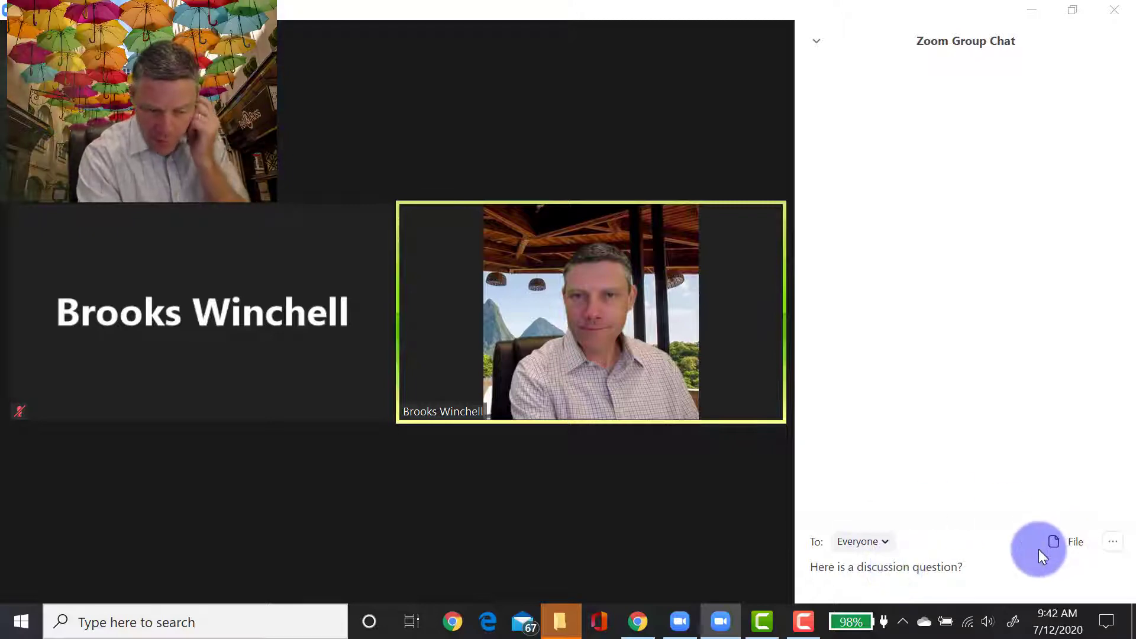
key("Return")
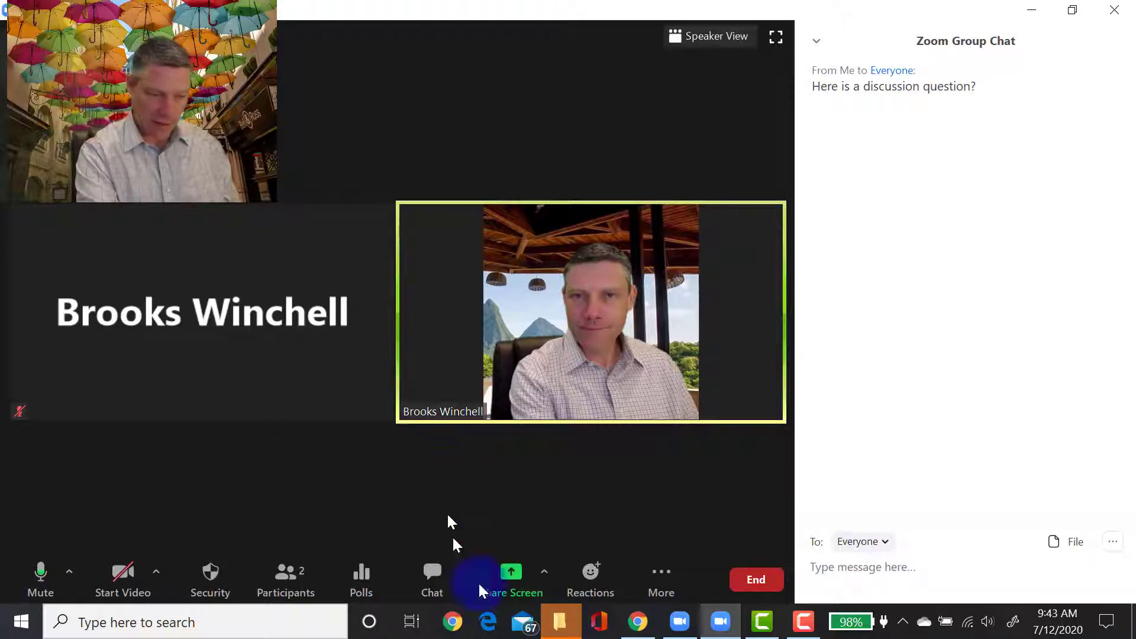
Step: Create 1 breakout room with the participants assigned automatically
left_click(670, 583)
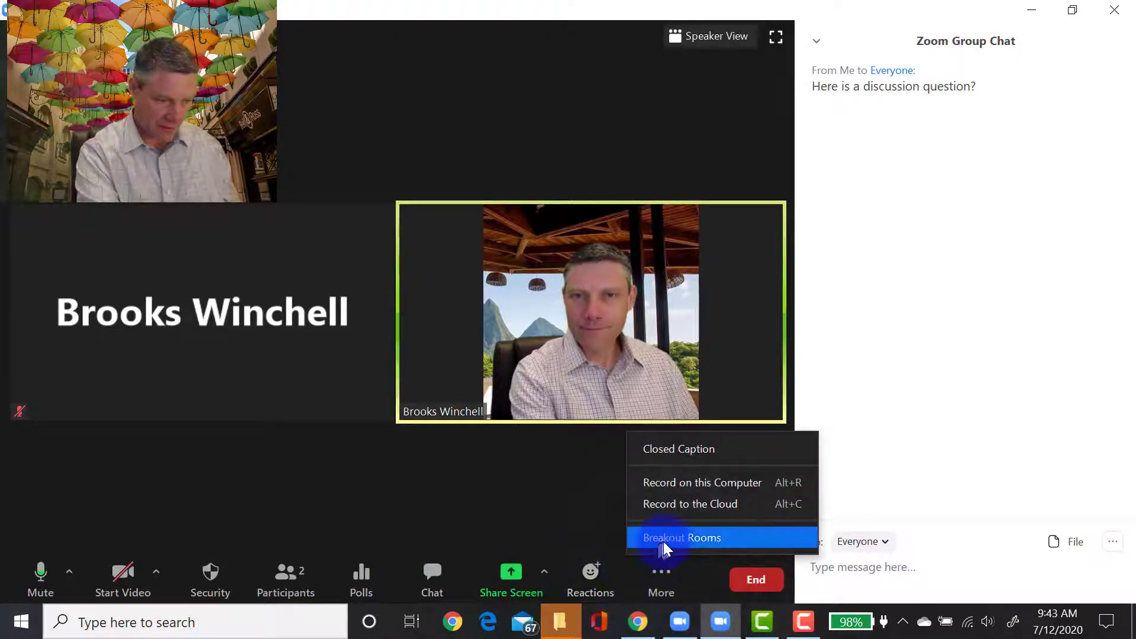
left_click(685, 538)
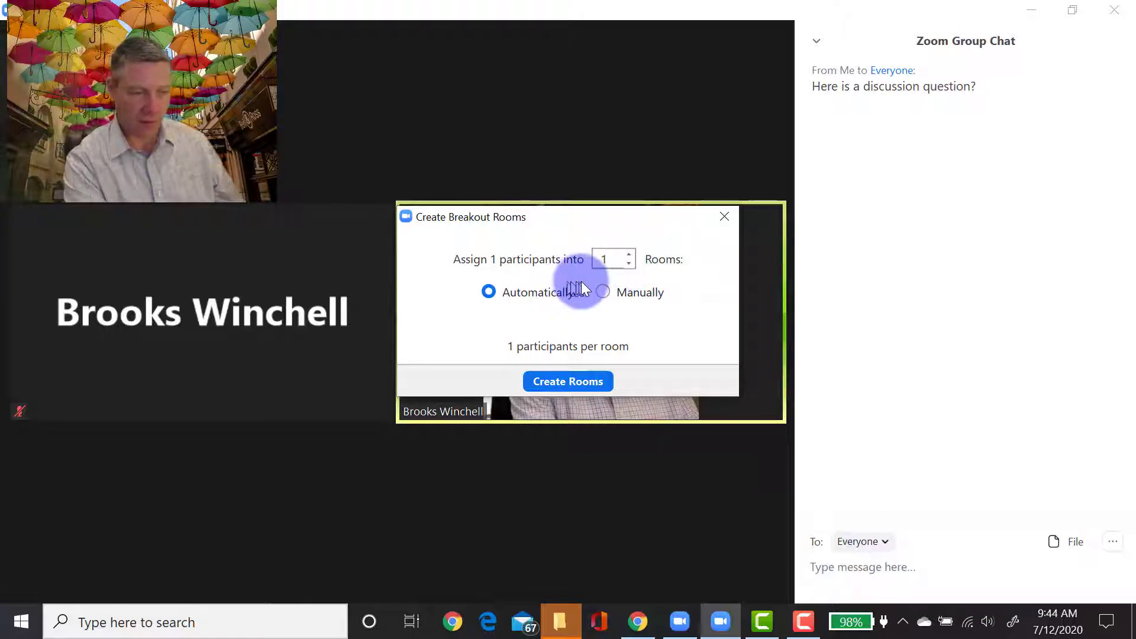
left_click(506, 292)
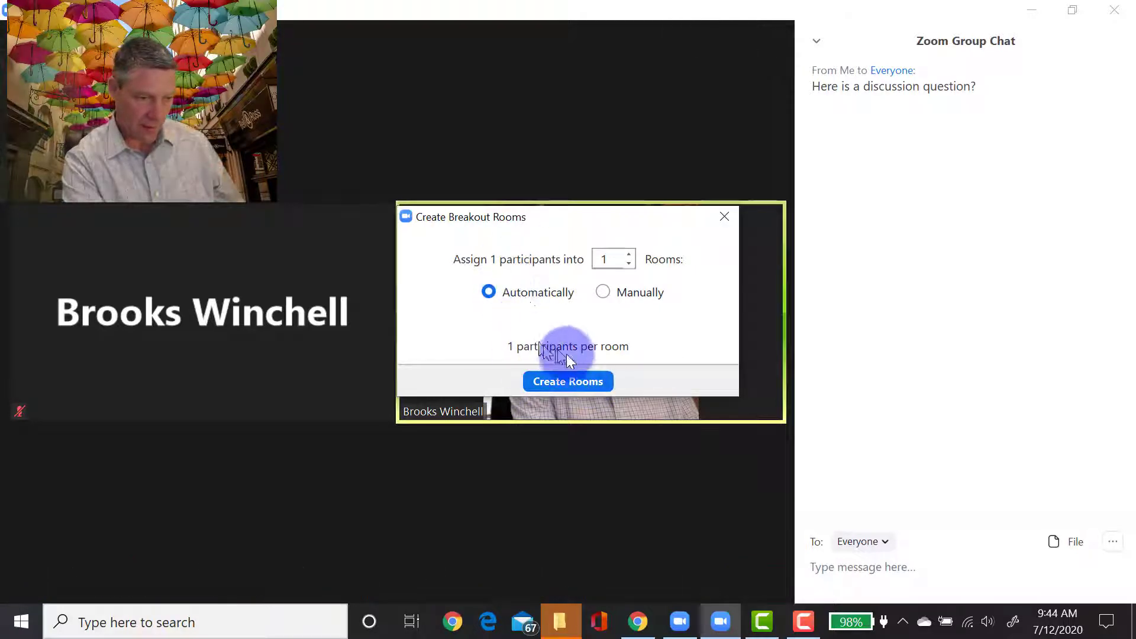
left_click(578, 379)
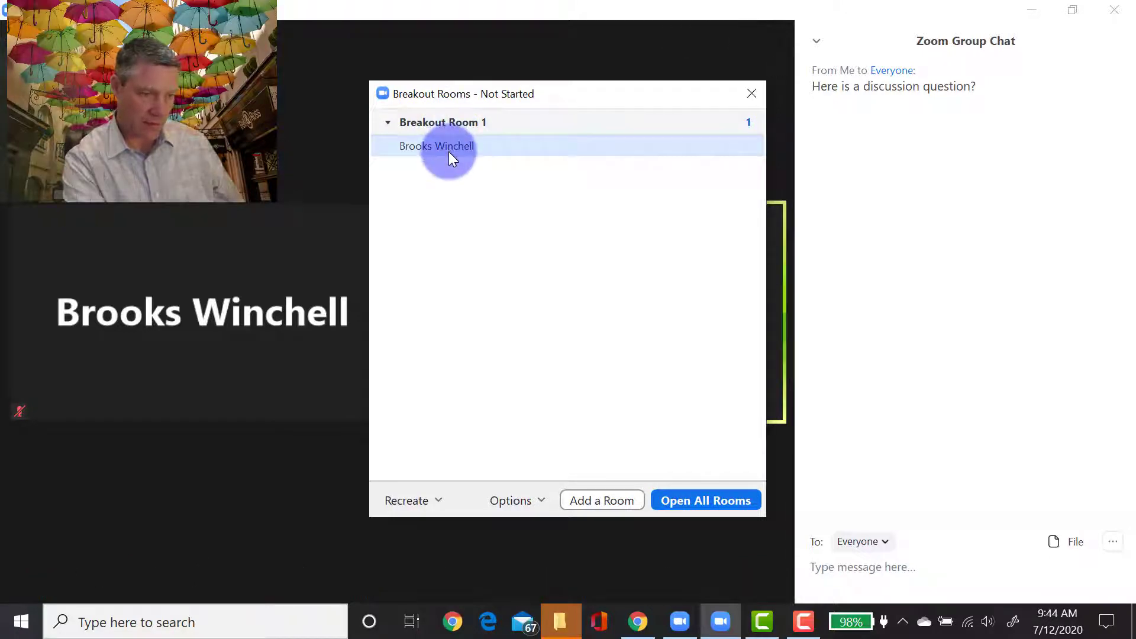
Step: Review the breakout room assignment and options, then open all rooms
mouse_move(448, 123)
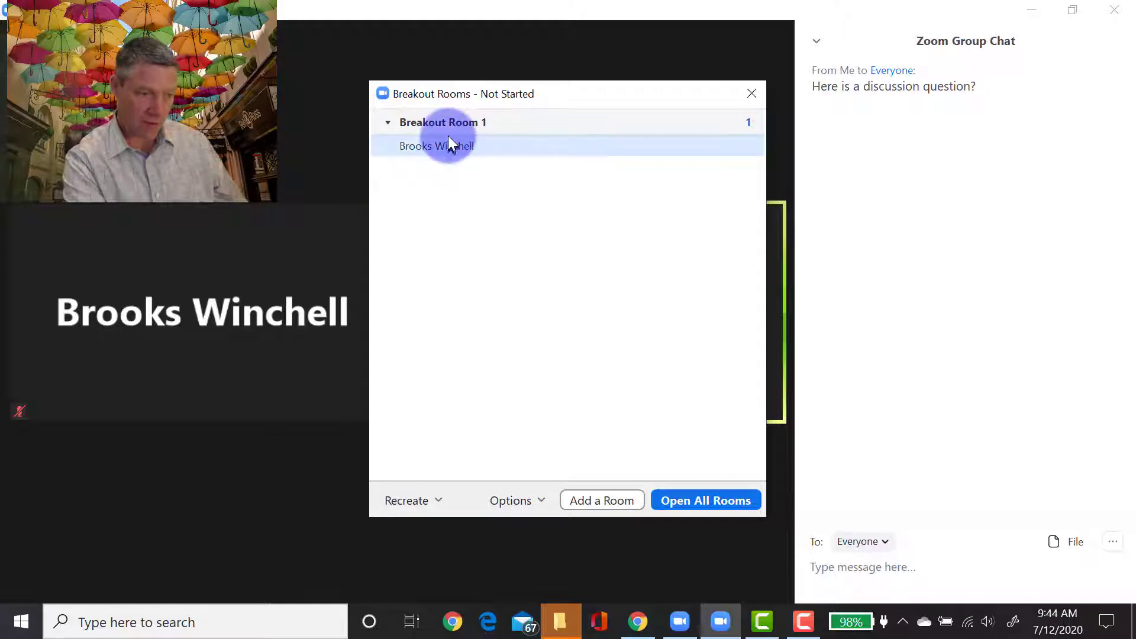
mouse_move(406, 127)
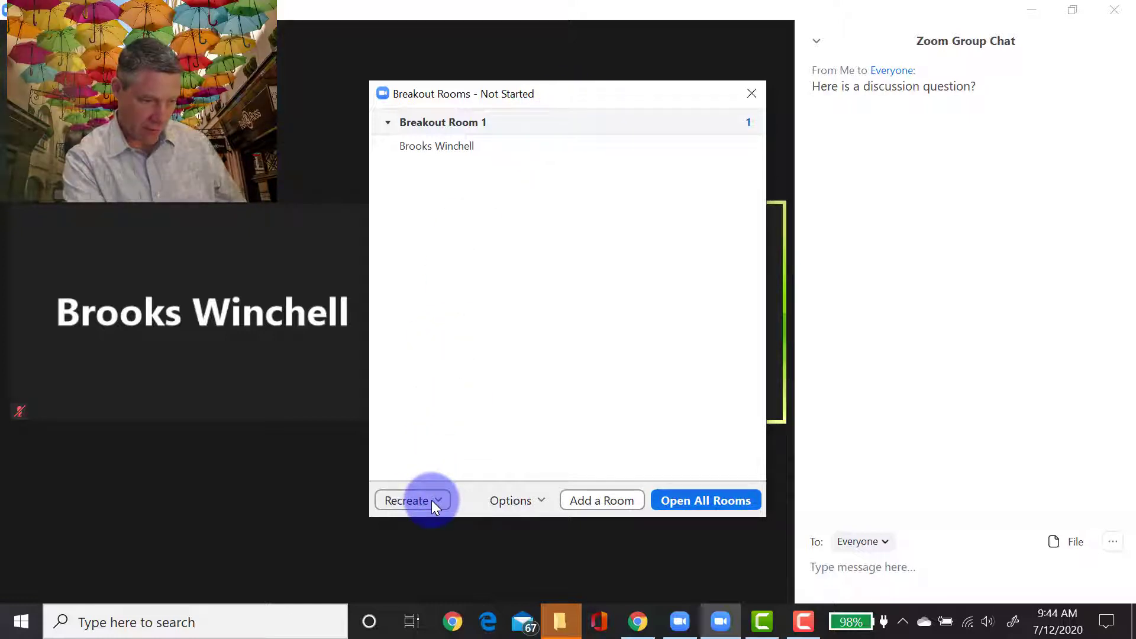
left_click(539, 502)
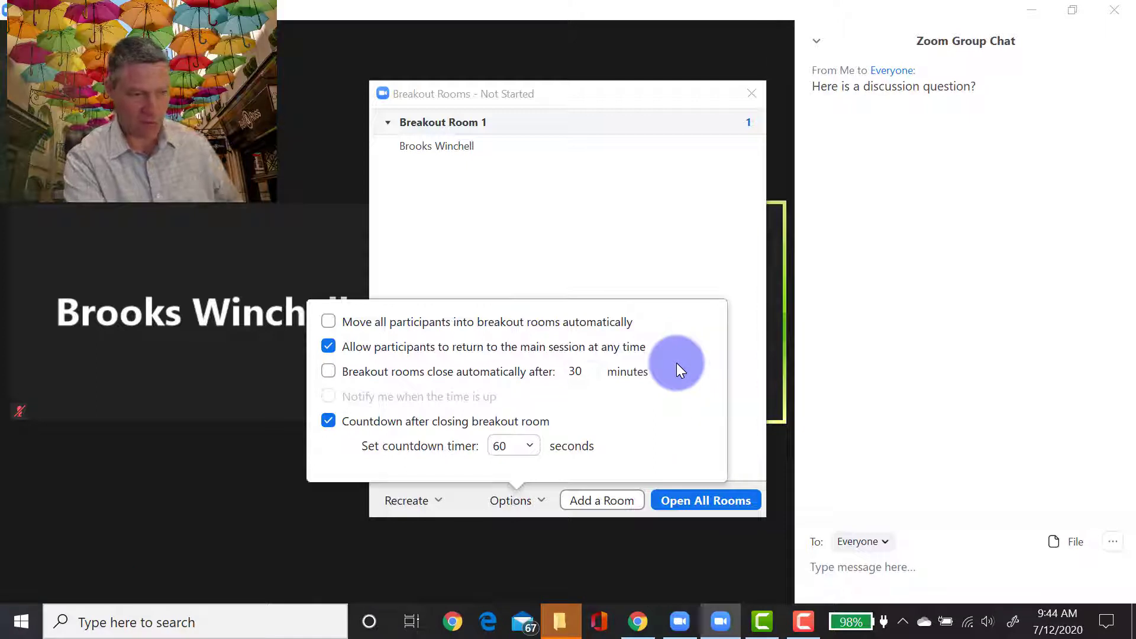
left_click(695, 272)
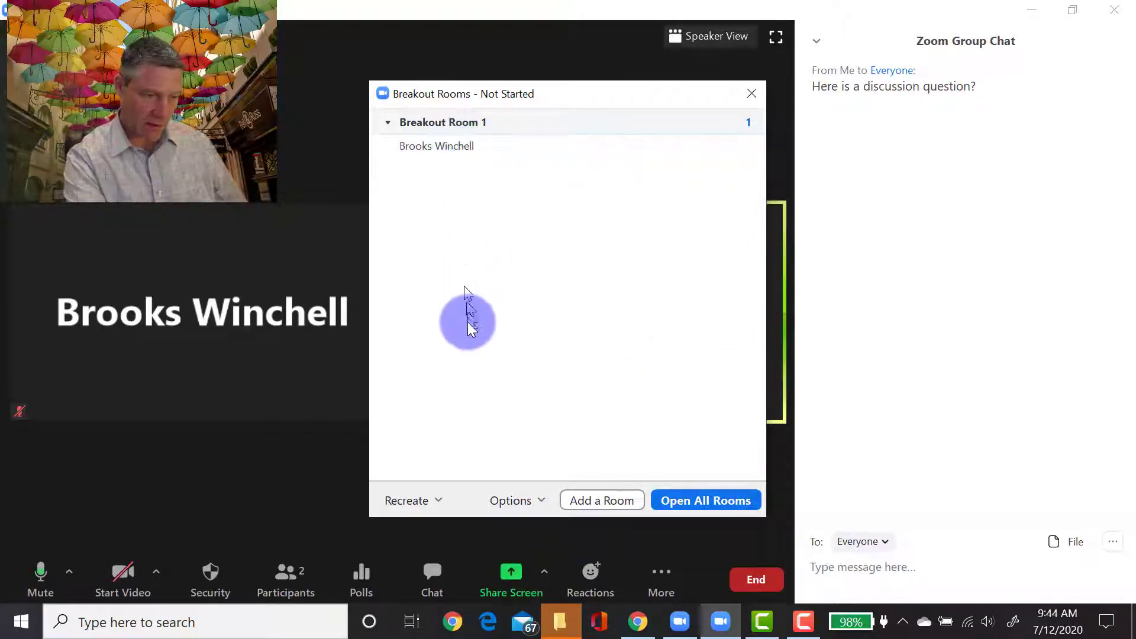
mouse_move(601, 127)
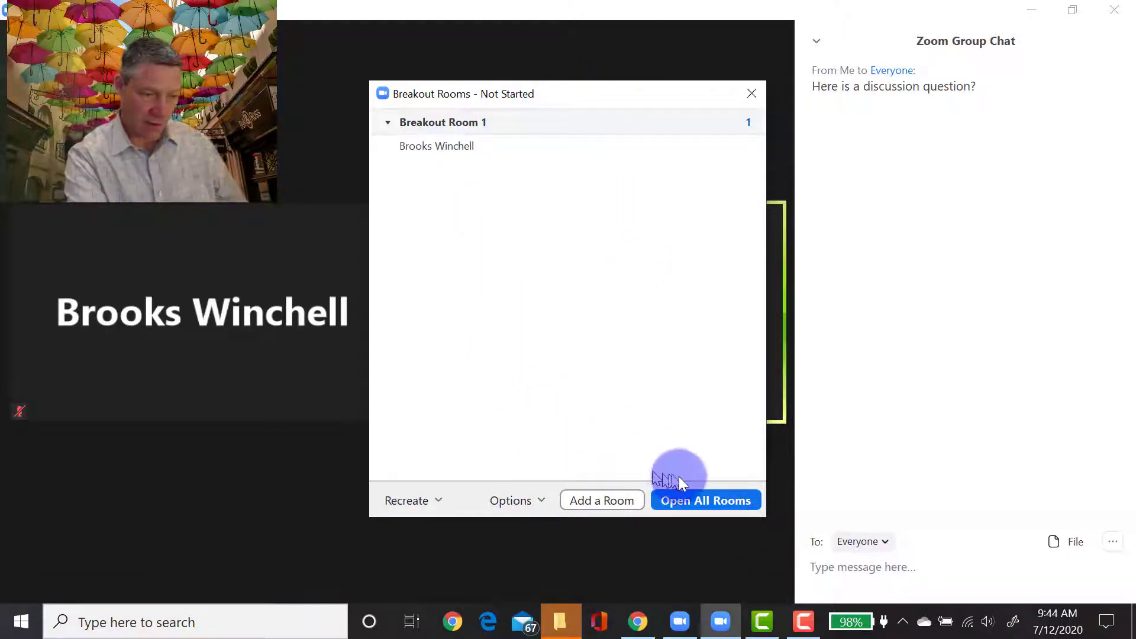
left_click(705, 495)
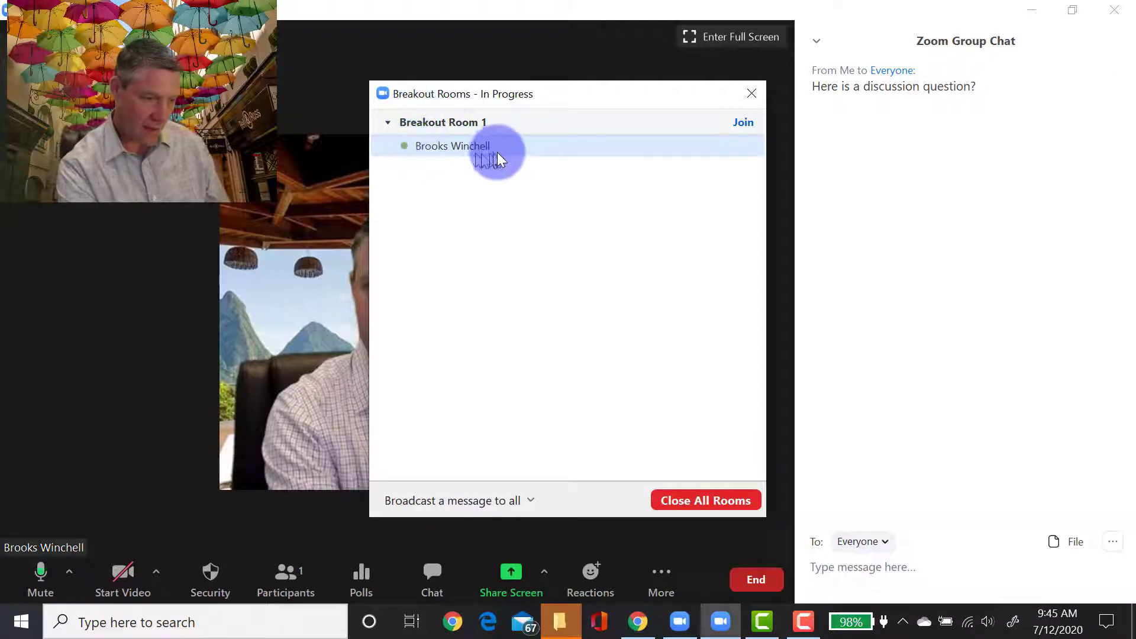
Step: Broadcast the message "hi there" to all breakout rooms
left_click_drag(673, 90, 1036, 152)
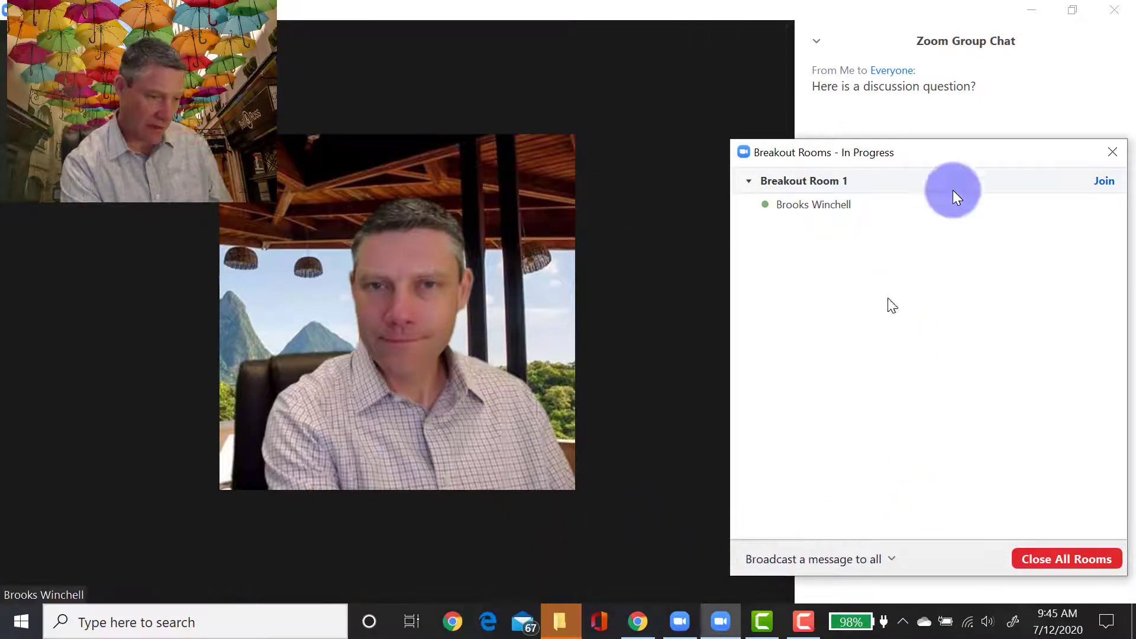
left_click_drag(998, 156, 690, 92)
left_click(576, 502)
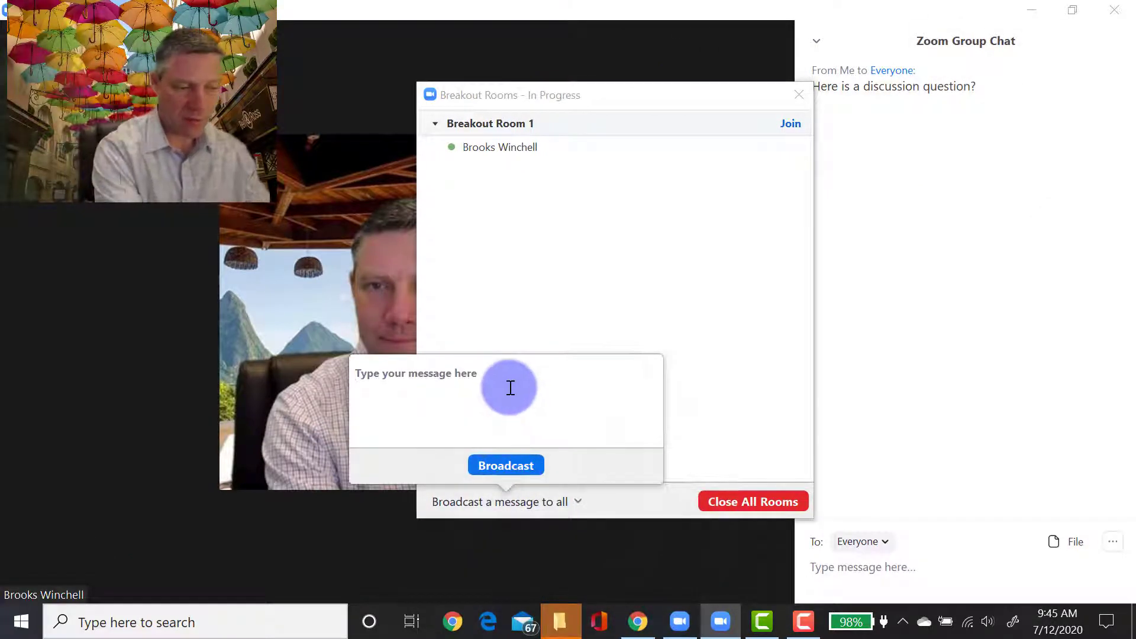
type("hi there")
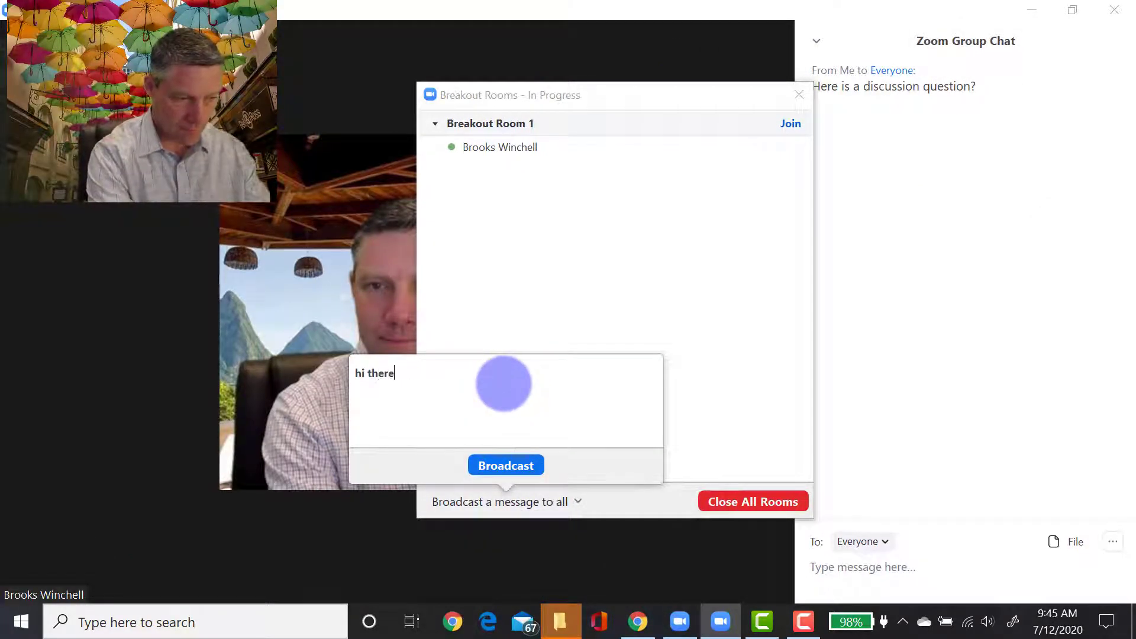
left_click(515, 466)
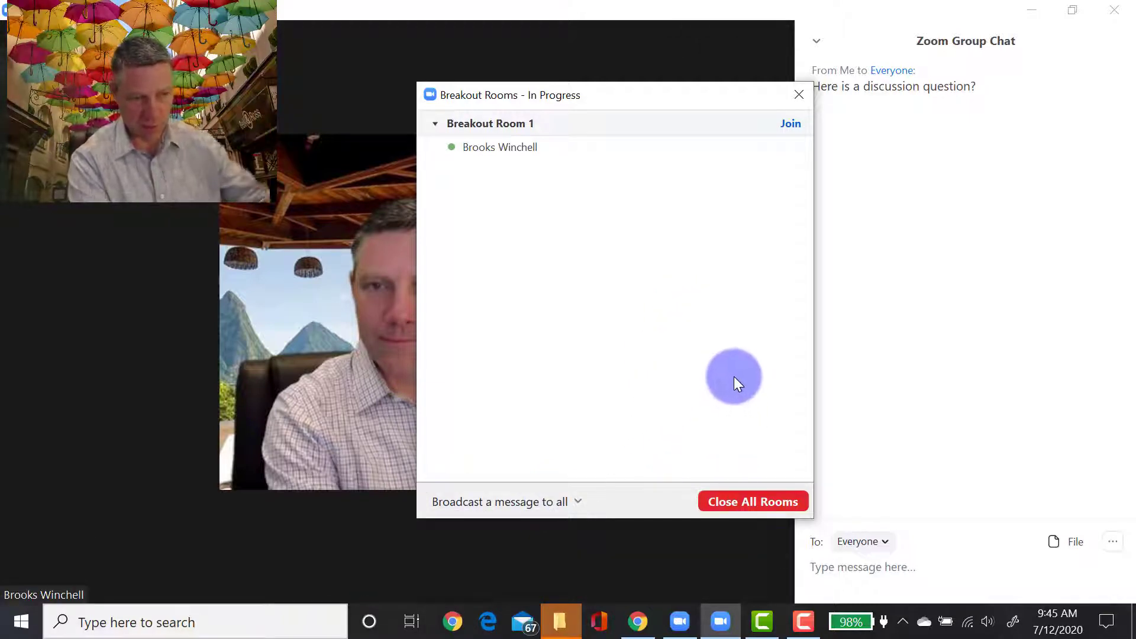
Step: Move the breakout rooms window off the video, close all breakout rooms, and dismiss the window
left_click_drag(713, 95, 560, 115)
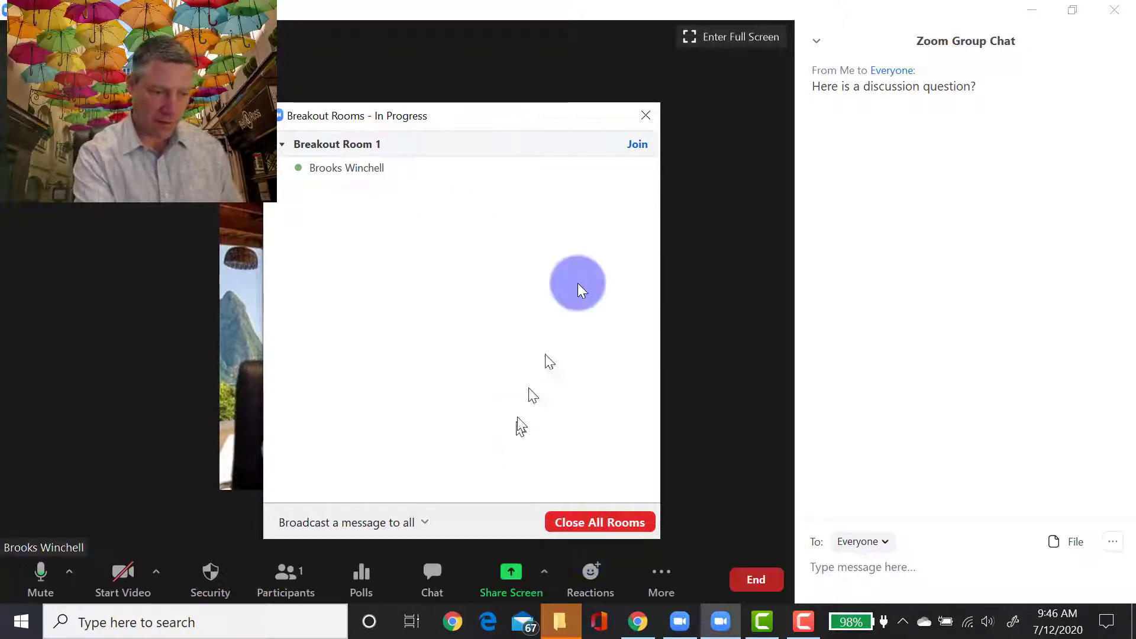
left_click_drag(487, 119, 768, 74)
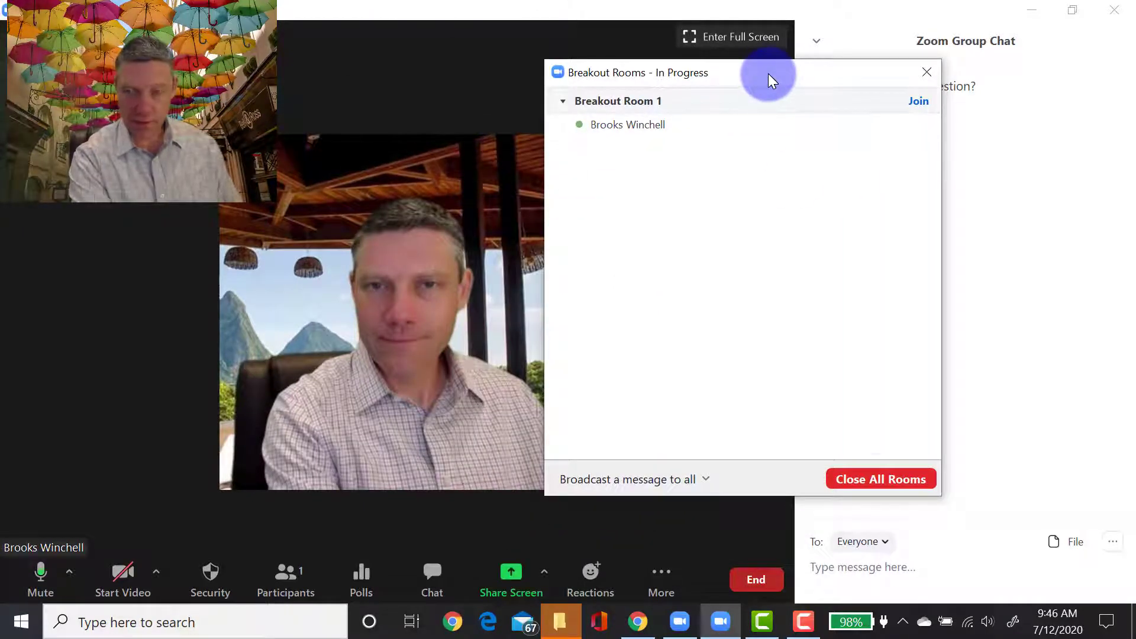
left_click(903, 473)
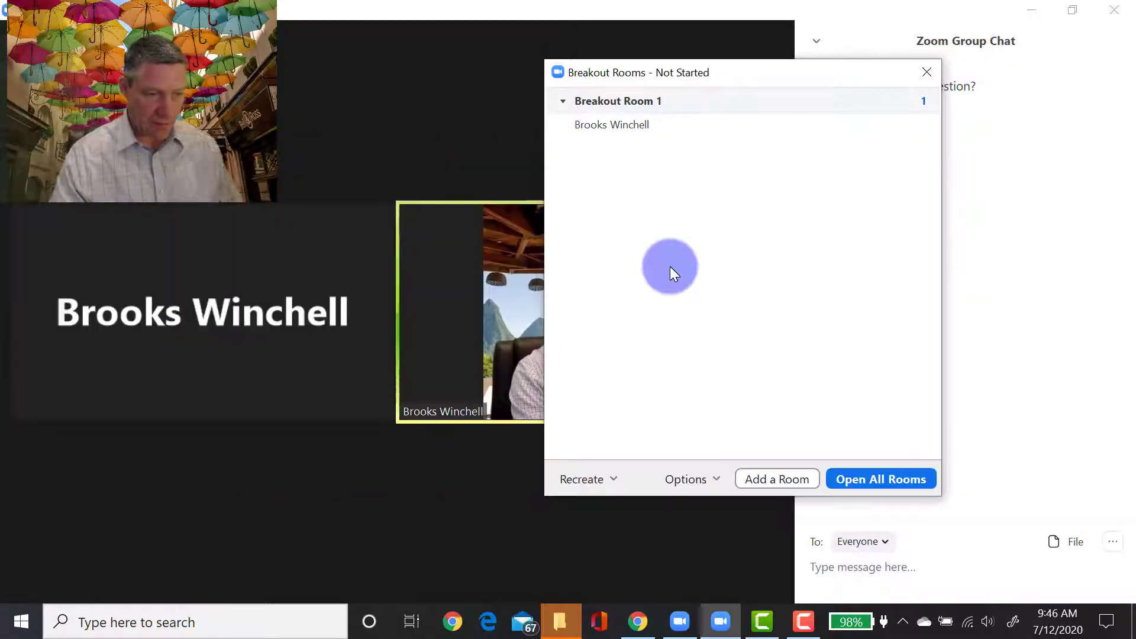
left_click(928, 72)
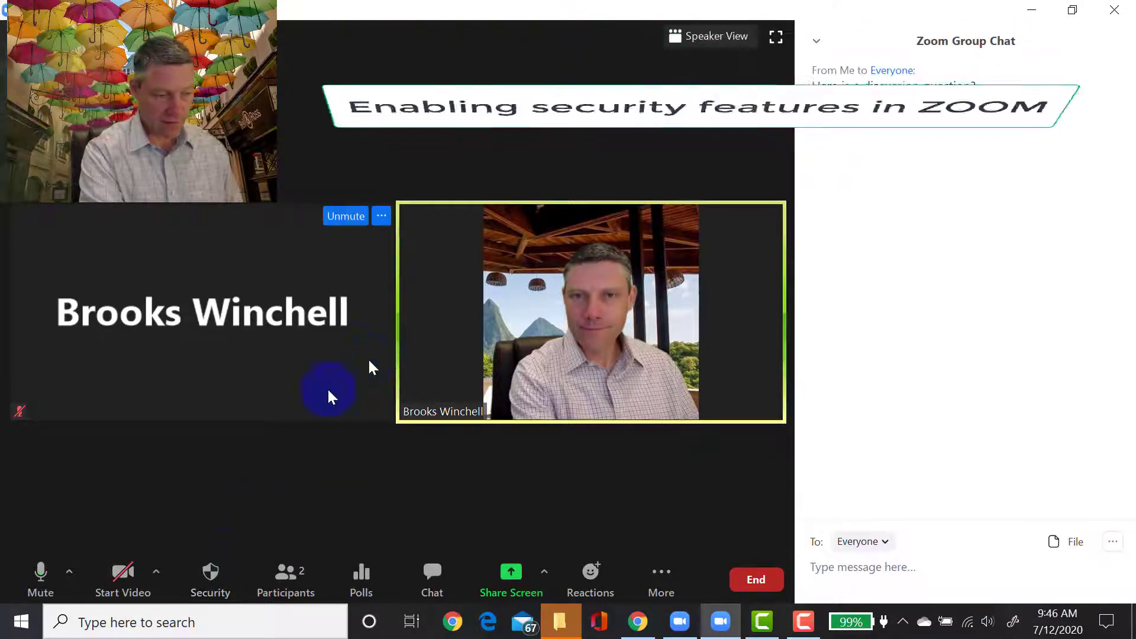
Step: Bring up the security option for removing a participant and view who can be removed
left_click(211, 573)
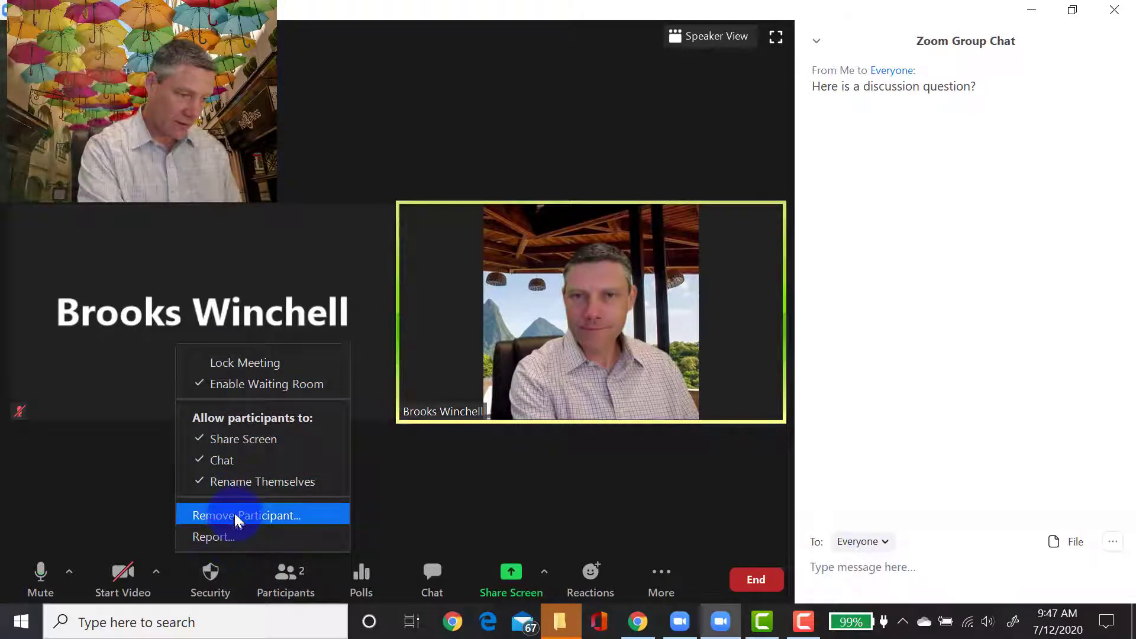
left_click(294, 509)
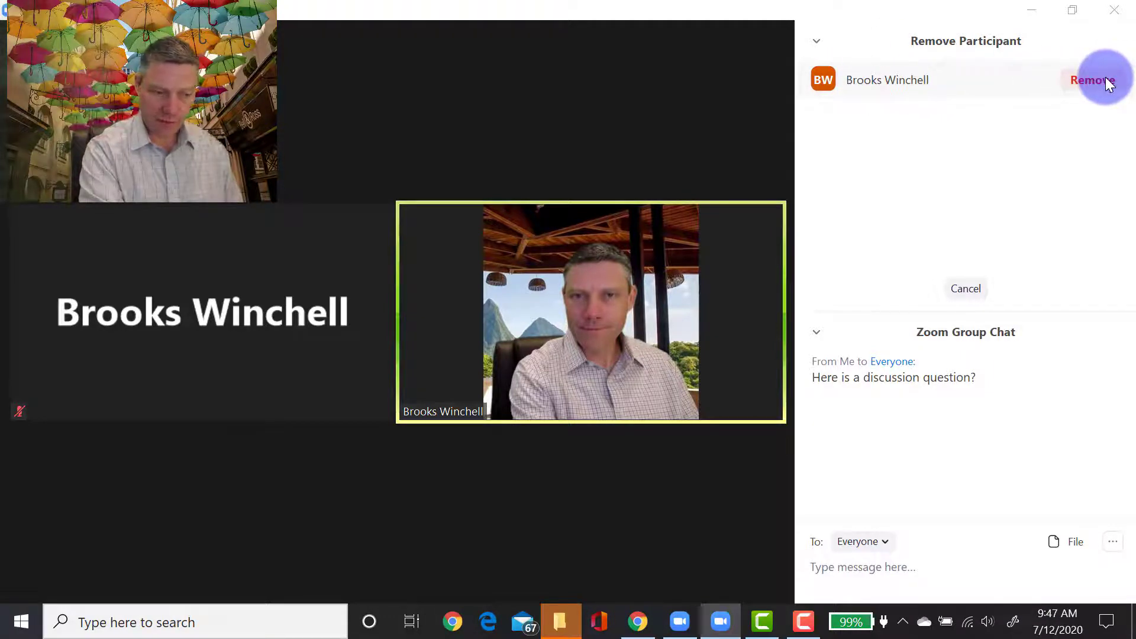
mouse_move(387, 522)
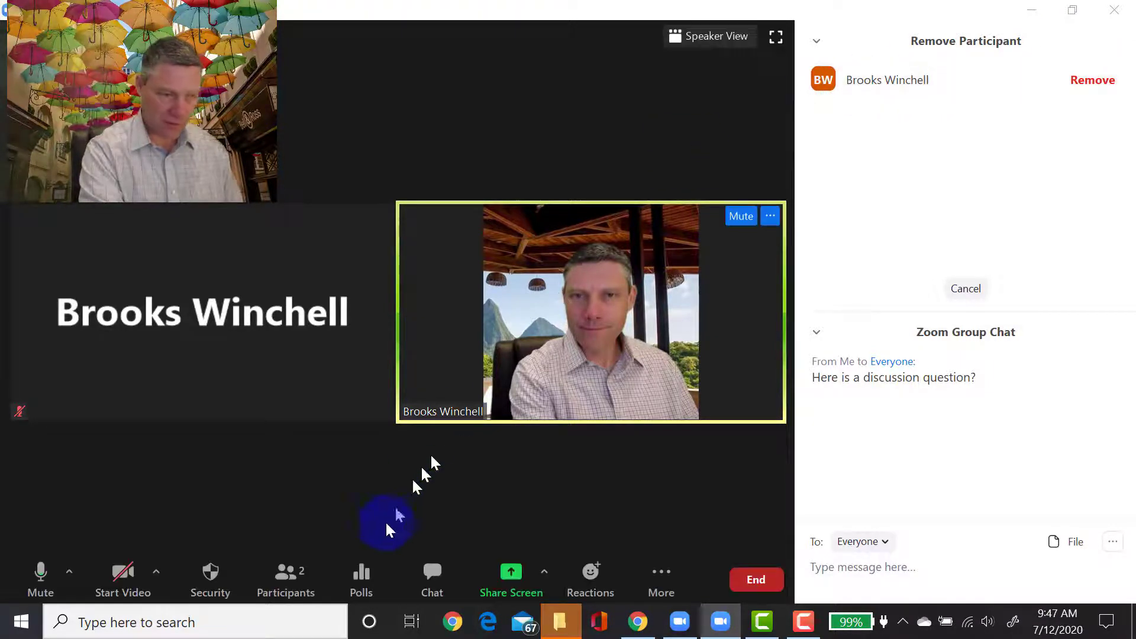
Step: Turn off the participants' chat permission in the security settings, then allow chat again
left_click(208, 576)
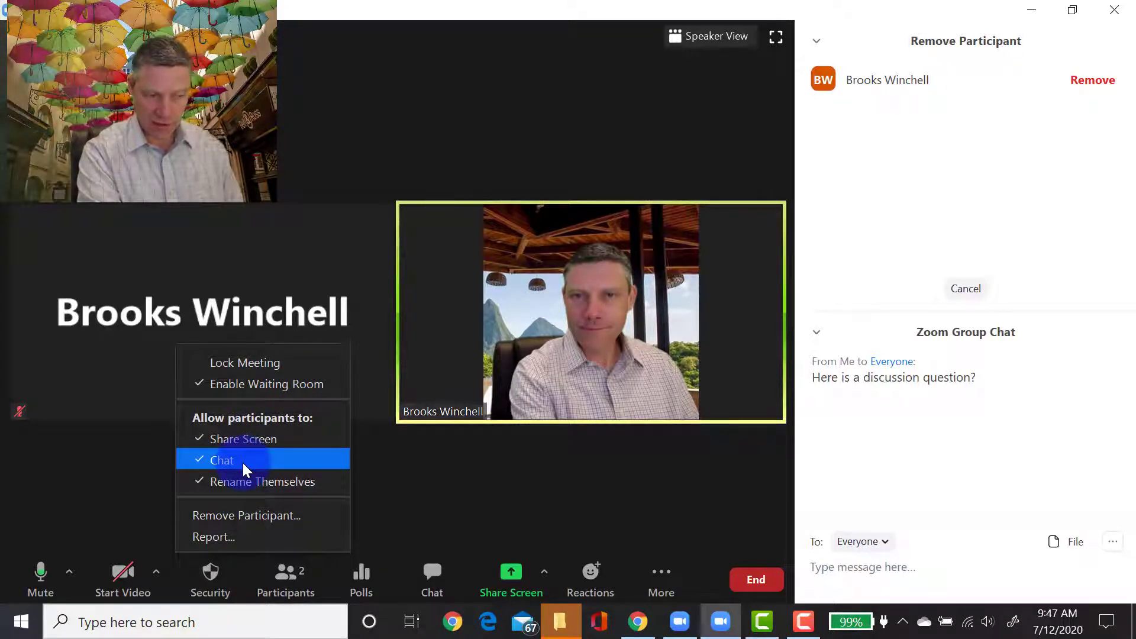
left_click(204, 463)
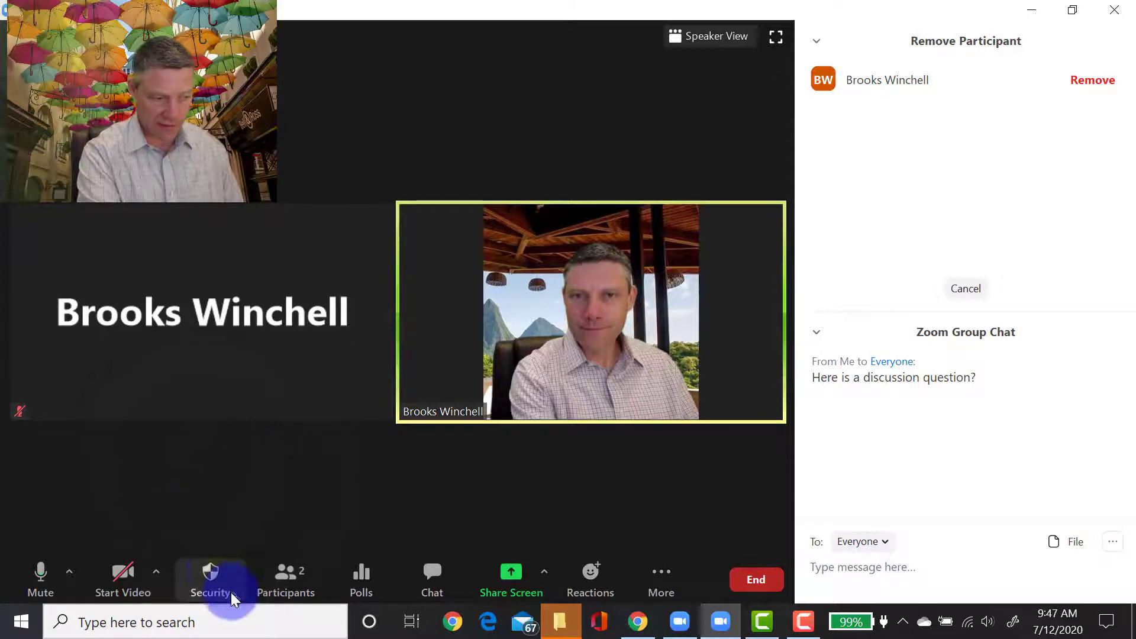
left_click(212, 576)
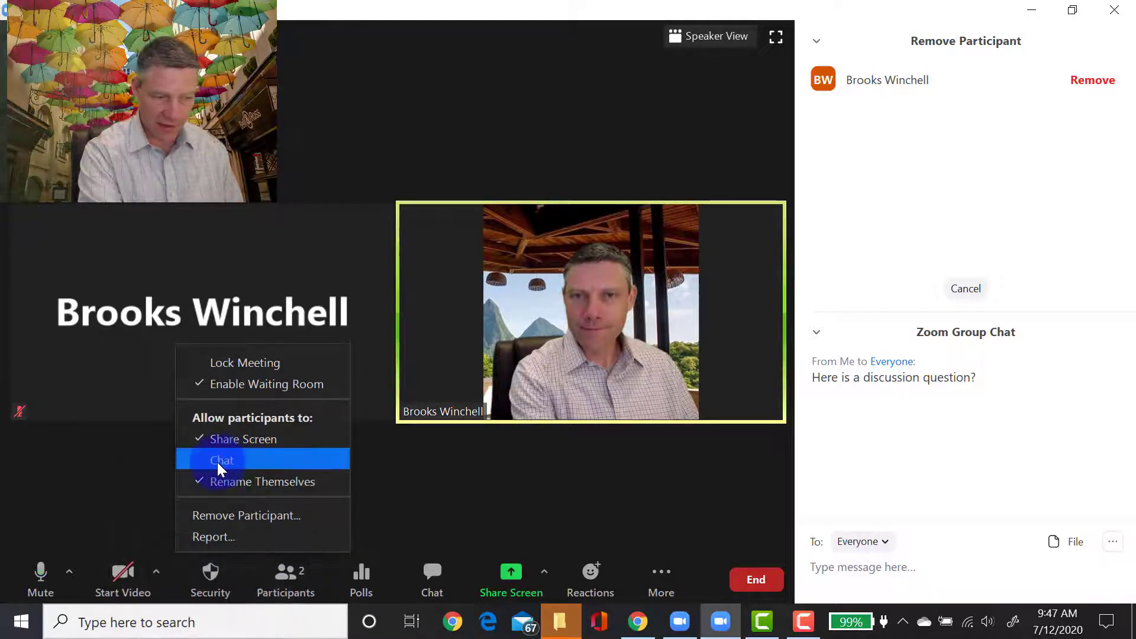
left_click(193, 460)
Step: Examine the participant permissions and waiting room setting in the security options, and the rename option on the host's own video
left_click(229, 584)
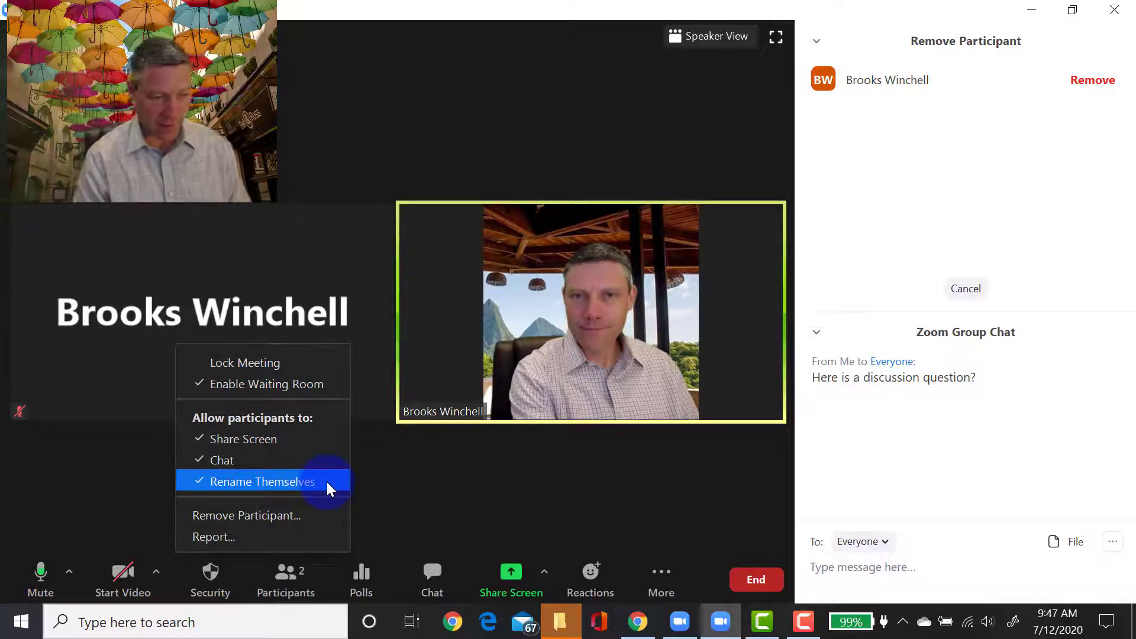
right_click(407, 413)
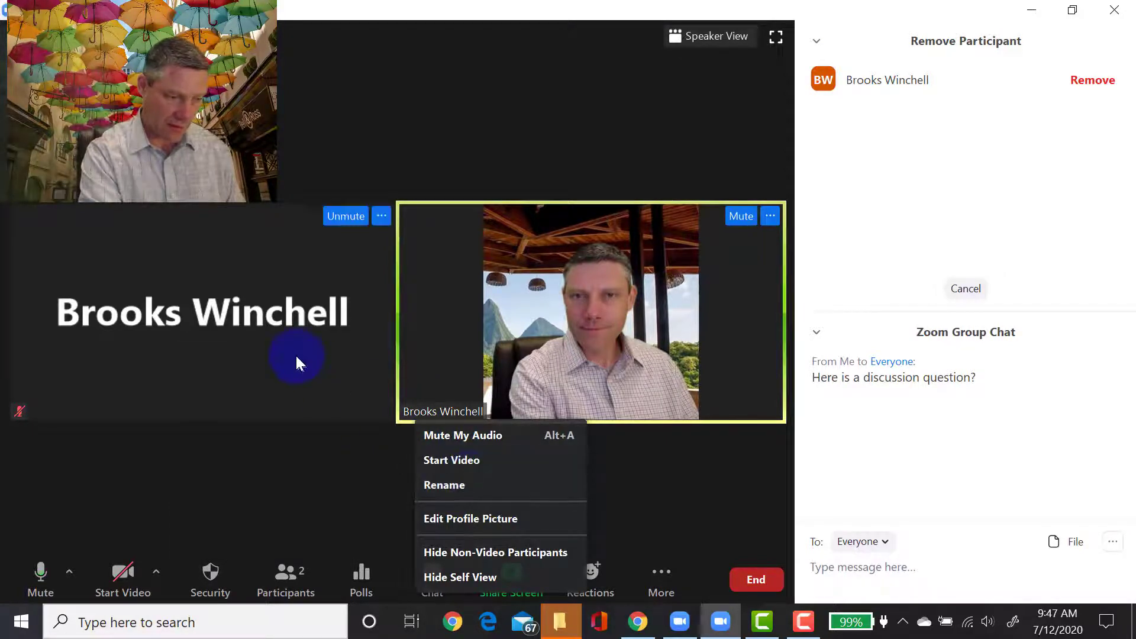
left_click(212, 570)
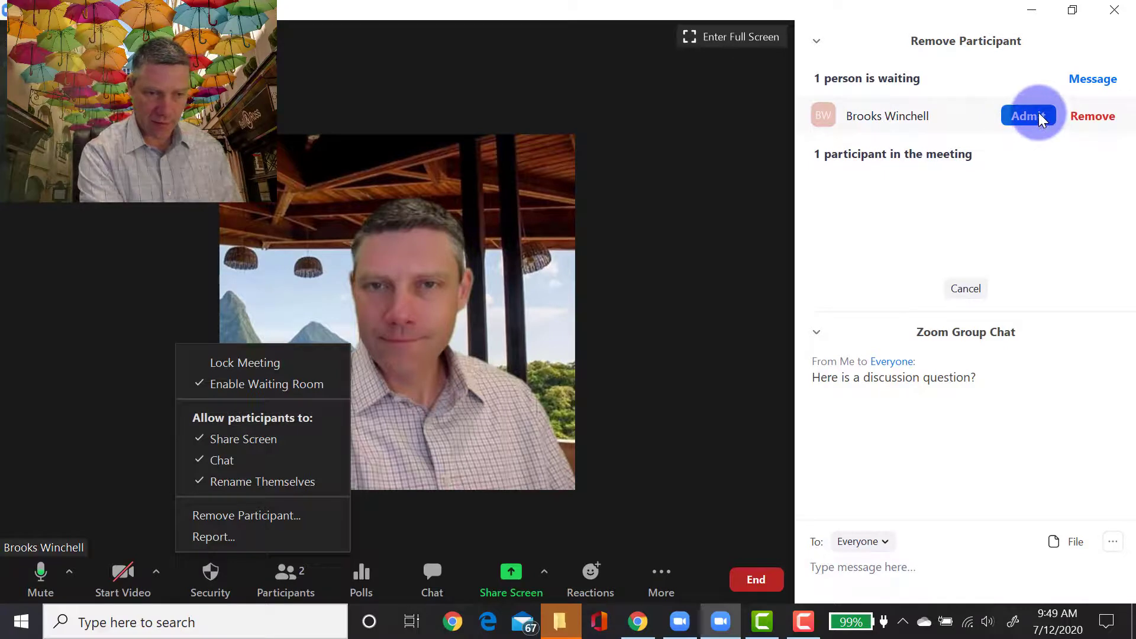
Step: Admit the waiting participant into the meeting and display the full participants list
left_click(1027, 115)
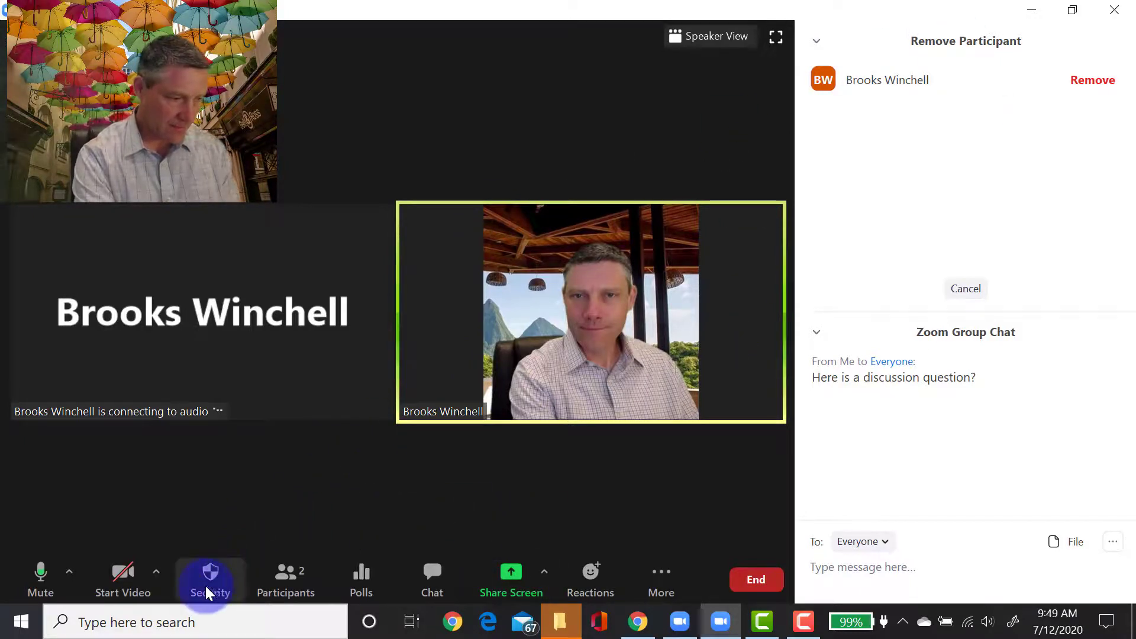
left_click(290, 583)
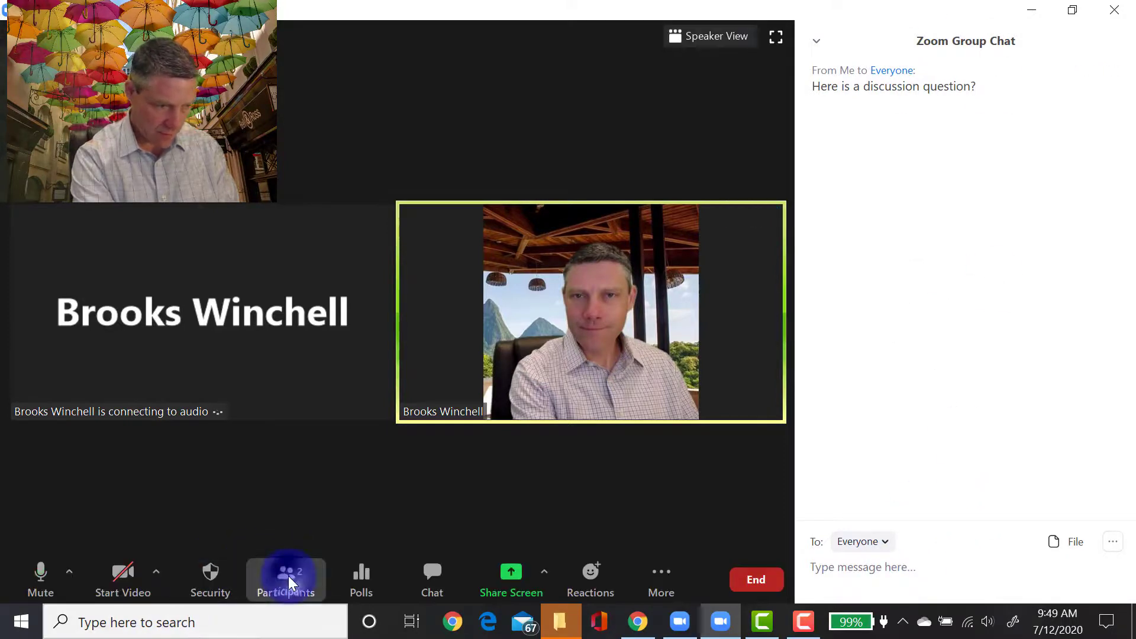
left_click(286, 578)
Step: Show the management options for the other participant, such as Make Host, Rename and Put in Waiting Room
mouse_move(1035, 79)
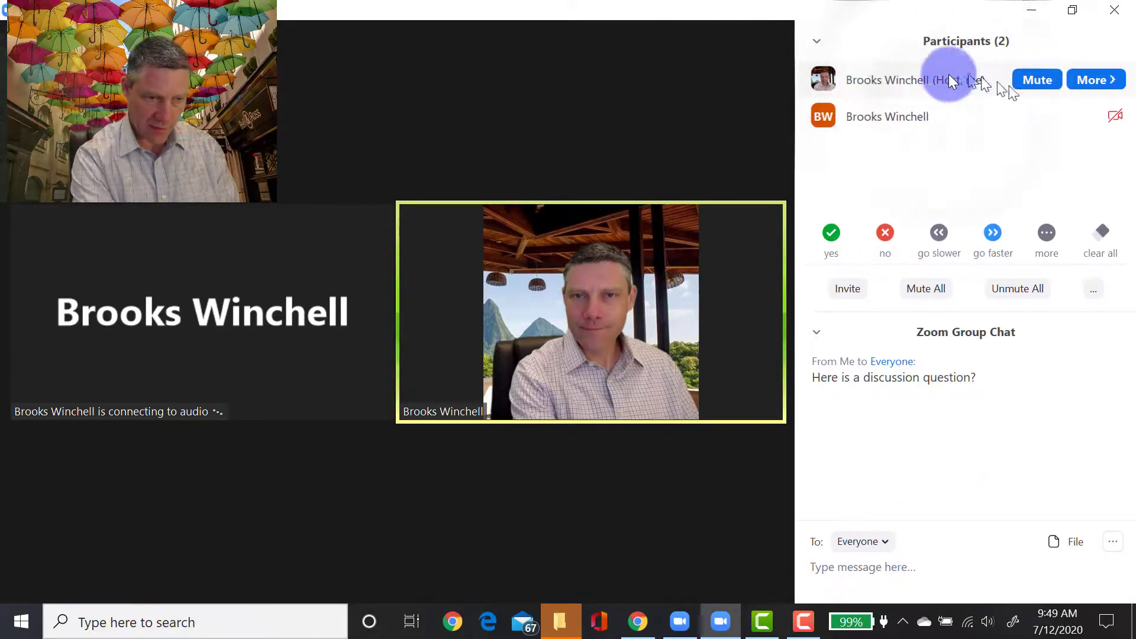
mouse_move(946, 108)
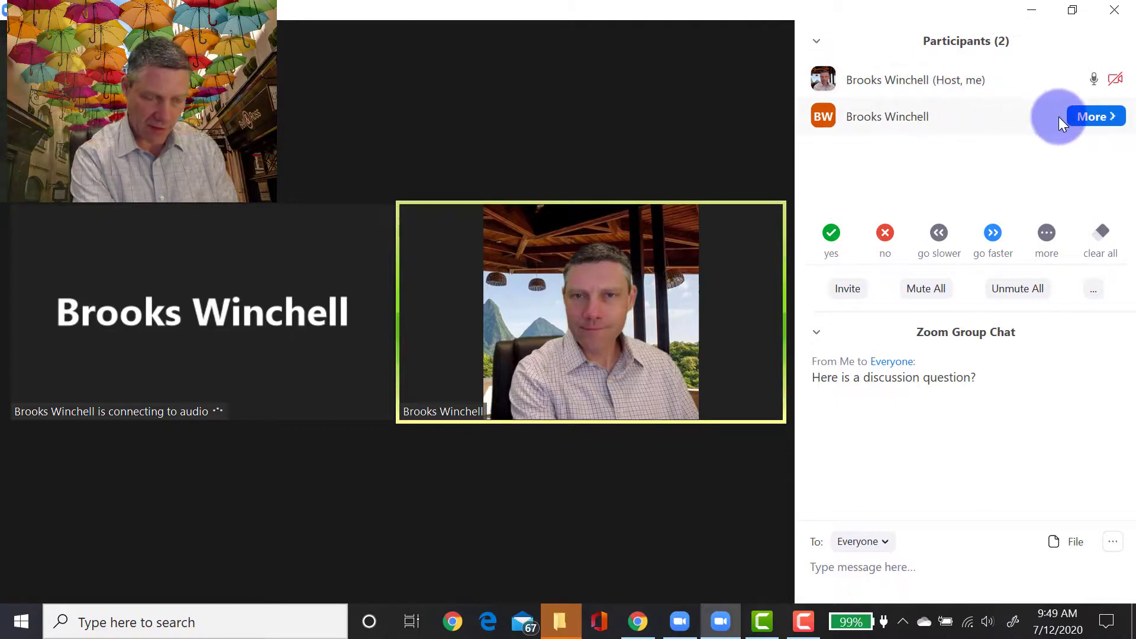
left_click(1105, 116)
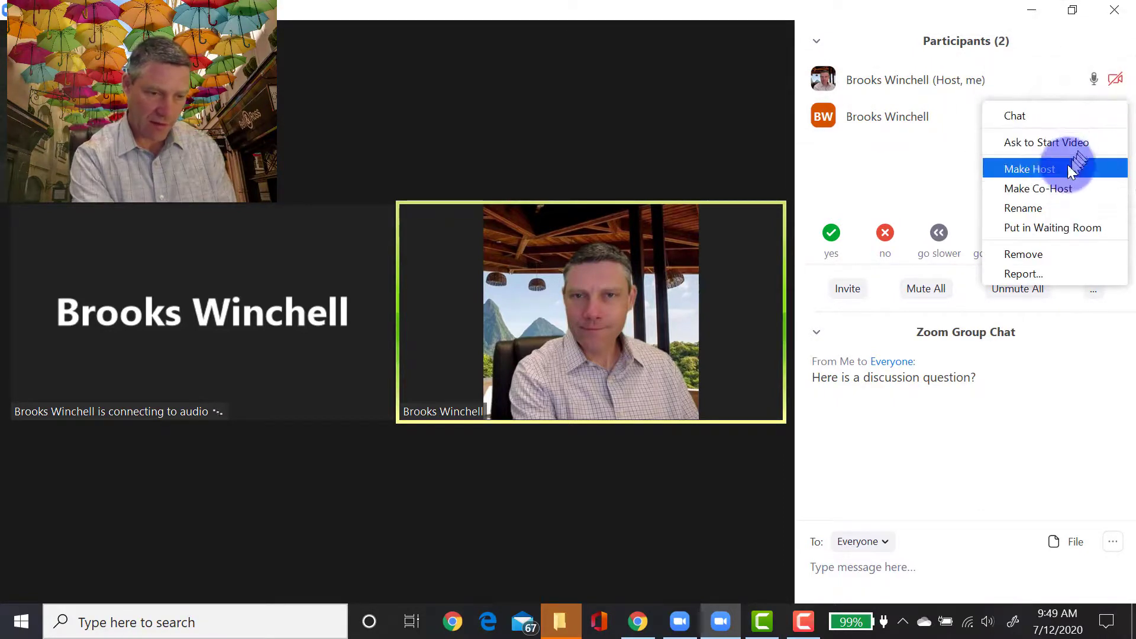